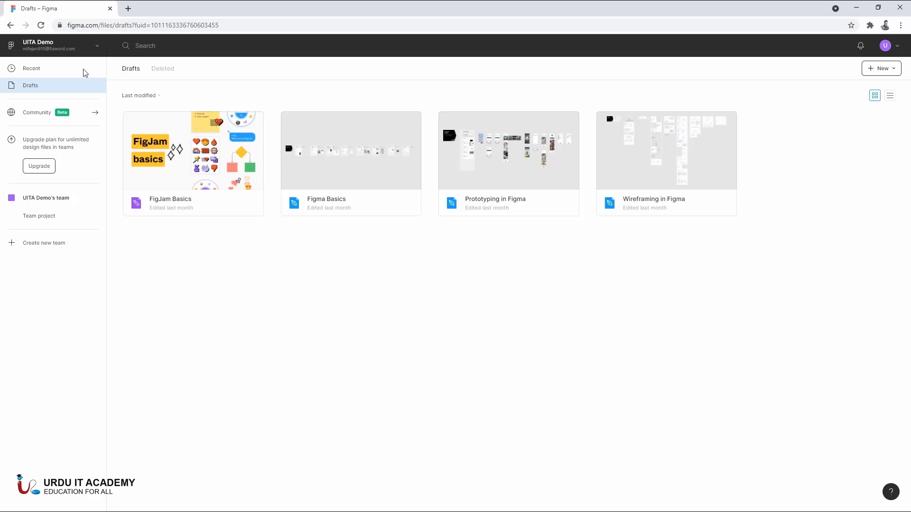
# - Open the recently viewed files and examine the account switcher, search, notifications and profile options
pyautogui.click(84, 73)
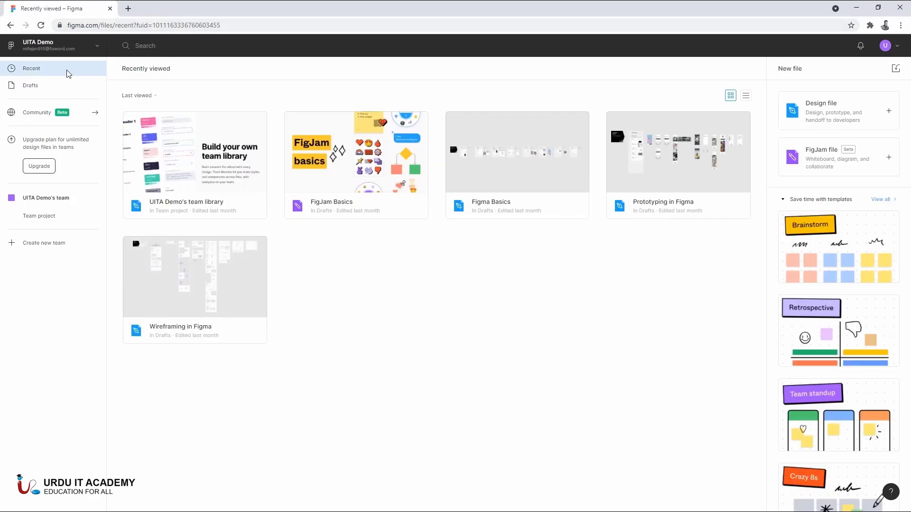
pyautogui.click(95, 49)
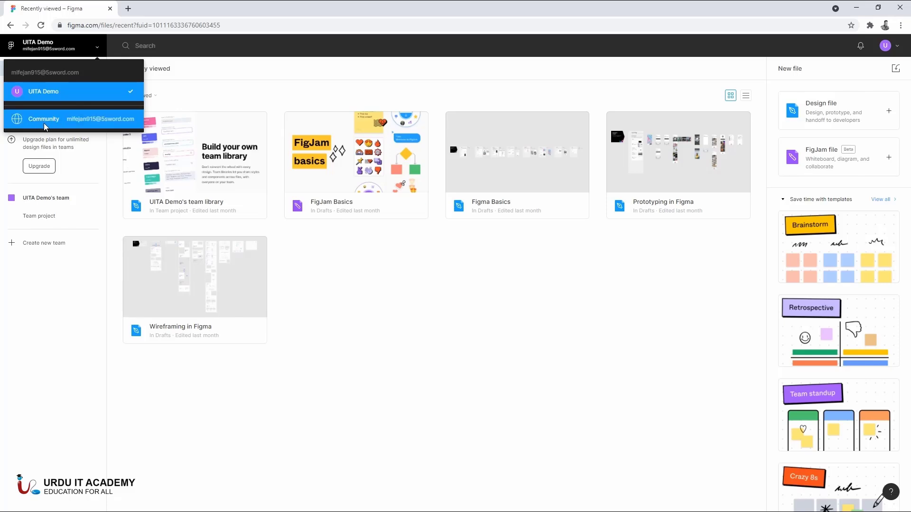
pyautogui.click(144, 46)
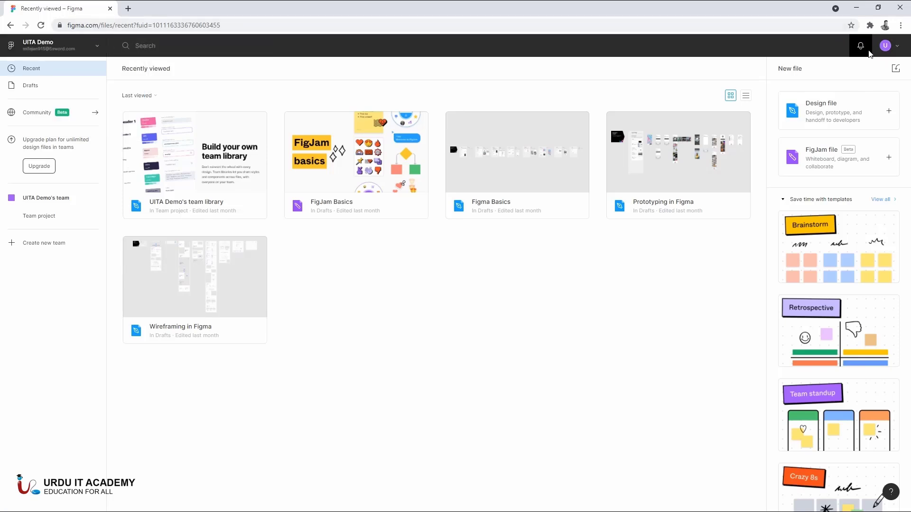
pyautogui.click(861, 46)
pyautogui.click(861, 47)
pyautogui.click(898, 48)
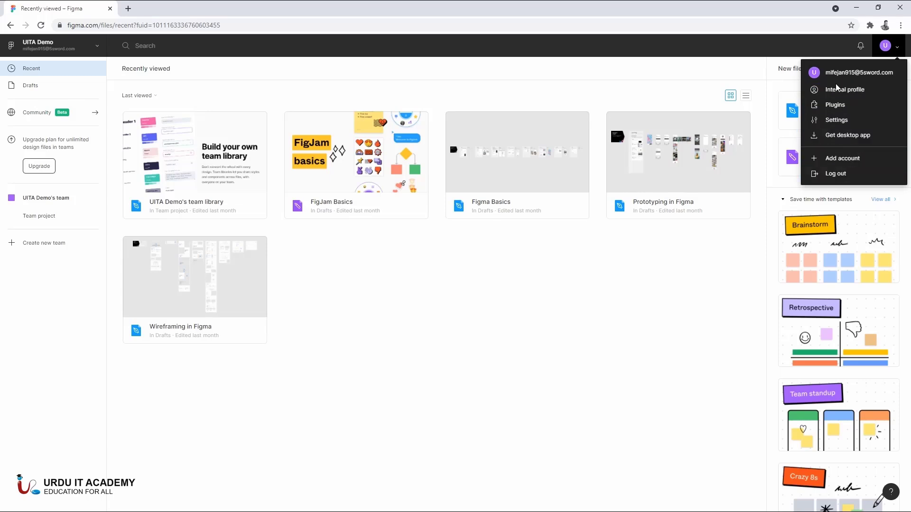
pyautogui.click(640, 287)
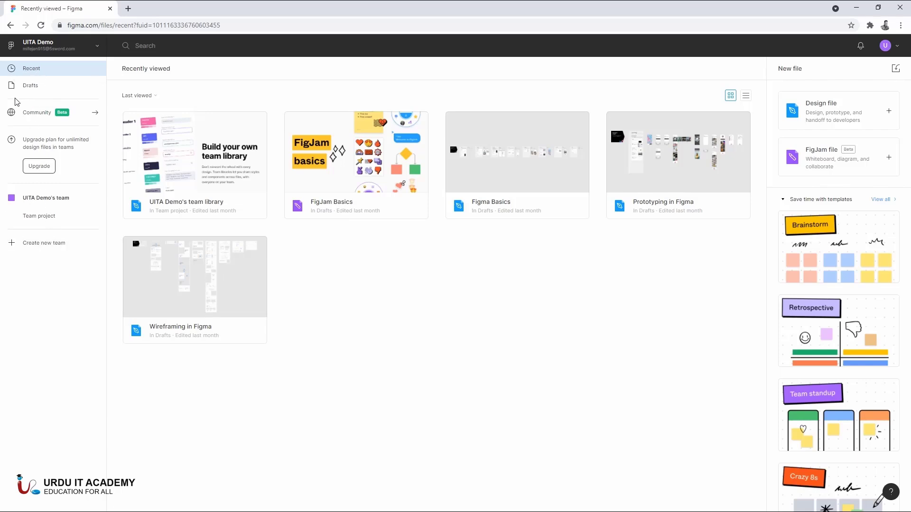
pyautogui.click(69, 53)
pyautogui.click(71, 297)
# - Create a new design file in Drafts and dismiss the introductory dialog about lists
pyautogui.click(46, 85)
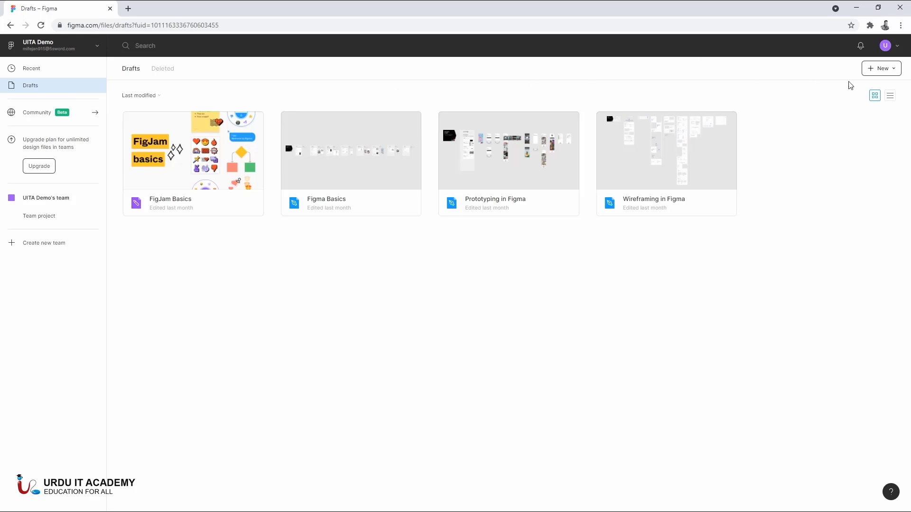
pyautogui.click(894, 69)
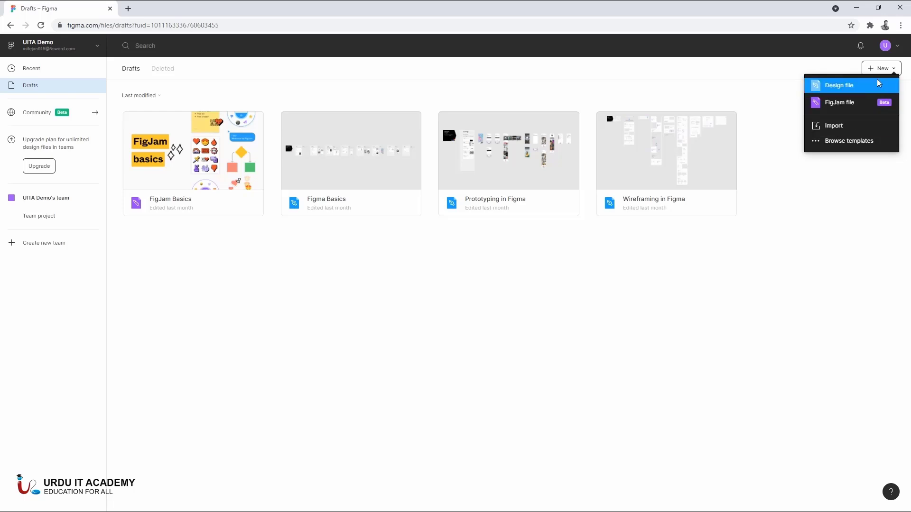
pyautogui.click(842, 89)
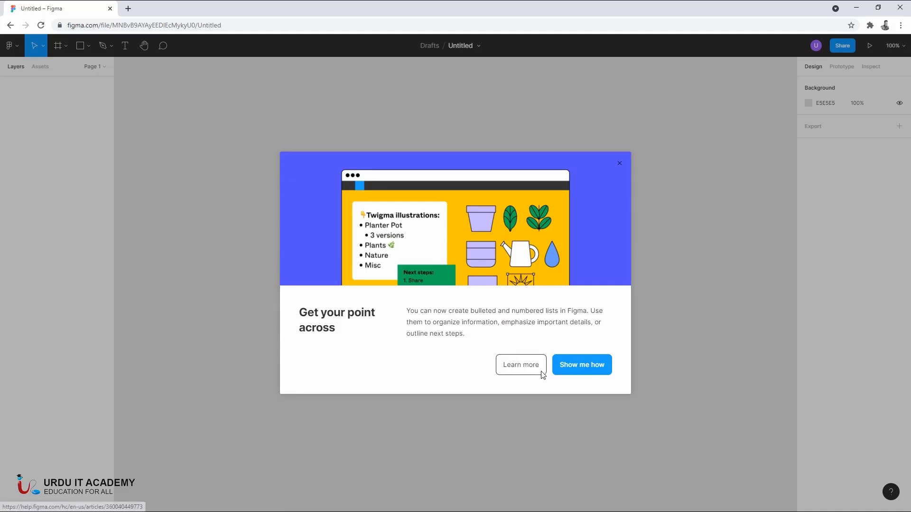
pyautogui.click(619, 164)
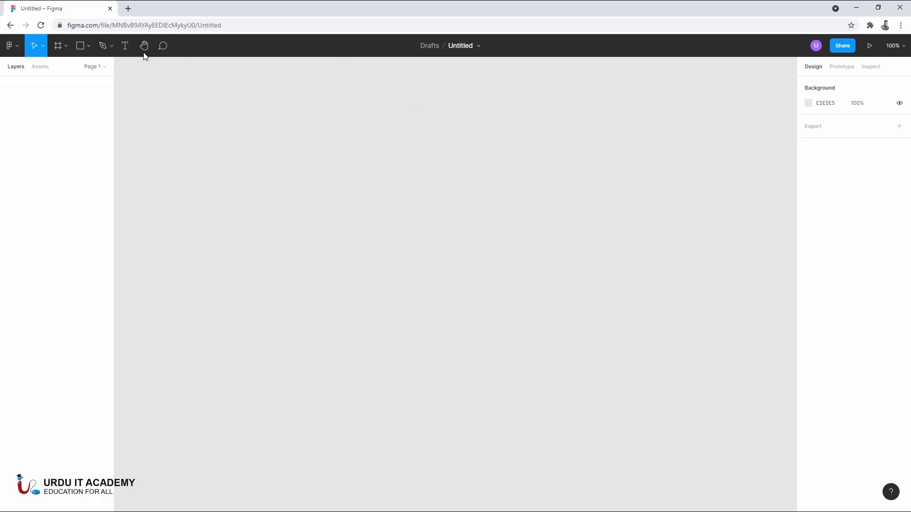
pyautogui.click(44, 46)
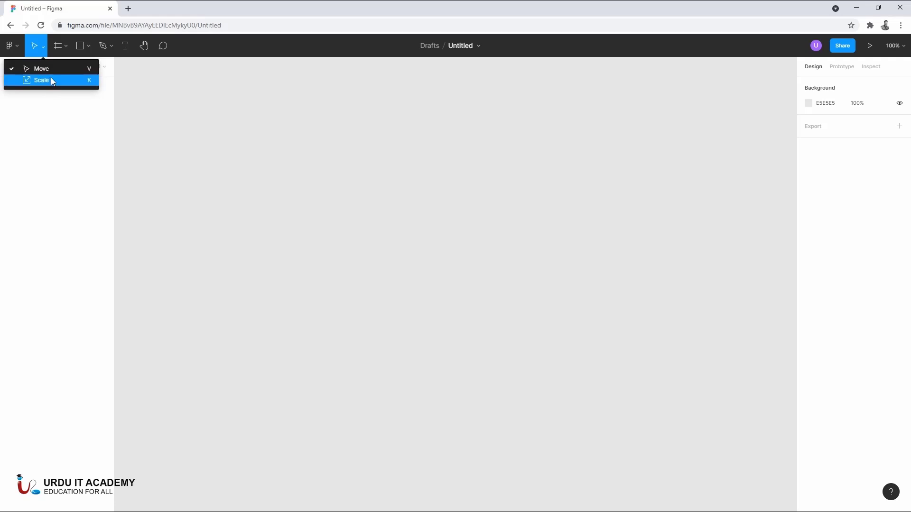
pyautogui.click(70, 45)
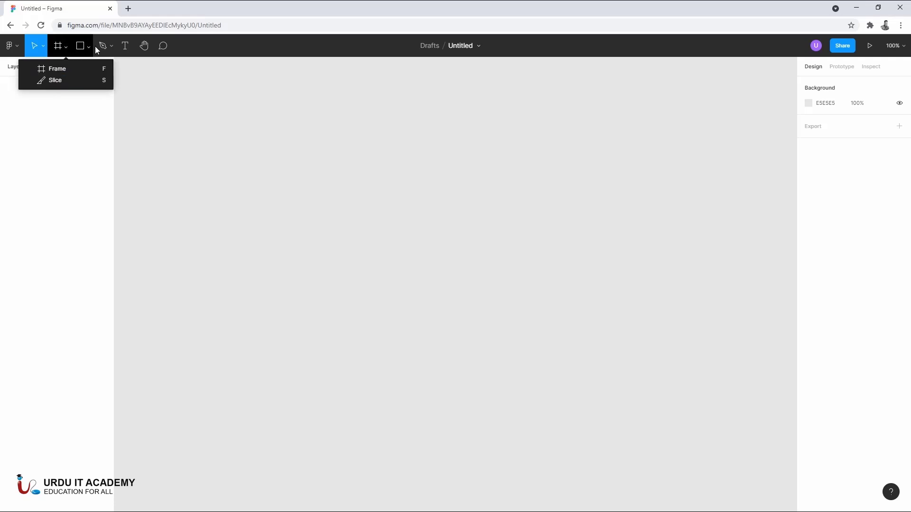
pyautogui.click(267, 108)
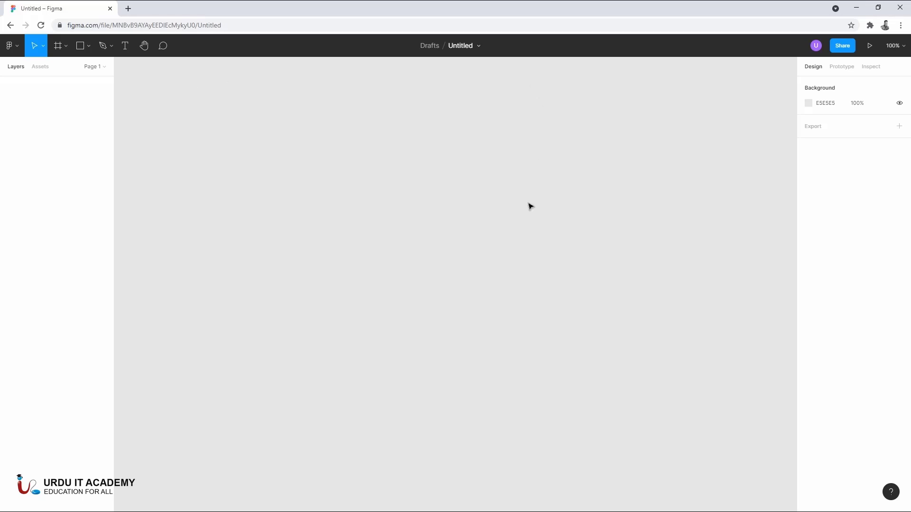
# - Set the canvas background color to the light gray DEDEDE
pyautogui.click(809, 105)
pyautogui.moveTo(727, 152); pyautogui.dragTo(685, 140)
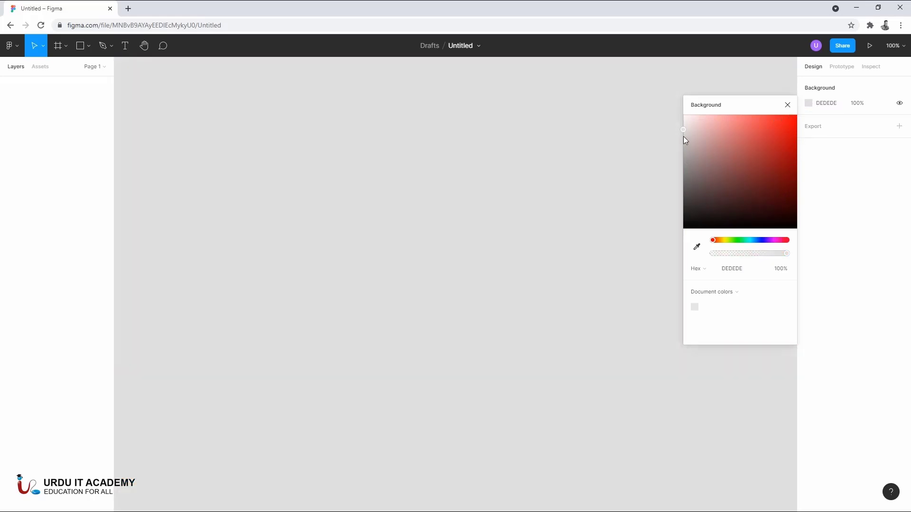
pyautogui.click(787, 105)
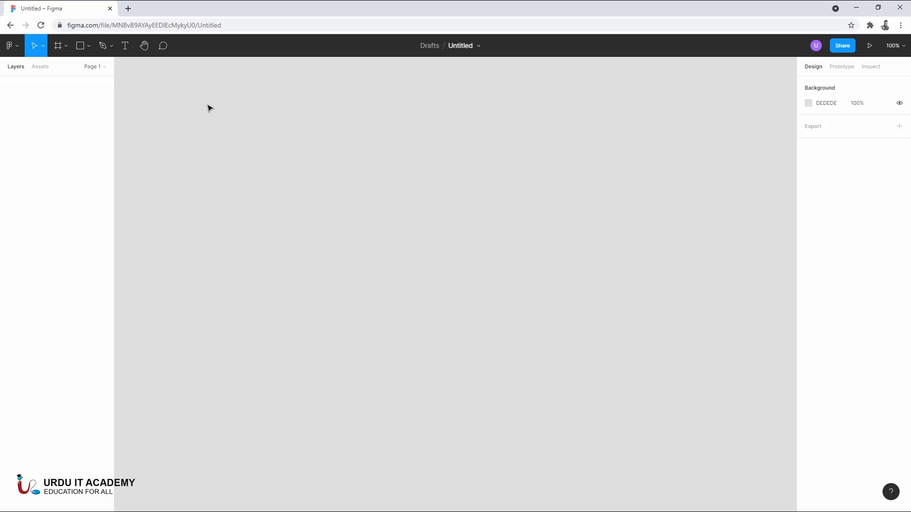
# - Add a frame to the empty canvas from the iPhone 11 Pro Max preset
pyautogui.click(65, 49)
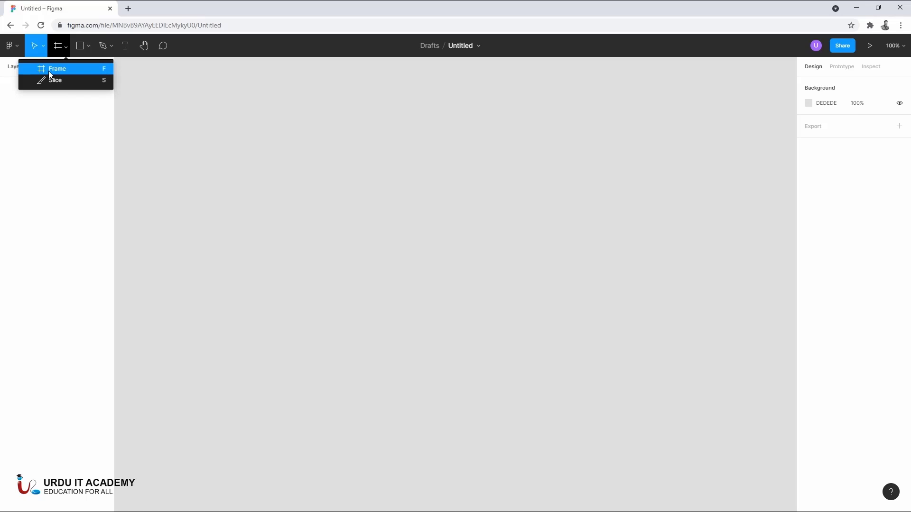
pyautogui.click(203, 138)
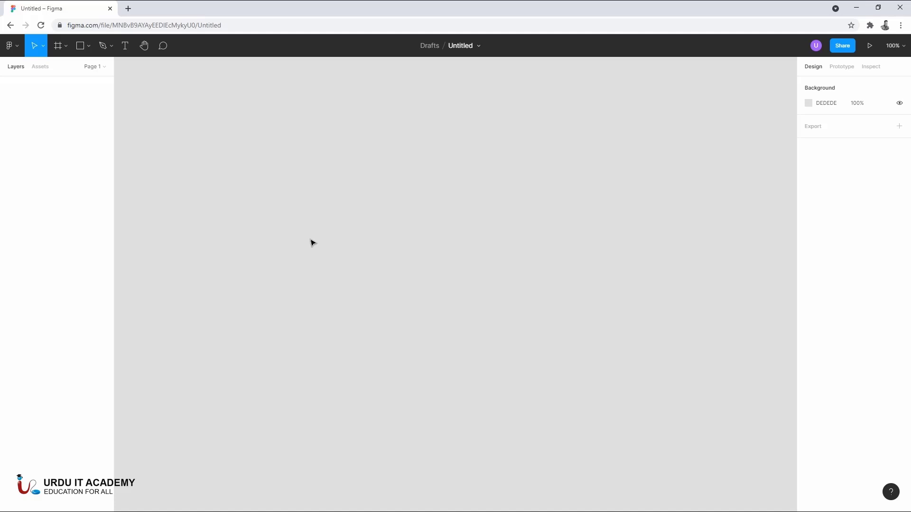
pyautogui.click(61, 47)
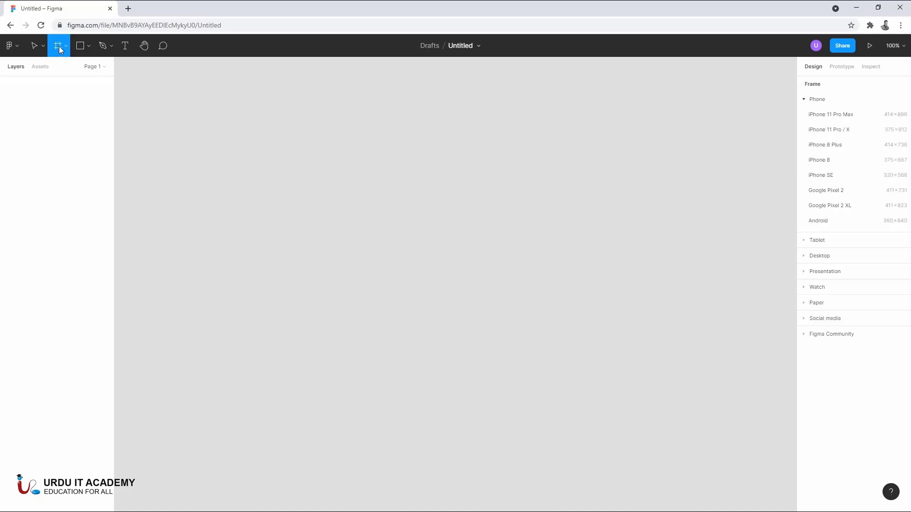
pyautogui.click(66, 44)
pyautogui.click(62, 70)
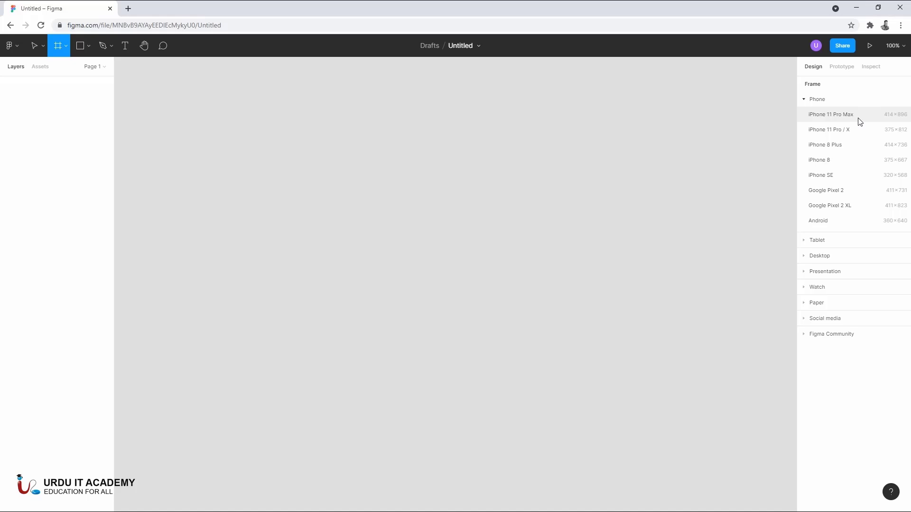
pyautogui.click(815, 116)
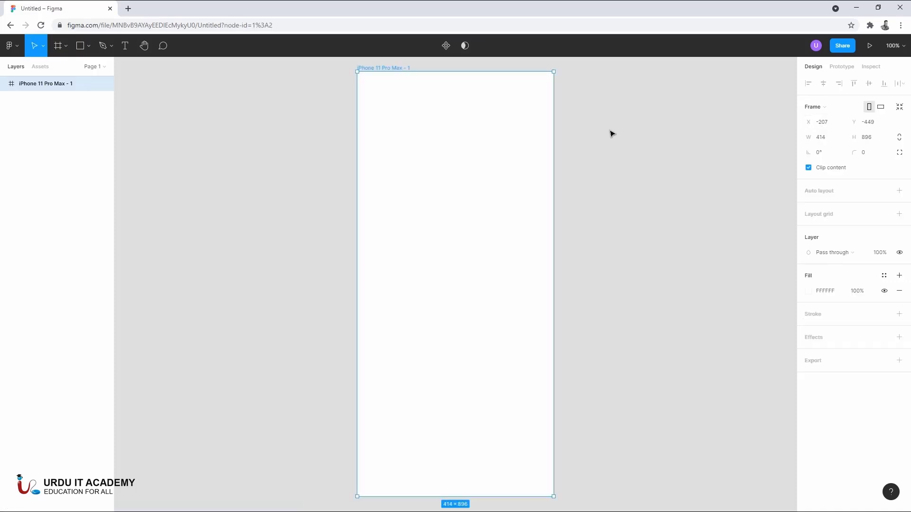
pyautogui.scroll(-1, 585, 210)
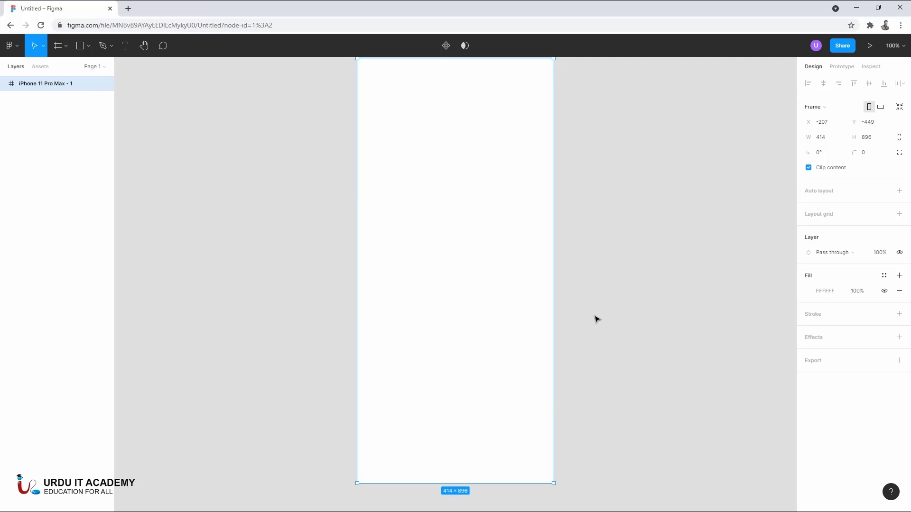
pyautogui.scroll(1, 596, 318)
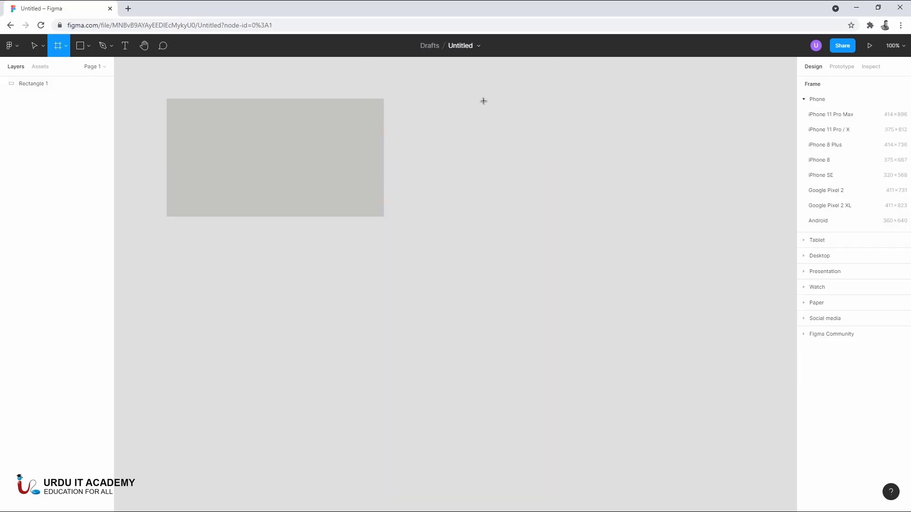
# - Draw a tall portrait frame on the canvas beside the gray rectangle and deselect it
pyautogui.moveTo(483, 99)
pyautogui.mouseDown()
pyautogui.moveTo(566, 385)
pyautogui.moveTo(642, 414)
pyautogui.mouseUp()
pyautogui.click(653, 368)
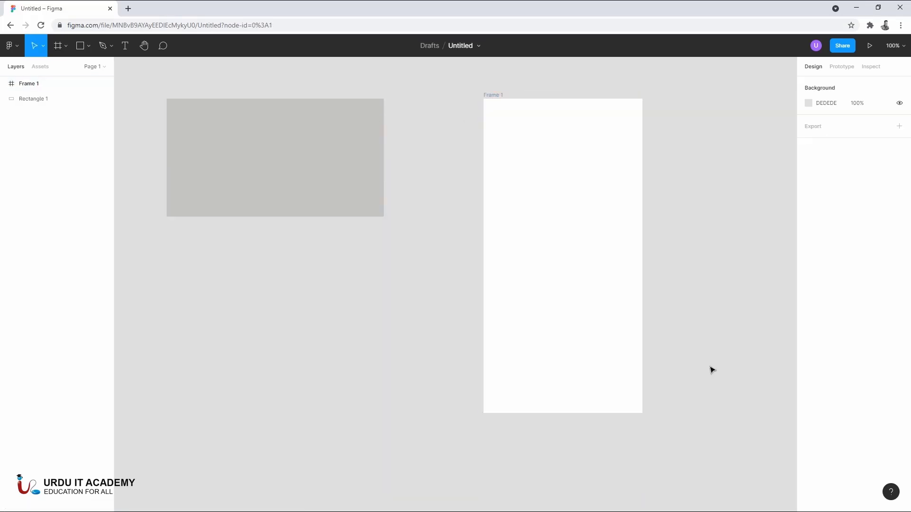
# - Draw a rectangle of about 378 × 262 overlapping Frame 1, move it across the frame's opposite edge, and delete it
pyautogui.click(80, 45)
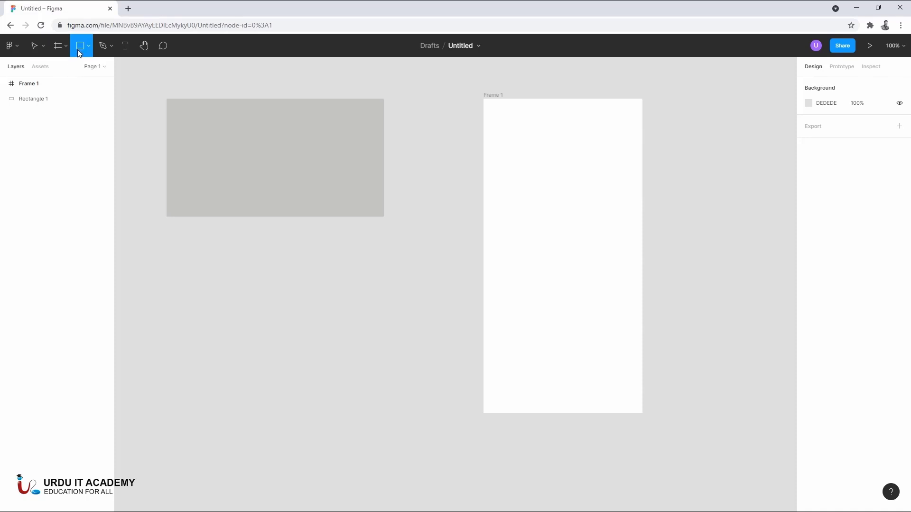
pyautogui.moveTo(519, 116); pyautogui.dragTo(698, 239)
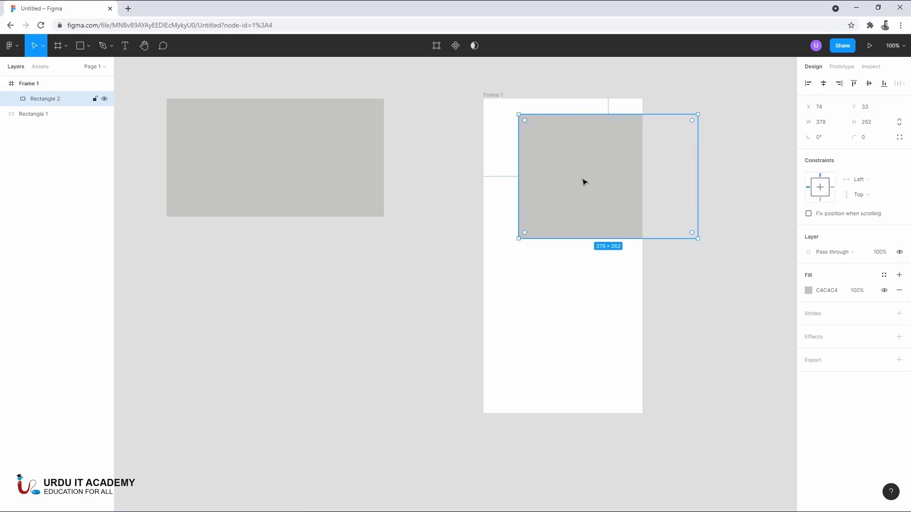
pyautogui.moveTo(583, 181)
pyautogui.mouseDown()
pyautogui.moveTo(534, 187)
pyautogui.moveTo(512, 153)
pyautogui.moveTo(561, 191)
pyautogui.moveTo(543, 177)
pyautogui.moveTo(554, 189)
pyautogui.mouseUp()
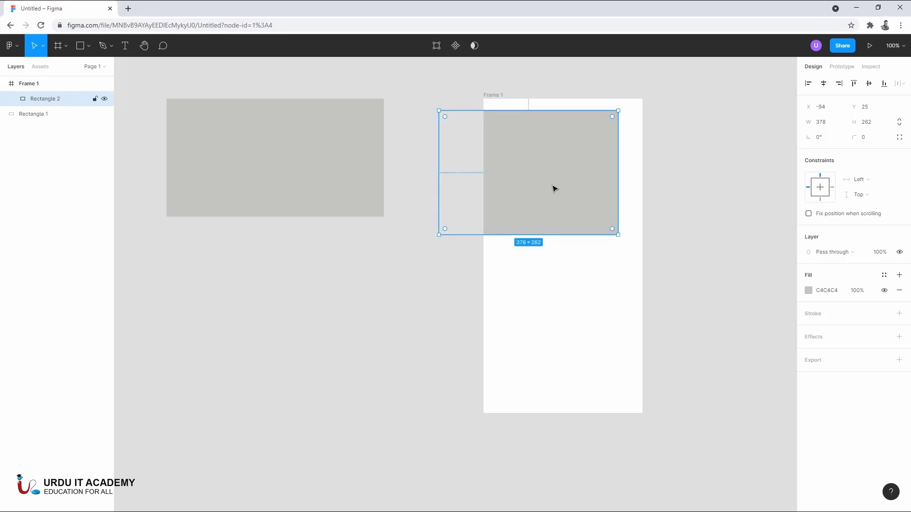
pyautogui.press('Delete')
pyautogui.scroll(1, 556, 175)
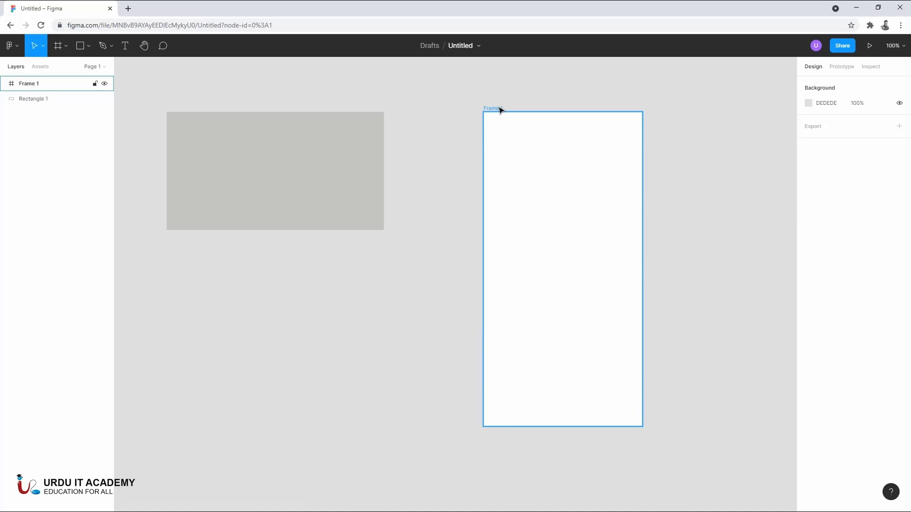
# - Add an iPhone 11 Pro Max preset frame next to Frame 1 and clear the selection
pyautogui.click(57, 46)
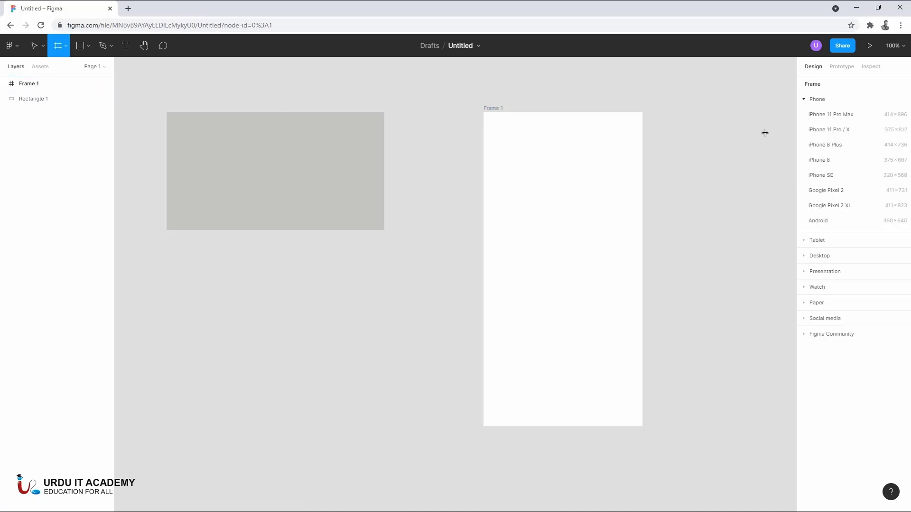
pyautogui.click(821, 114)
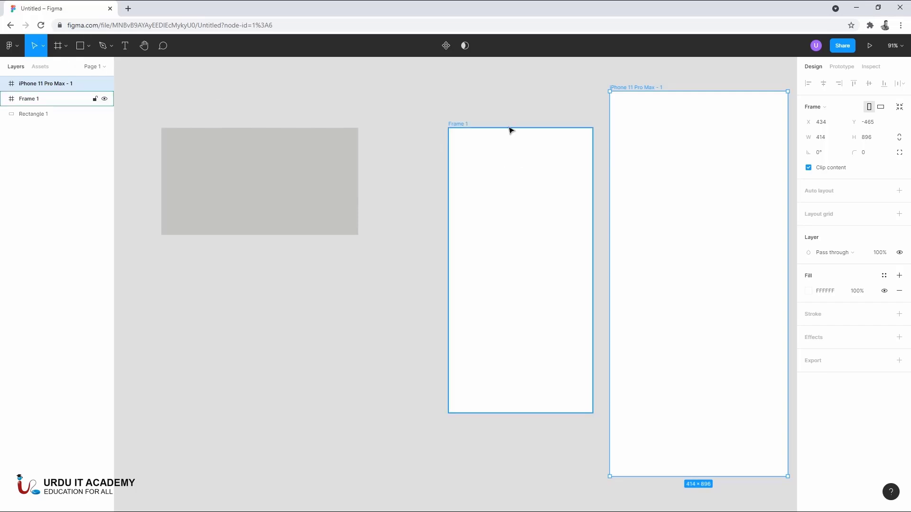
pyautogui.click(513, 108)
# - Reselect the Move tool and delete the gray rectangle beside Frame 1
pyautogui.moveTo(641, 126); pyautogui.dragTo(524, 123)
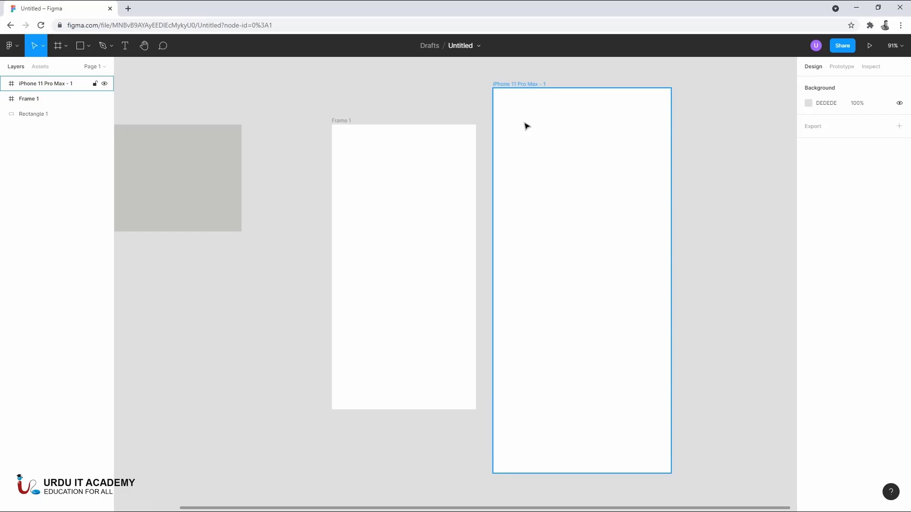
pyautogui.moveTo(334, 166); pyautogui.dragTo(544, 166)
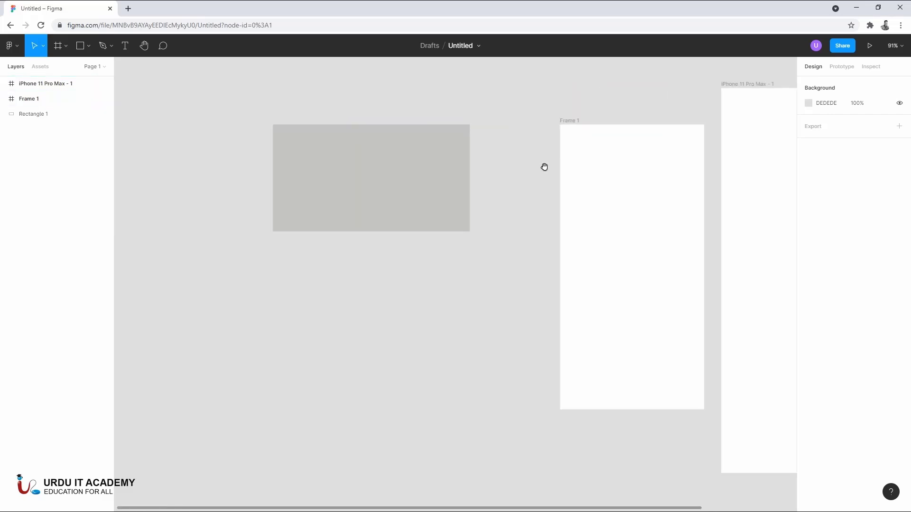
pyautogui.moveTo(398, 168); pyautogui.dragTo(578, 169)
pyautogui.click(508, 166)
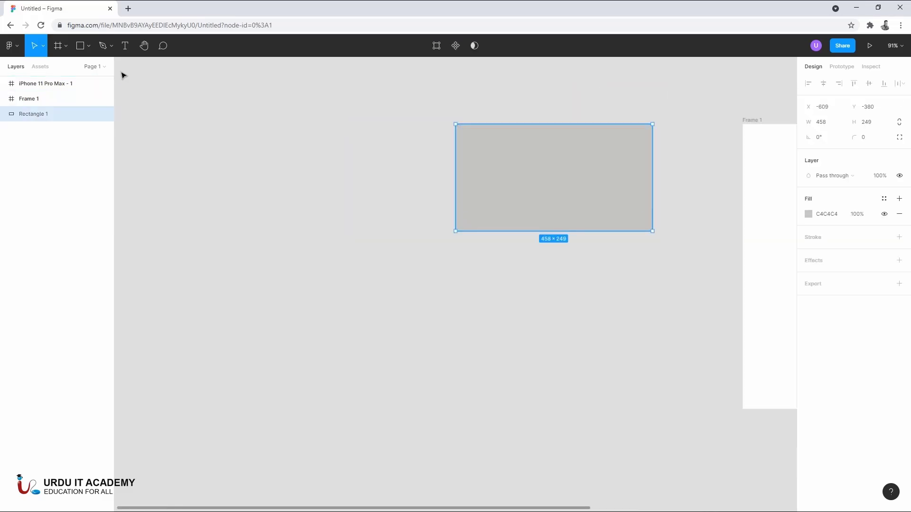
pyautogui.click(43, 46)
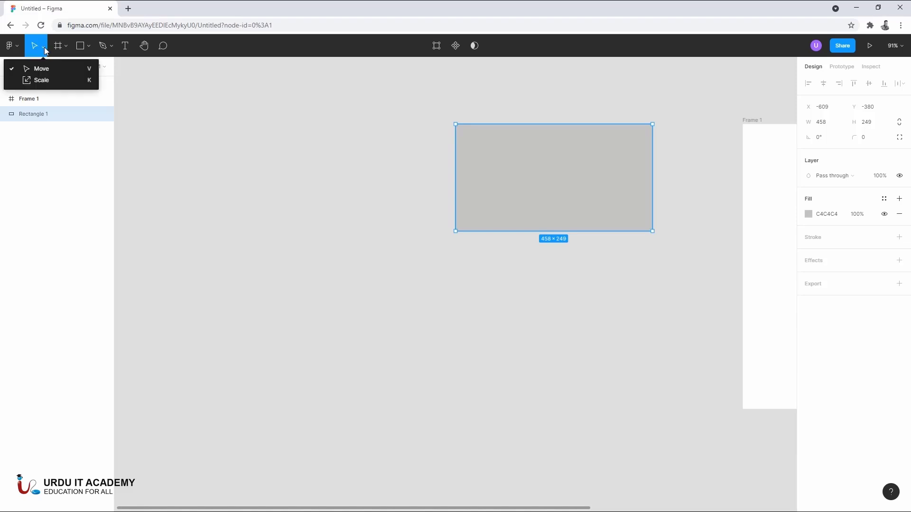
pyautogui.click(46, 71)
pyautogui.click(248, 124)
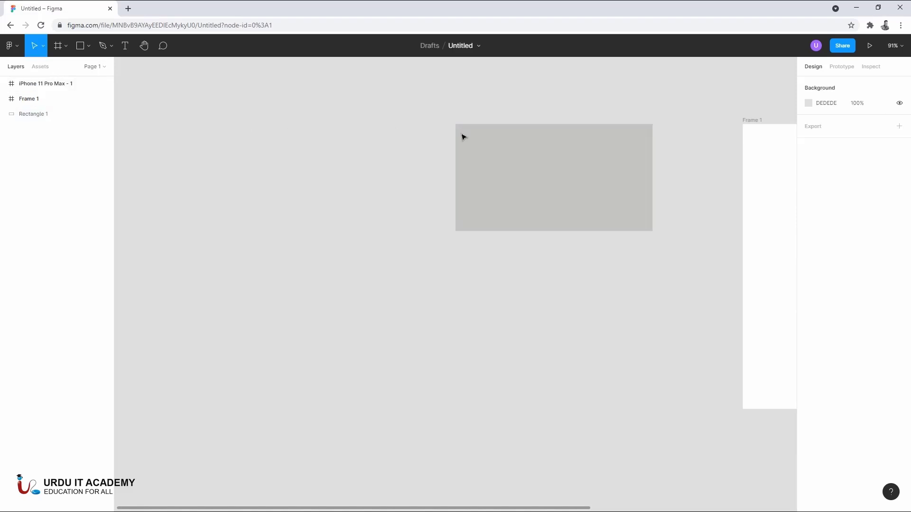
pyautogui.click(467, 137)
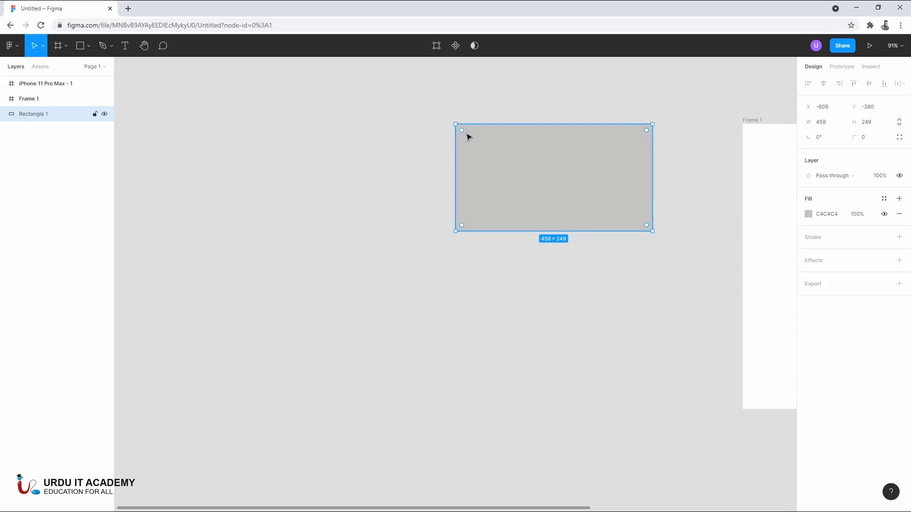
pyautogui.press('Delete')
# - Delete Frame 1 and the iPhone 11 Pro Max - 1 frame to clear the canvas
pyautogui.scroll(-2, 470, 152)
pyautogui.click(409, 141)
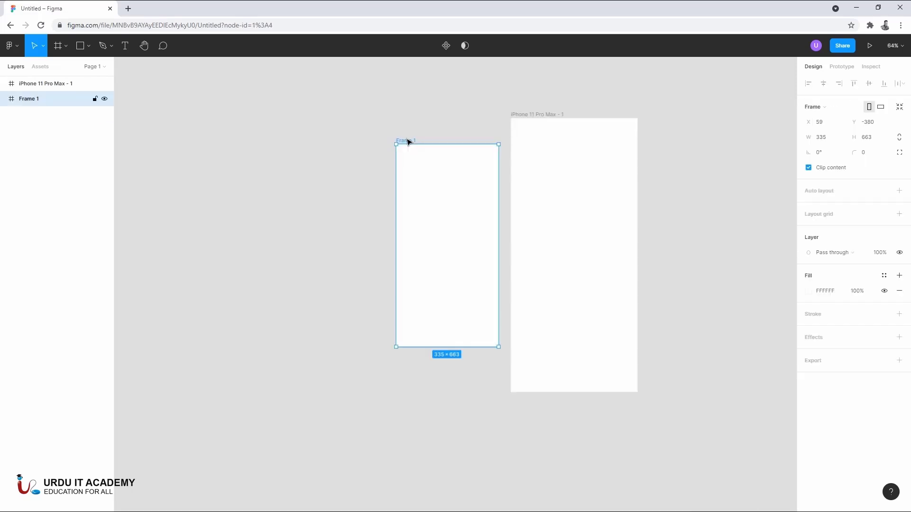
pyautogui.click(305, 132)
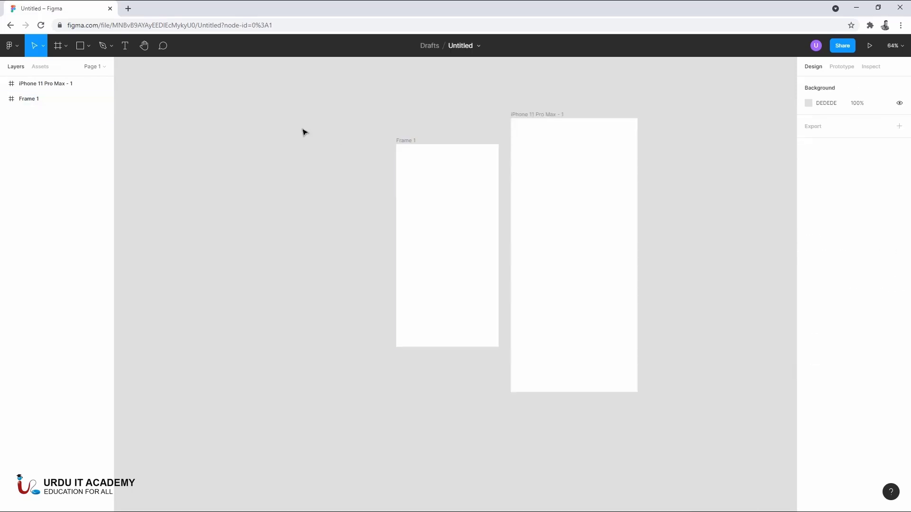
pyautogui.click(413, 141)
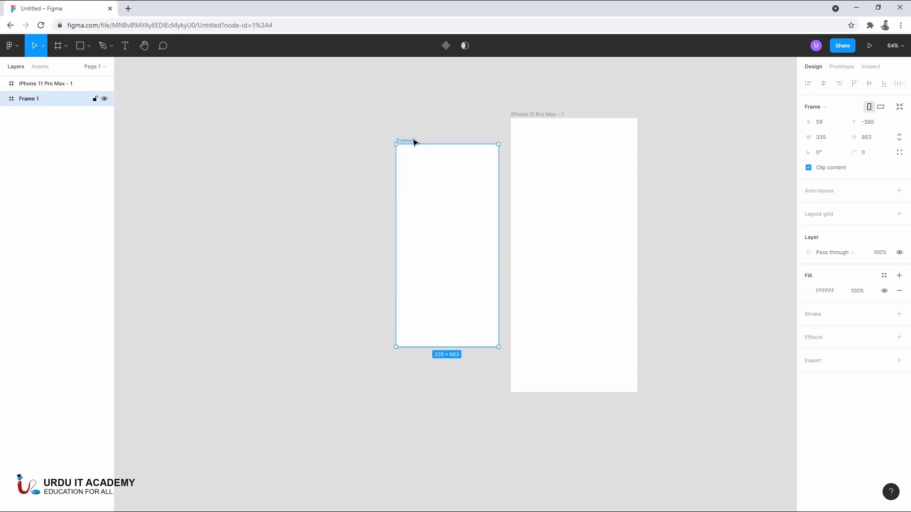
pyautogui.click(412, 119)
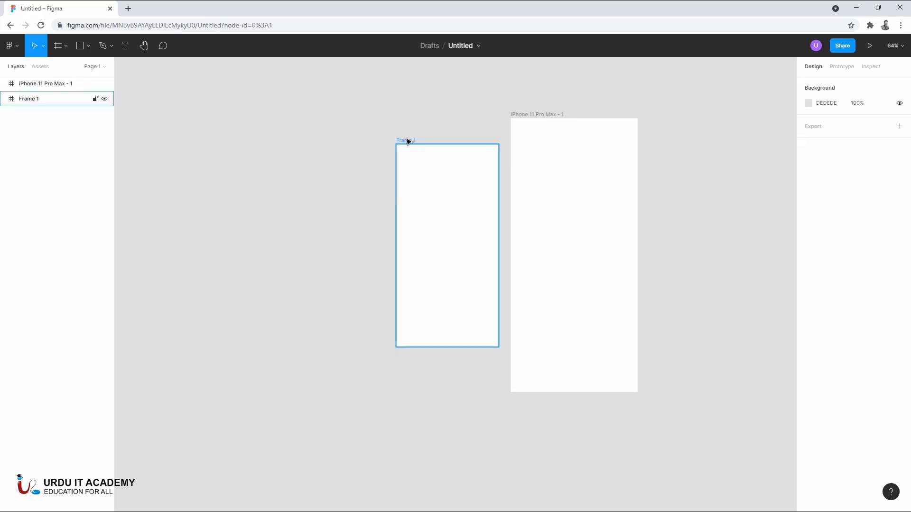
pyautogui.click(408, 142)
pyautogui.press('Delete')
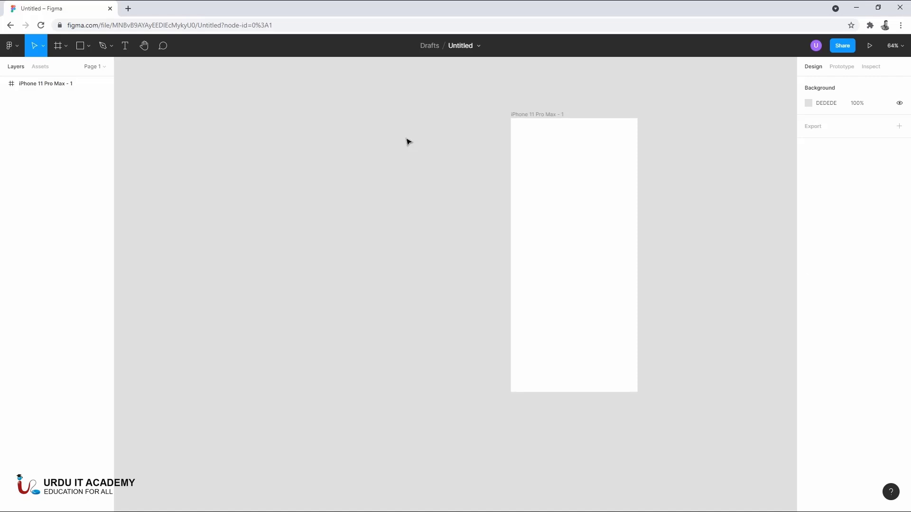
pyautogui.click(539, 114)
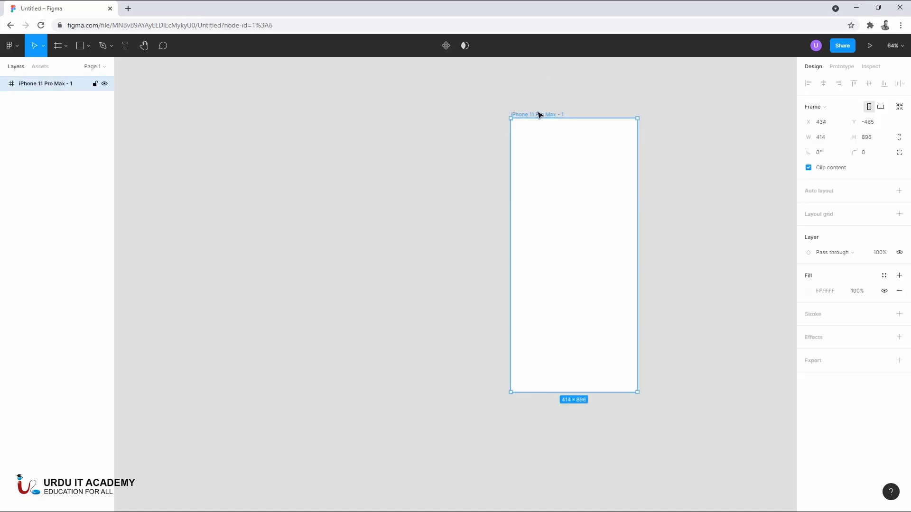
pyautogui.press('Delete')
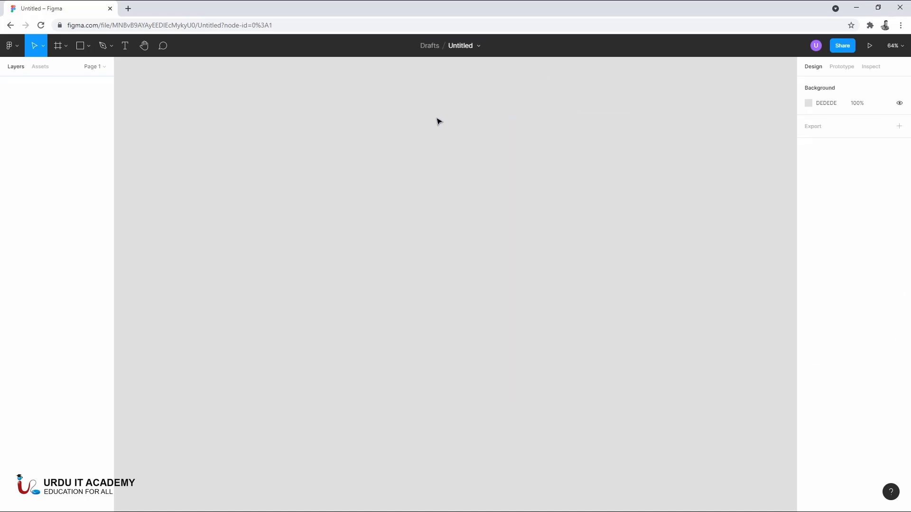
# - Draw a rectangle on the empty canvas, resize it to about 670 × 319, and deselect it
pyautogui.click(90, 47)
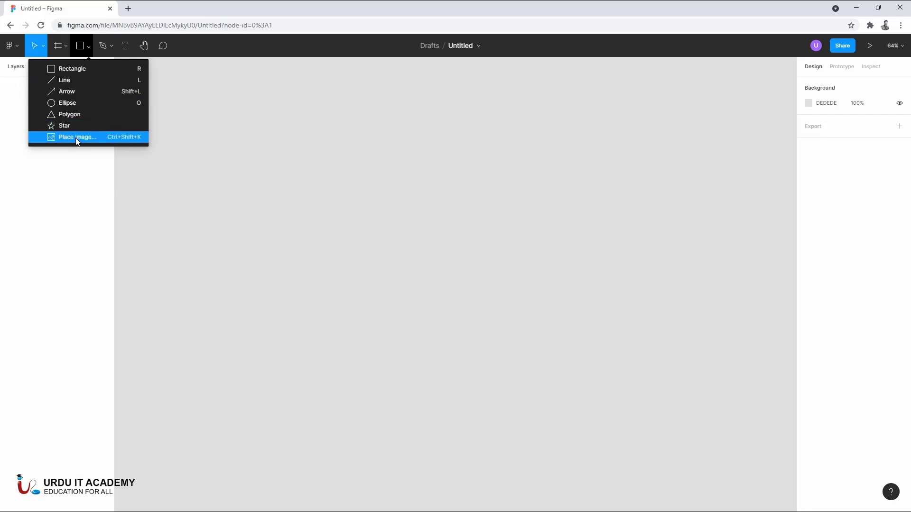
pyautogui.click(71, 69)
pyautogui.moveTo(227, 128)
pyautogui.mouseDown()
pyautogui.moveTo(385, 206)
pyautogui.moveTo(413, 267)
pyautogui.mouseUp()
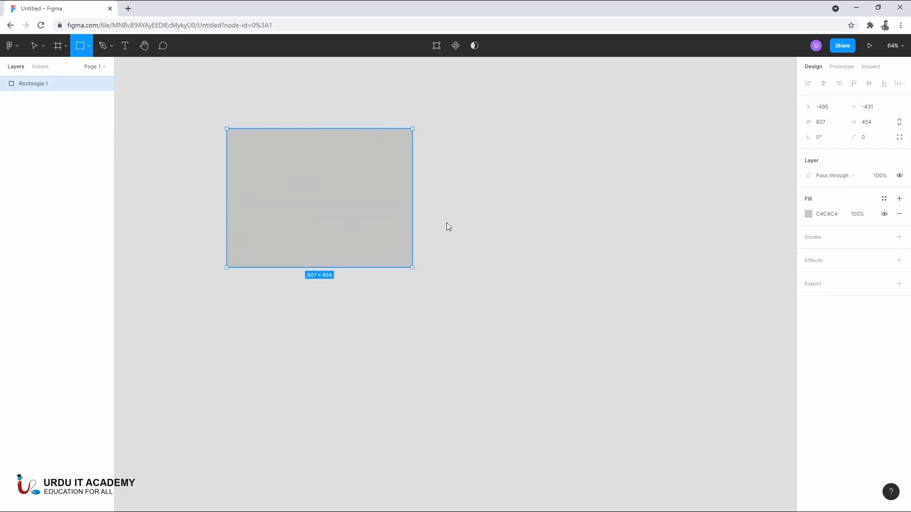
pyautogui.moveTo(448, 227)
pyautogui.mouseDown()
pyautogui.moveTo(402, 295)
pyautogui.moveTo(447, 278)
pyautogui.moveTo(443, 228)
pyautogui.moveTo(468, 246)
pyautogui.mouseUp()
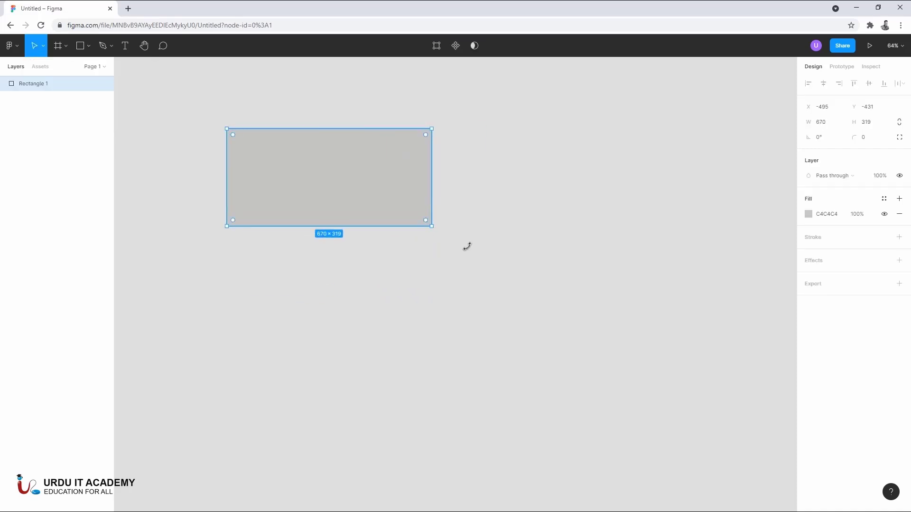
pyautogui.click(486, 222)
# - Adjust the rectangle's X position in small increments, and set it to 500
pyautogui.click(371, 192)
pyautogui.moveTo(809, 107); pyautogui.dragTo(772, 119)
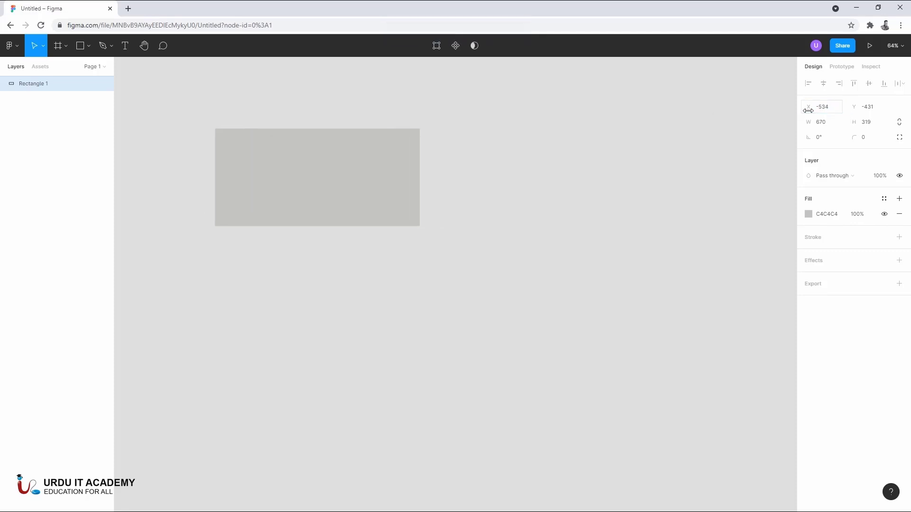
pyautogui.click(834, 114)
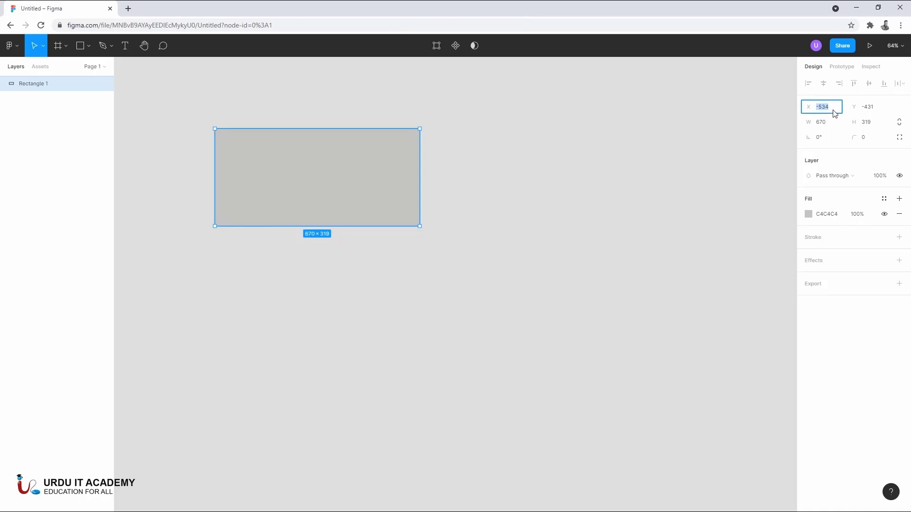
pyautogui.press('Up')
pyautogui.press('Up')
pyautogui.press('Up')
pyautogui.press('Up')
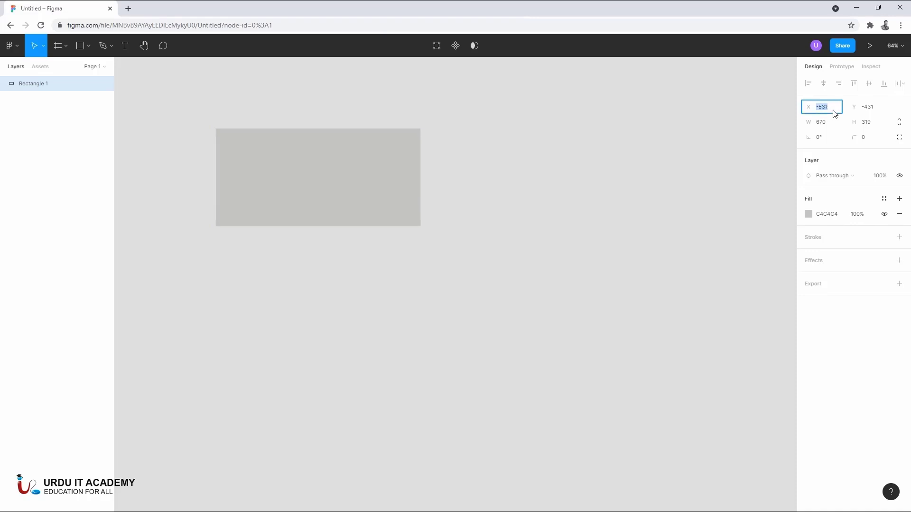
pyautogui.write('500')
pyautogui.press('Return')
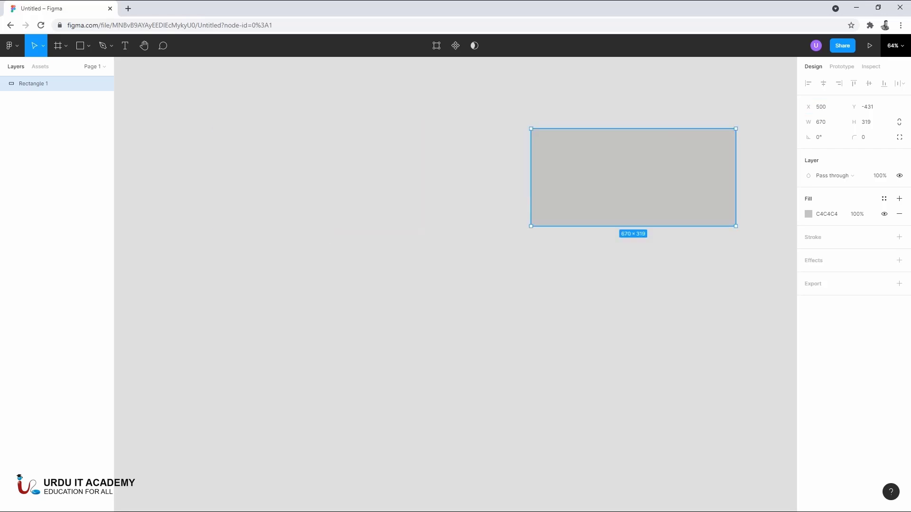
# - Move the rectangle to about X -112, Y -232 by adjusting its position values, and deselect it
pyautogui.click(805, 111)
pyautogui.moveTo(805, 110); pyautogui.dragTo(225, 170)
pyautogui.moveTo(854, 101); pyautogui.dragTo(132, 127)
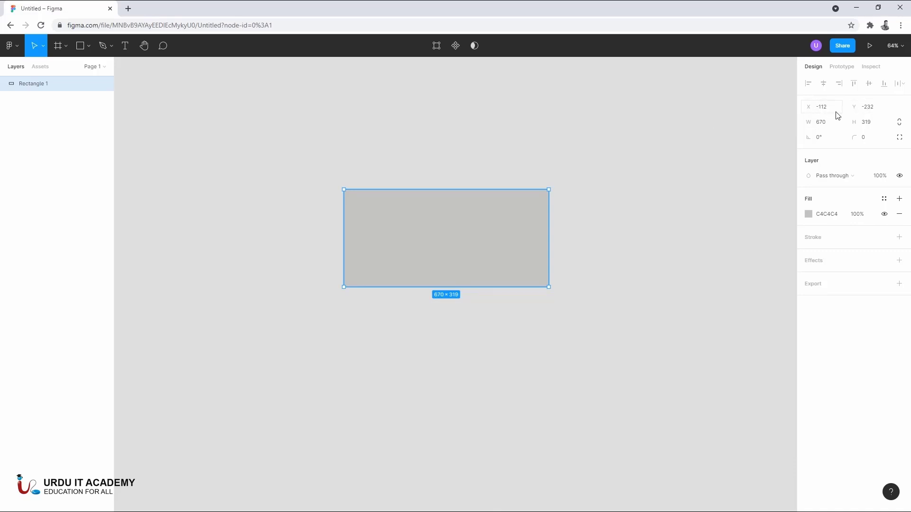
pyautogui.click(573, 204)
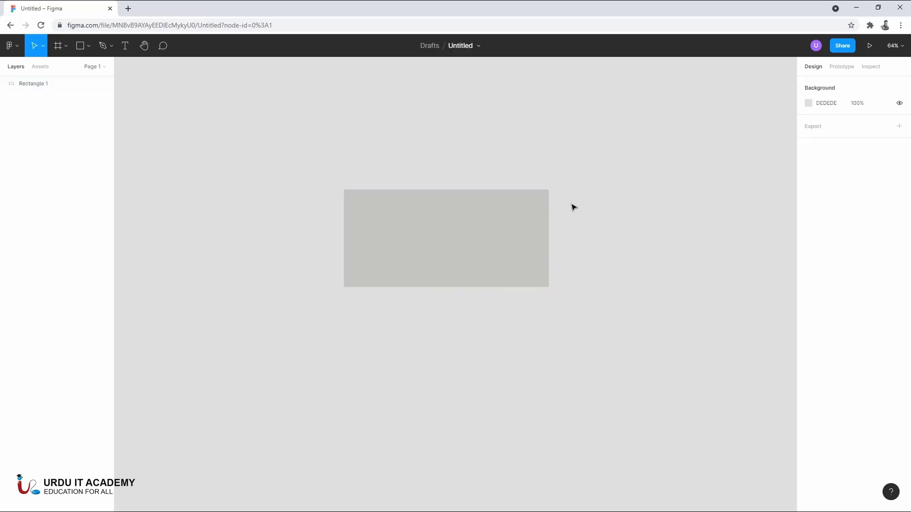
# - Set the rectangle's width to 800
pyautogui.click(527, 218)
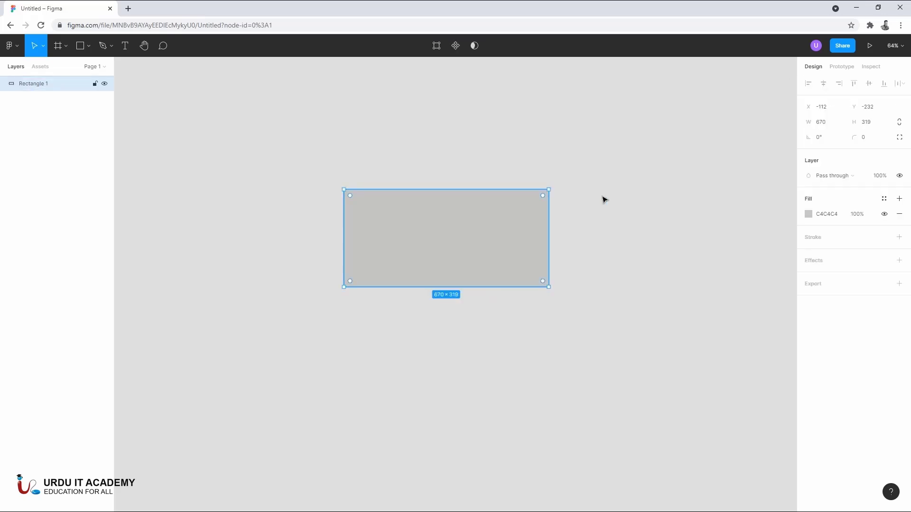
pyautogui.click(824, 126)
pyautogui.press('Tab')
pyautogui.click(831, 127)
pyautogui.press('Return')
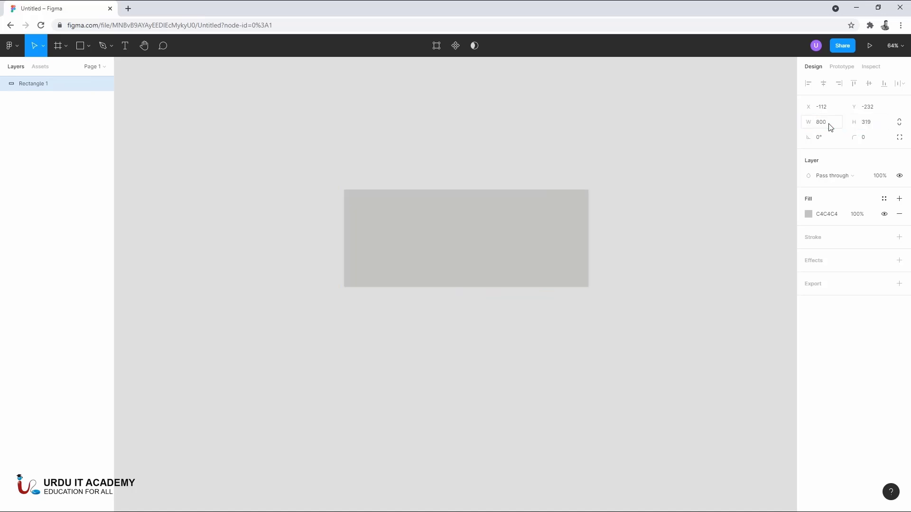
# - Increase the rectangle's height to about 473 and clear the selection
pyautogui.click(866, 123)
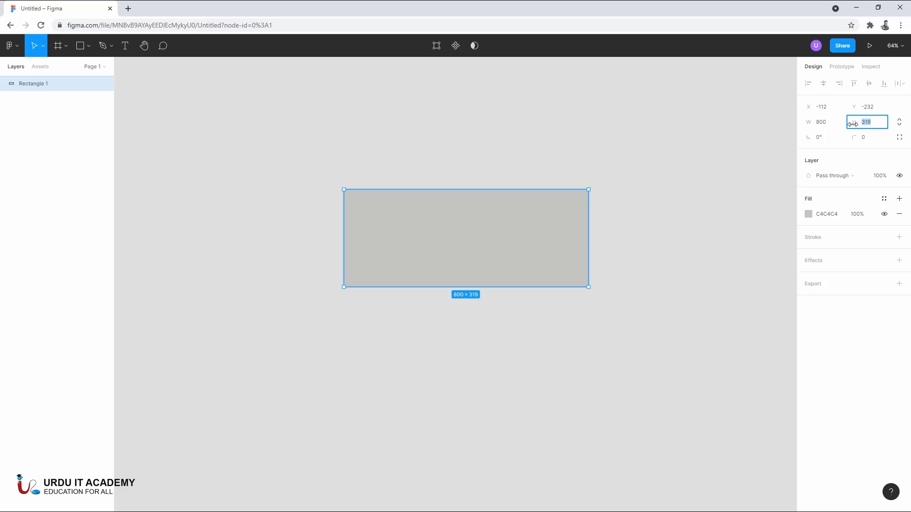
pyautogui.moveTo(852, 123); pyautogui.dragTo(86, 114)
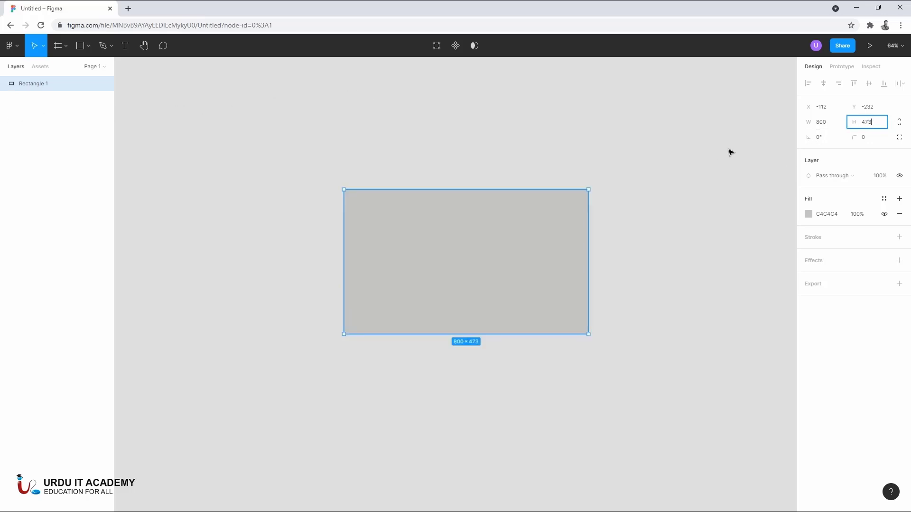
pyautogui.click(769, 152)
# - Rotate the rectangle to about -1.5°, reset its rotation to 0°, and deselect it
pyautogui.click(565, 217)
pyautogui.moveTo(810, 142)
pyautogui.mouseDown()
pyautogui.moveTo(22, 145)
pyautogui.moveTo(821, 148)
pyautogui.moveTo(797, 150)
pyautogui.mouseUp()
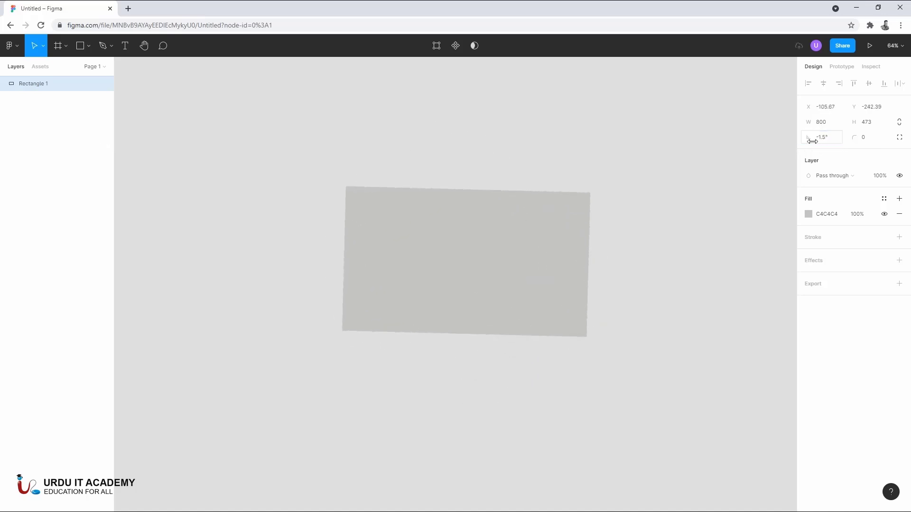
pyautogui.click(835, 142)
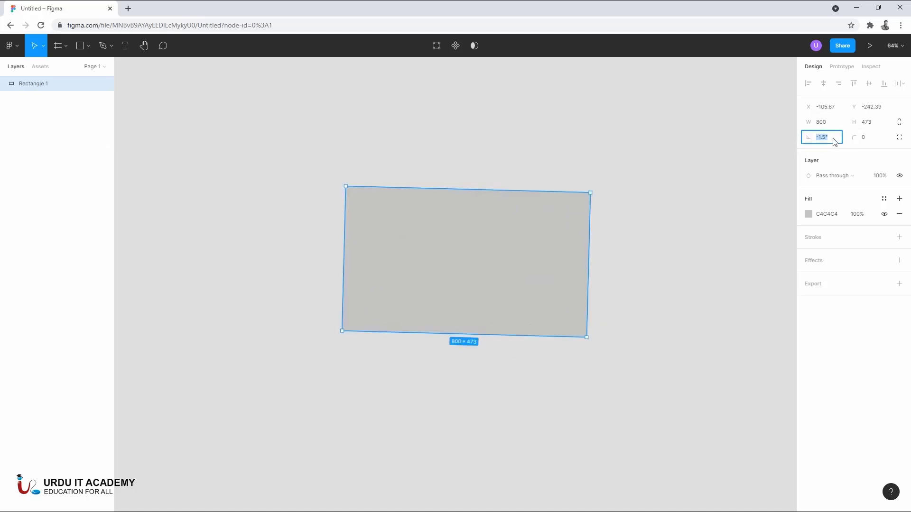
pyautogui.write('0')
pyautogui.press('Return')
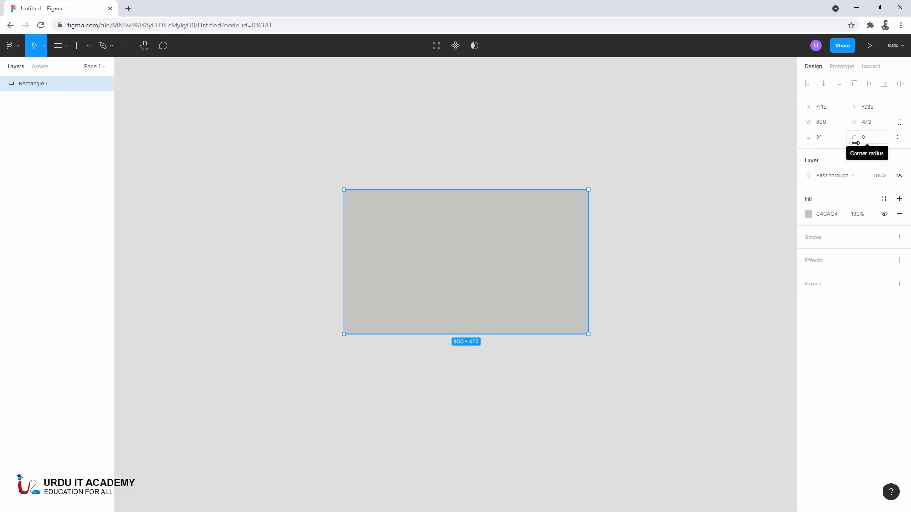
pyautogui.click(677, 212)
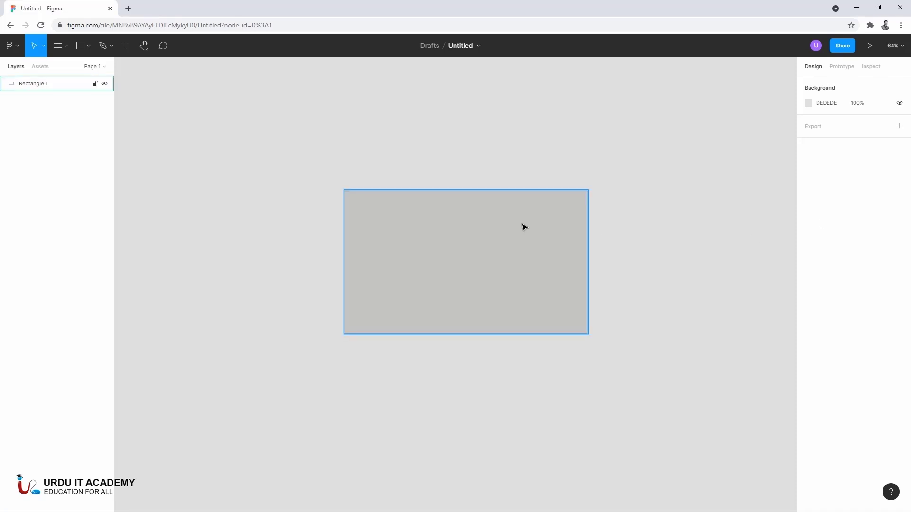
# - Round all corners of the rectangle with a corner radius of 35 and deselect it
pyautogui.click(549, 226)
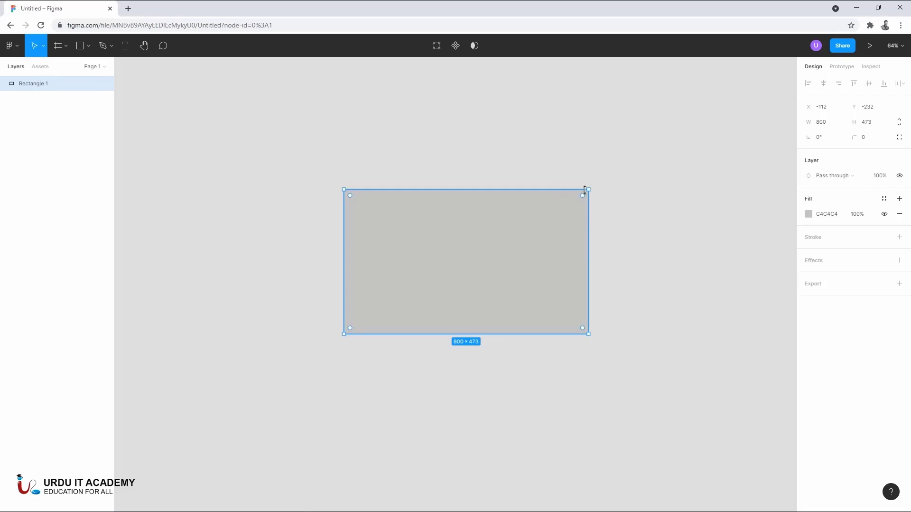
pyautogui.click(866, 138)
pyautogui.moveTo(868, 138); pyautogui.dragTo(272, 137)
pyautogui.click(720, 144)
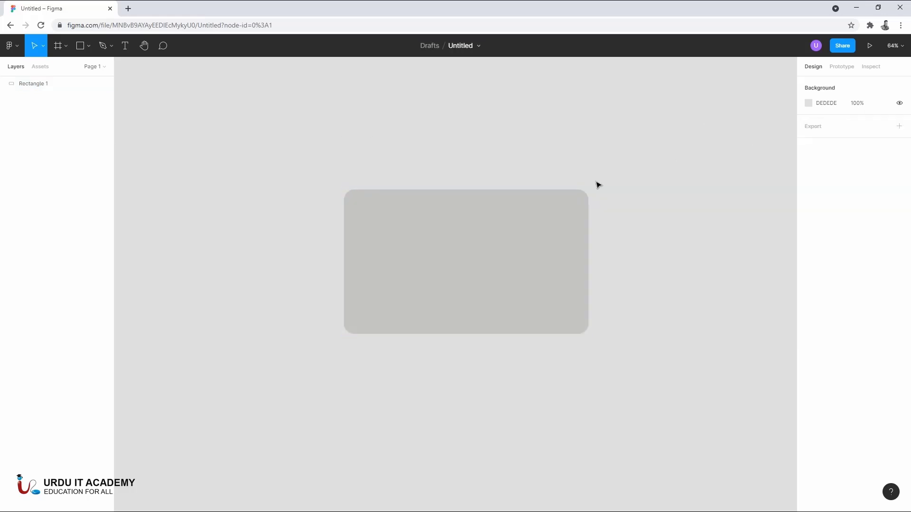
pyautogui.click(568, 208)
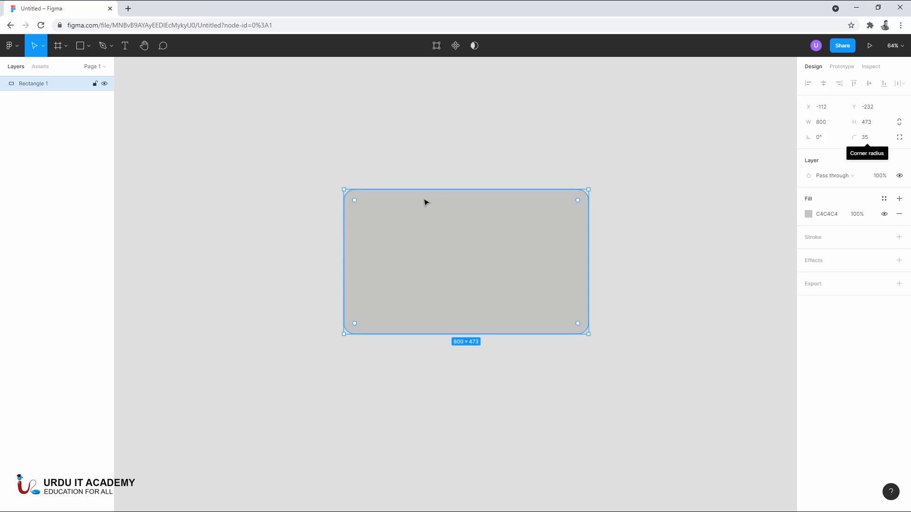
pyautogui.click(365, 161)
# - Set the rounded rectangle's height to 400 and keep it selected
pyautogui.click(412, 219)
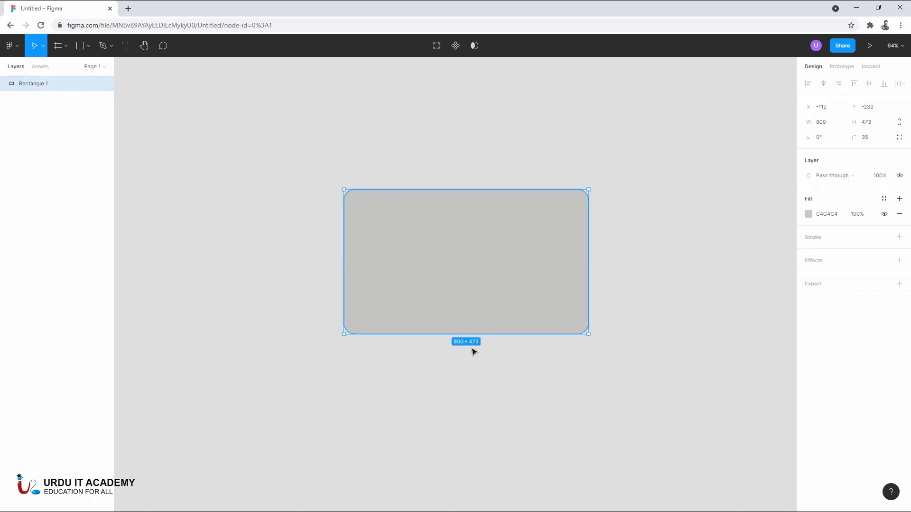
pyautogui.click(870, 124)
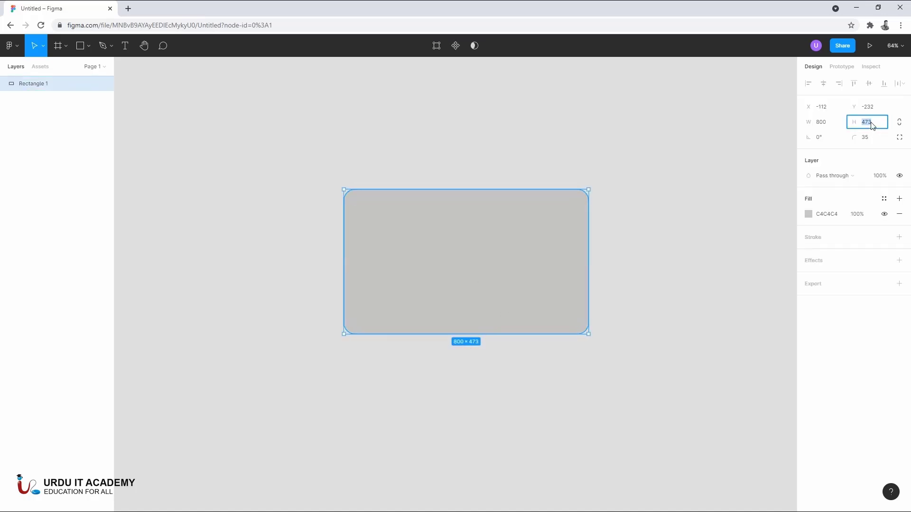
pyautogui.click(684, 183)
pyautogui.click(519, 223)
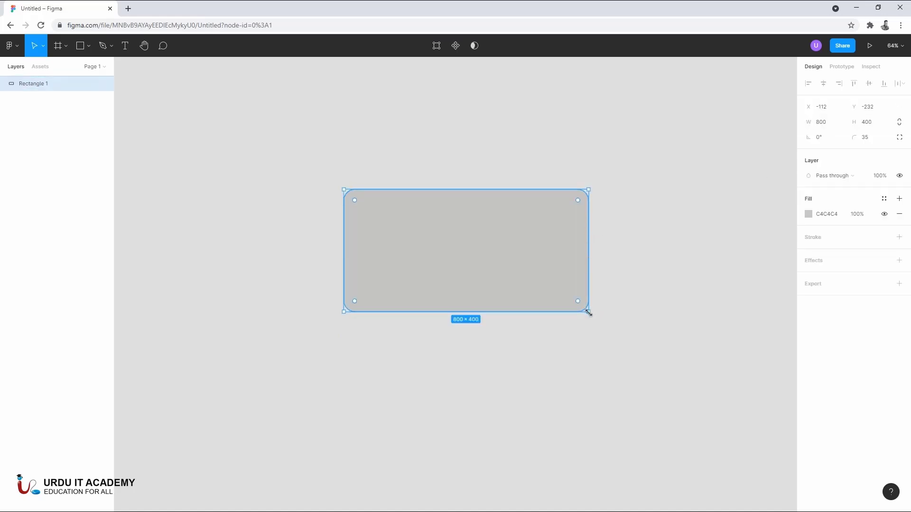
# - Resize the rounded rectangle from its lower-right corner to about 582 × 361, turning on Constrain proportions along the way
pyautogui.moveTo(588, 312); pyautogui.dragTo(611, 315)
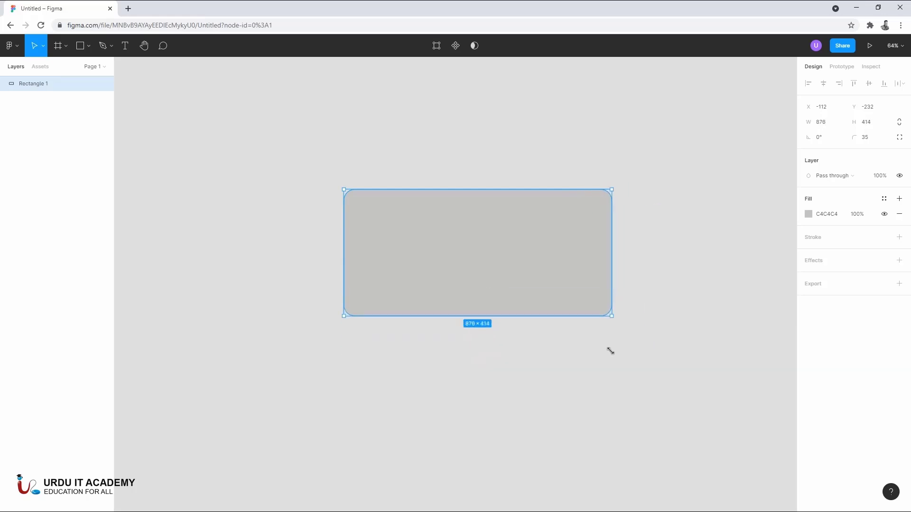
pyautogui.moveTo(610, 351); pyautogui.dragTo(611, 308)
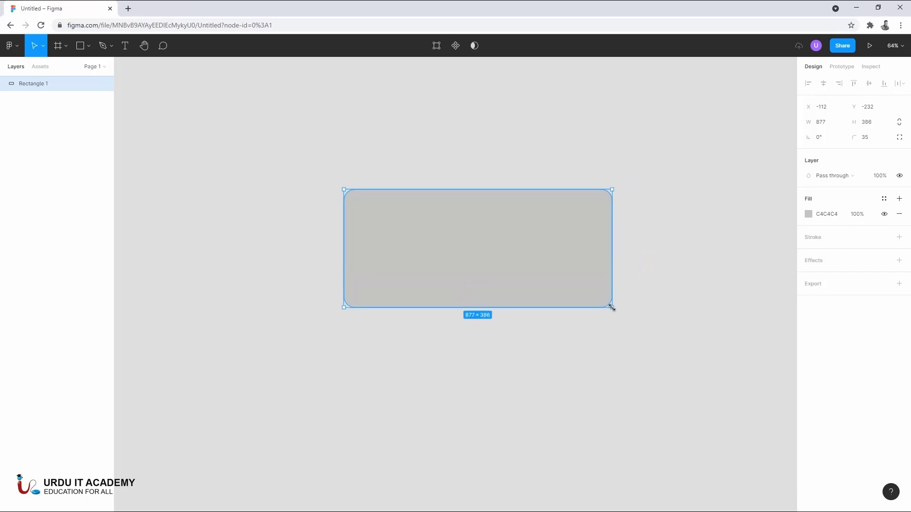
pyautogui.click(904, 124)
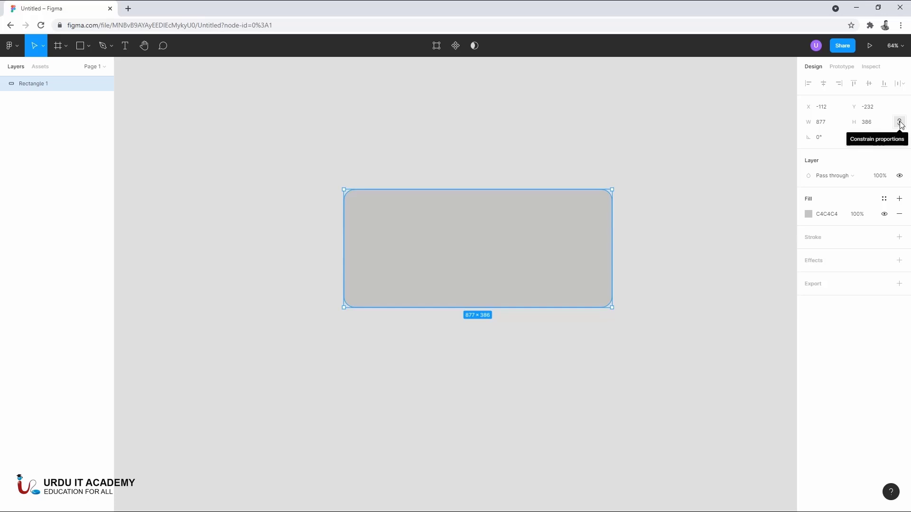
pyautogui.click(899, 123)
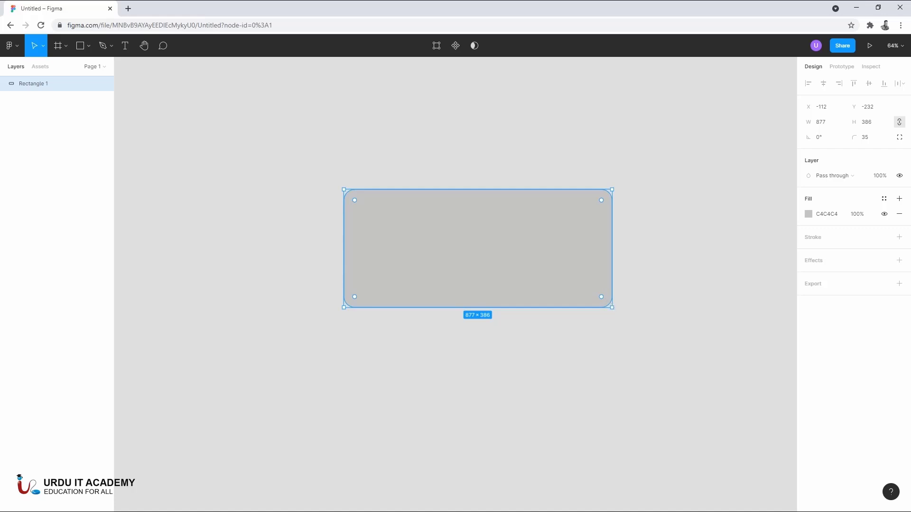
pyautogui.moveTo(613, 308); pyautogui.dragTo(522, 300)
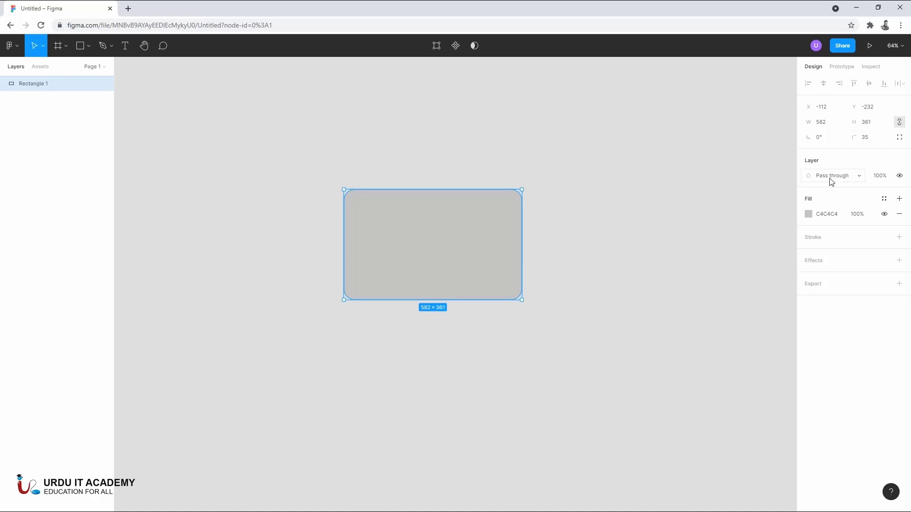
# - Set the rectangle's layer opacity to 10% and move it slightly up and right to about X -86, Y -324
pyautogui.click(880, 179)
pyautogui.write('10')
pyautogui.press('Return')
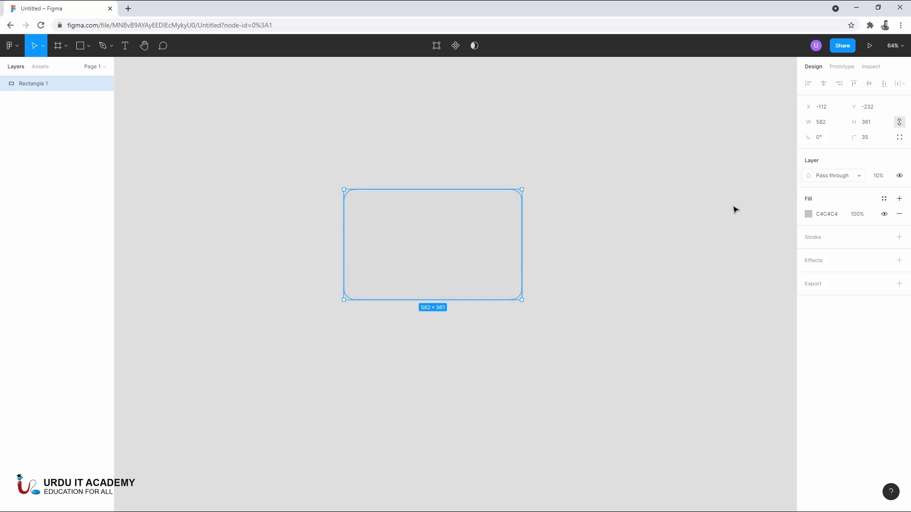
pyautogui.click(657, 237)
pyautogui.moveTo(483, 241); pyautogui.dragTo(494, 212)
# - Try a layer opacity of 50% on the rectangle, restore the opacity to 100%, and deselect it
pyautogui.click(875, 179)
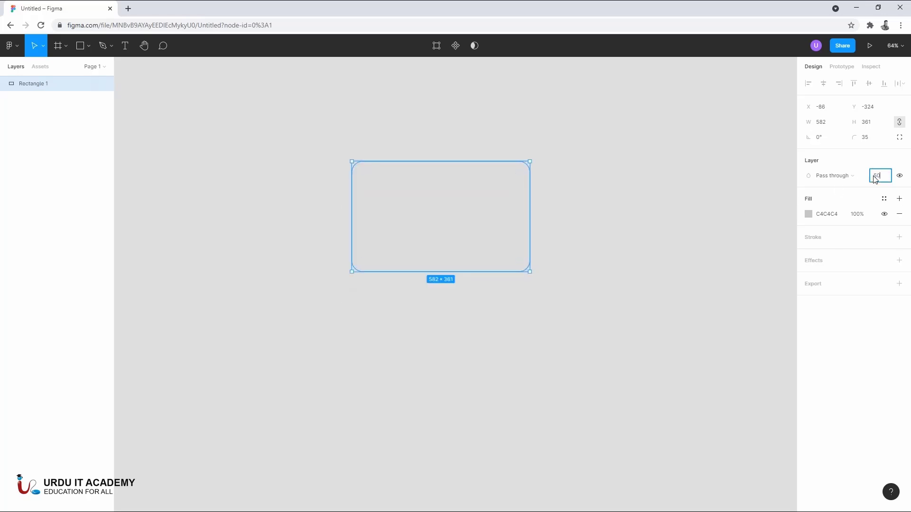
pyautogui.click(721, 203)
pyautogui.click(514, 223)
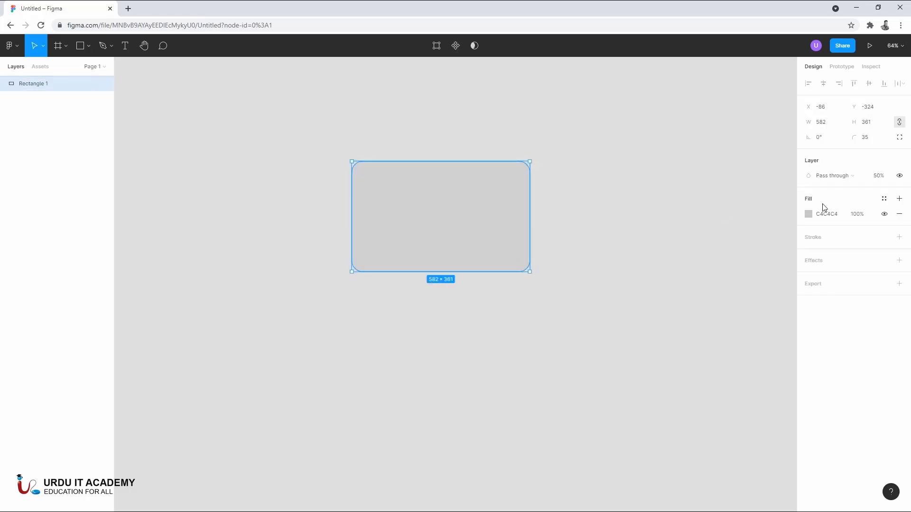
pyautogui.click(882, 176)
pyautogui.press('Return')
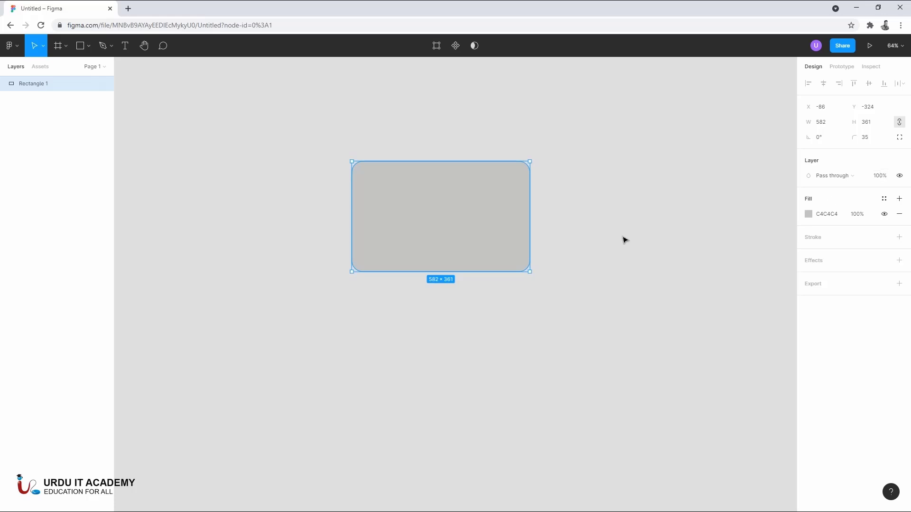
pyautogui.click(577, 244)
# - Select the rectangle and change its solid fill color to red FF0000
pyautogui.click(455, 221)
pyautogui.click(809, 214)
pyautogui.moveTo(756, 278); pyautogui.dragTo(815, 207)
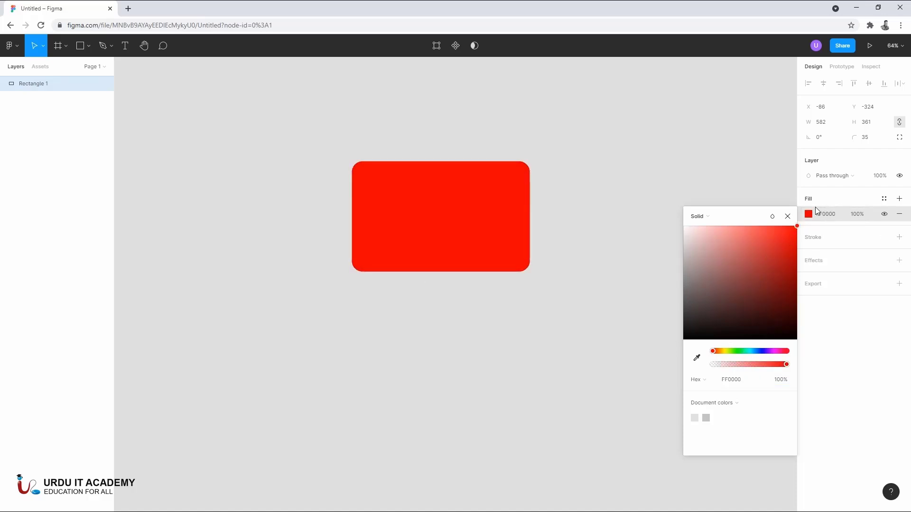
# - Change the fill to a linear gradient and run it diagonally from the rectangle's upper-left corner to its lower-right corner
pyautogui.click(711, 218)
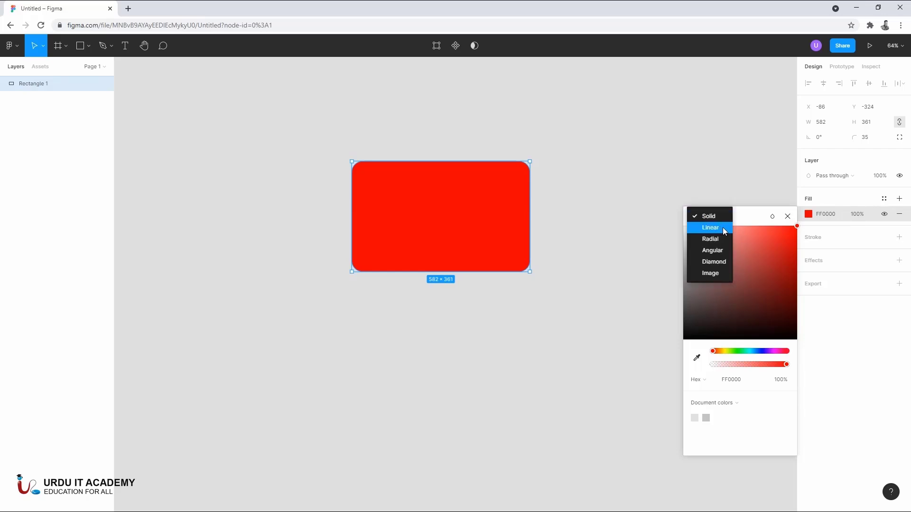
pyautogui.click(716, 228)
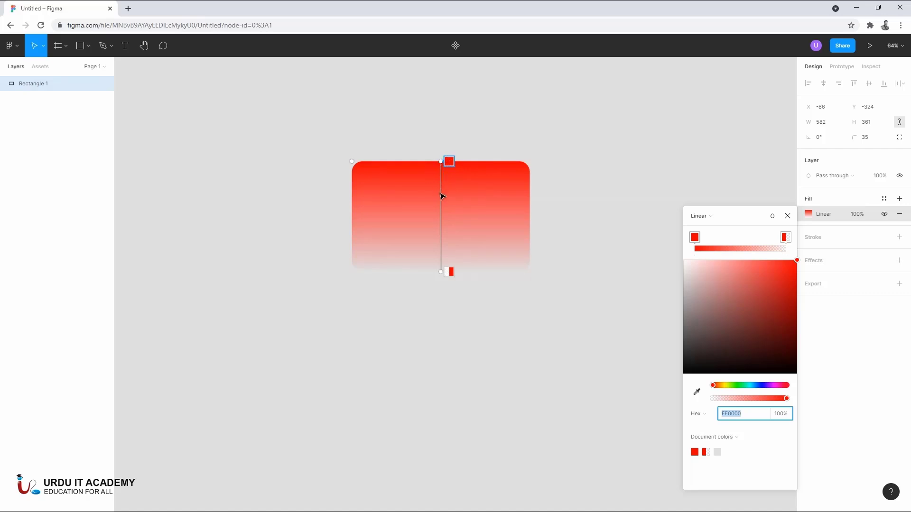
pyautogui.click(441, 162)
pyautogui.moveTo(442, 162); pyautogui.dragTo(350, 167)
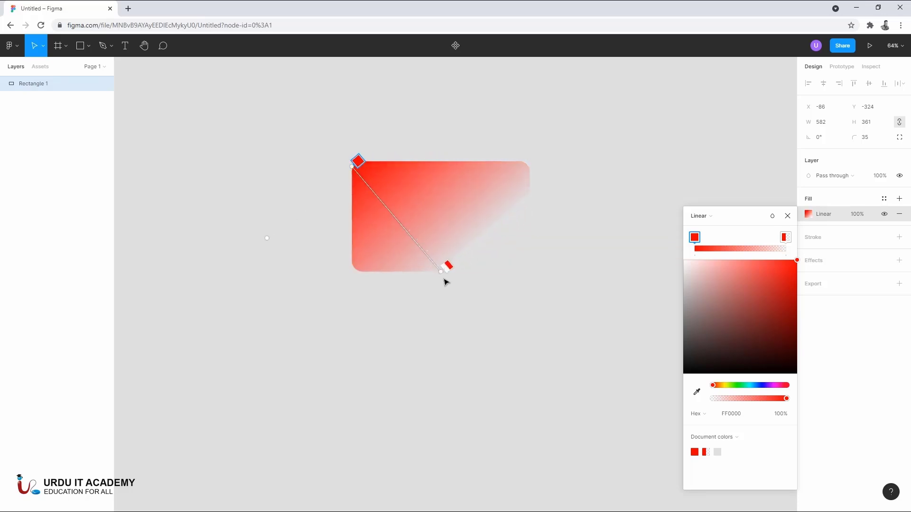
pyautogui.moveTo(441, 270); pyautogui.dragTo(535, 268)
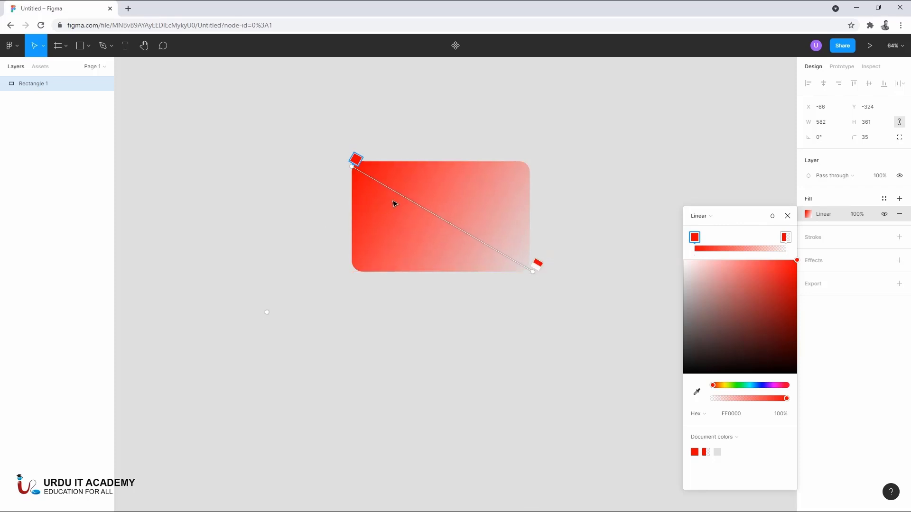
# - Add three intermediate color stops to the linear gradient, one near the middle and one on each side of it
pyautogui.click(430, 213)
pyautogui.moveTo(430, 212)
pyautogui.mouseDown()
pyautogui.moveTo(408, 205)
pyautogui.moveTo(443, 214)
pyautogui.mouseUp()
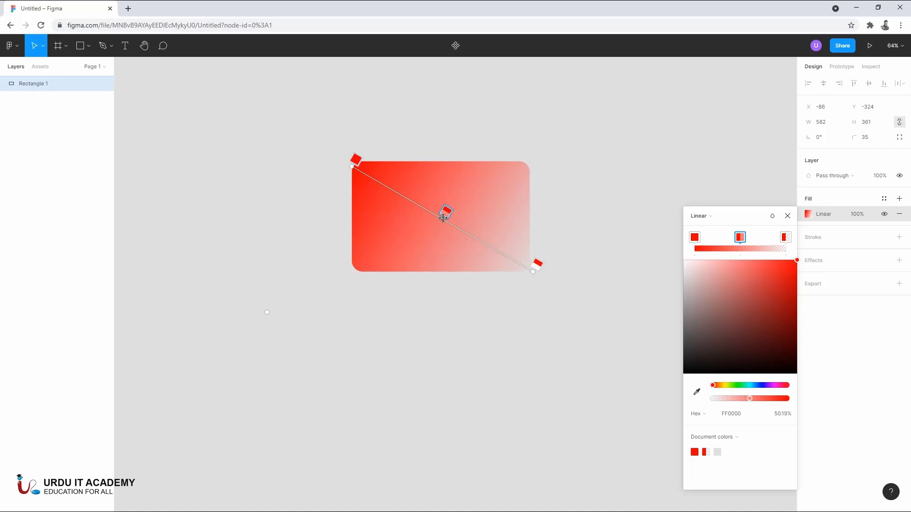
pyautogui.click(715, 241)
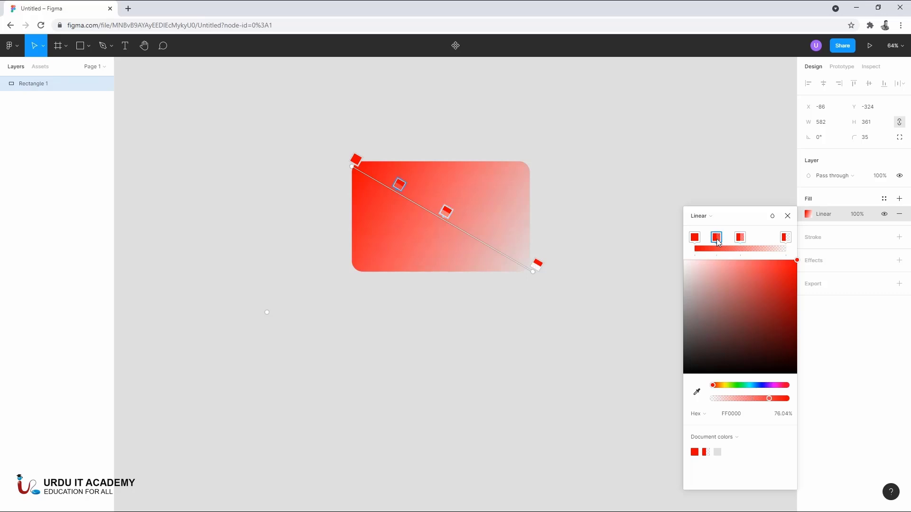
pyautogui.click(767, 242)
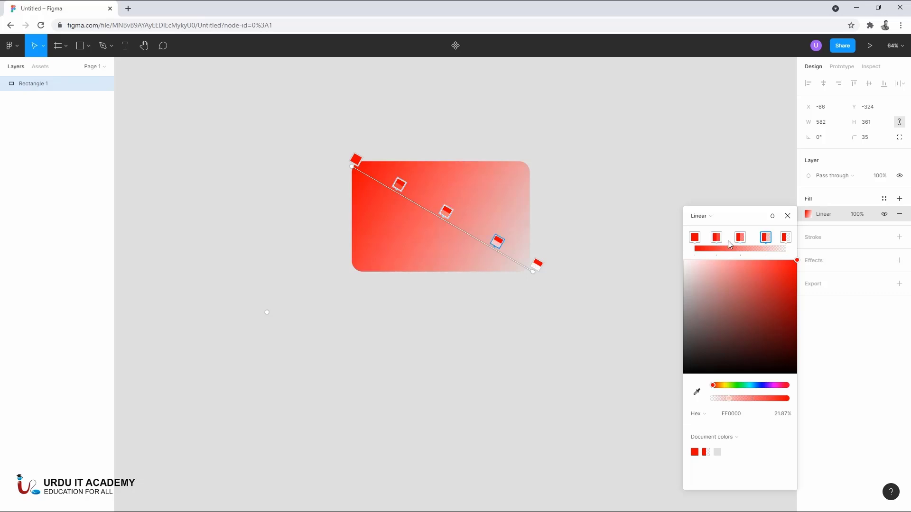
# - Raise the opacity of the gradient's last, fourth and middle color stops to 100%
pyautogui.click(786, 239)
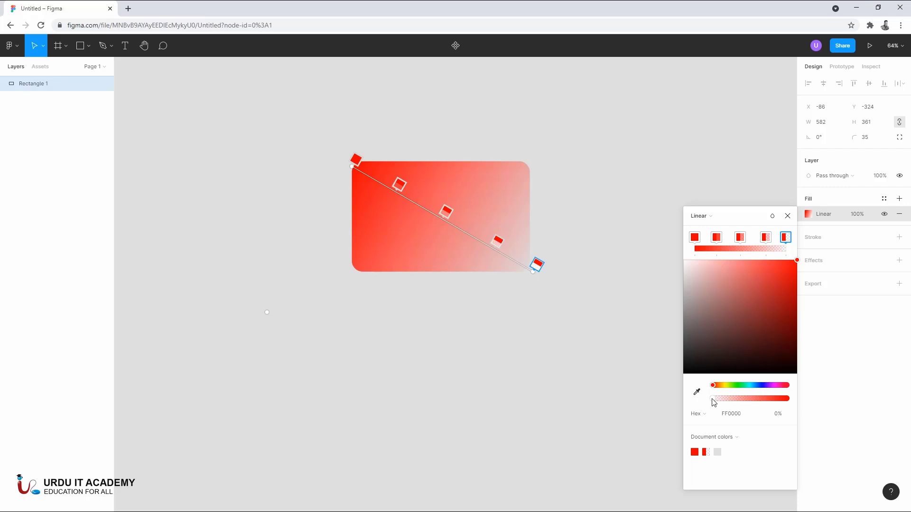
pyautogui.moveTo(714, 401); pyautogui.dragTo(808, 405)
pyautogui.click(767, 238)
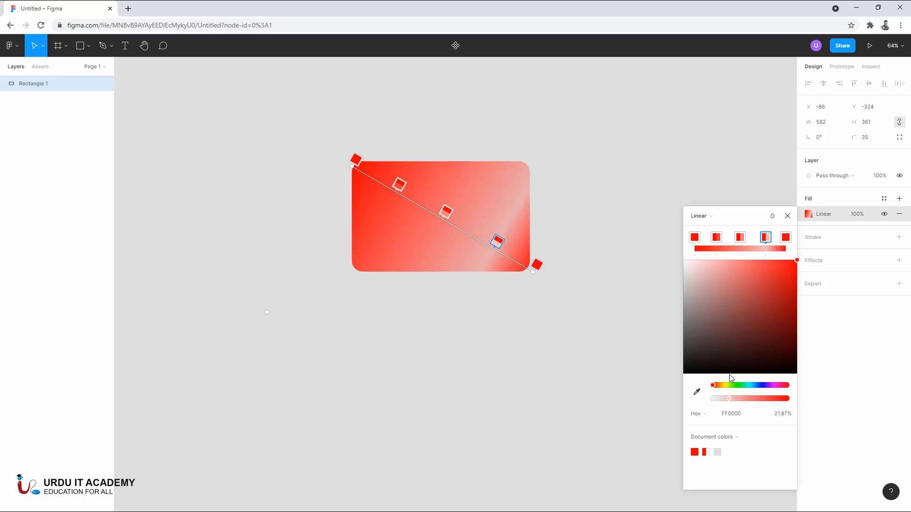
pyautogui.moveTo(729, 398); pyautogui.dragTo(823, 367)
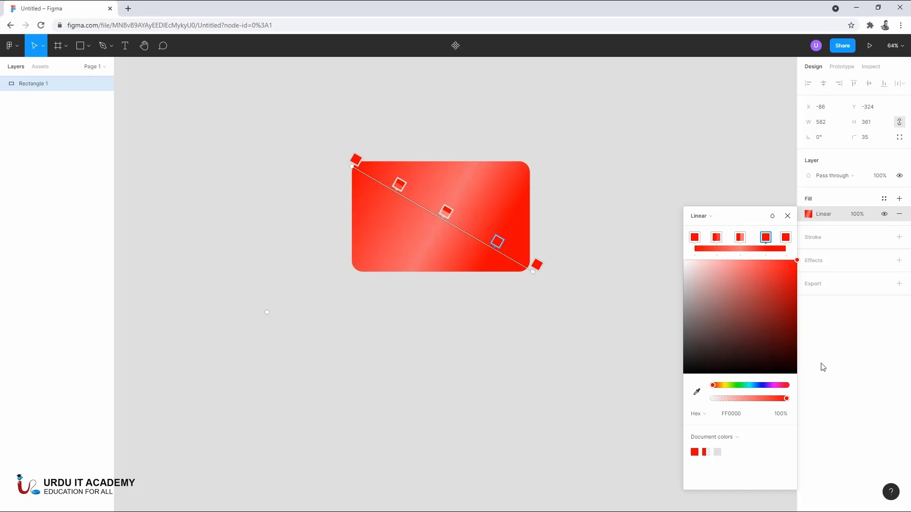
pyautogui.click(741, 238)
pyautogui.moveTo(757, 400); pyautogui.dragTo(846, 400)
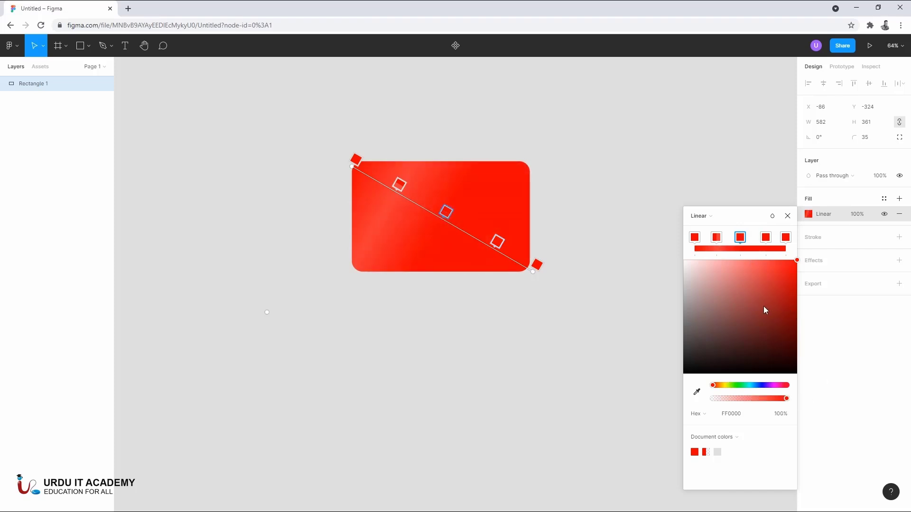
# - Color the second to fifth gradient stops blue 0075FF, pink FF00A8, yellow EBFF00 and green 9EFF00, with the blue stop at 100% opacity
pyautogui.click(717, 238)
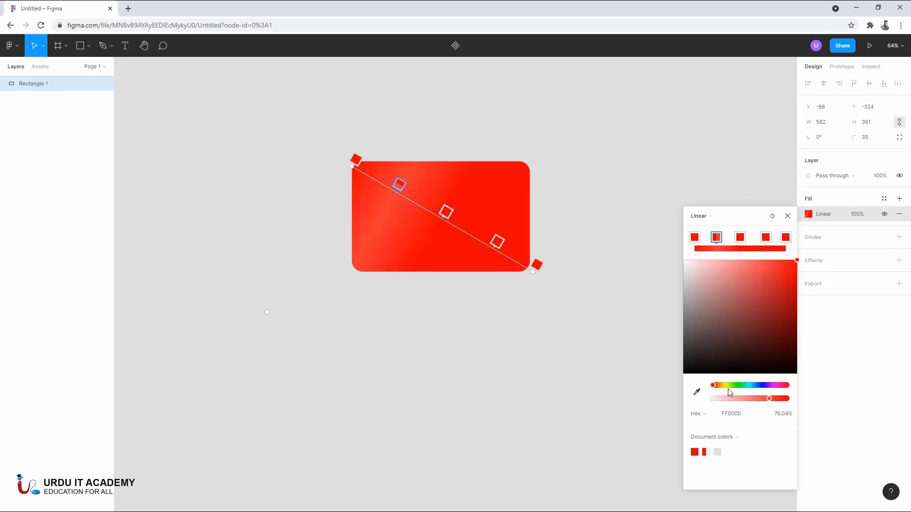
pyautogui.moveTo(728, 388); pyautogui.dragTo(758, 386)
pyautogui.click(740, 238)
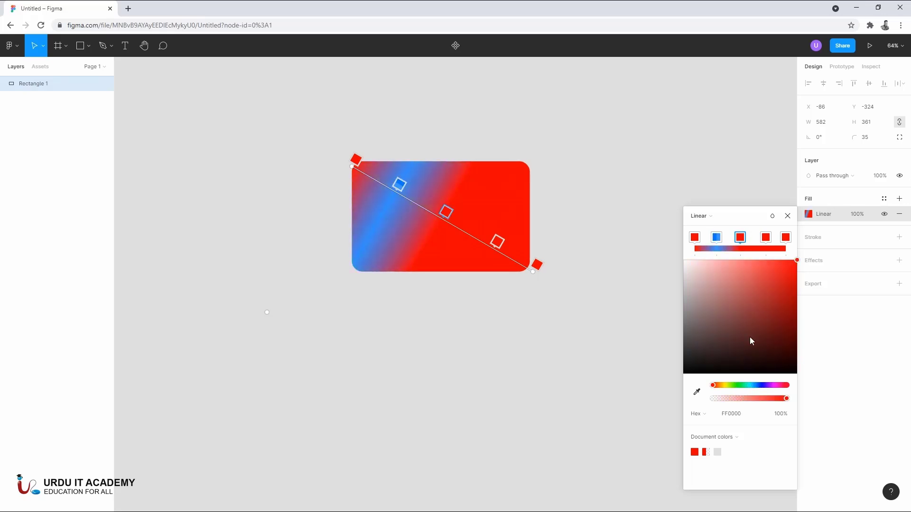
pyautogui.click(780, 386)
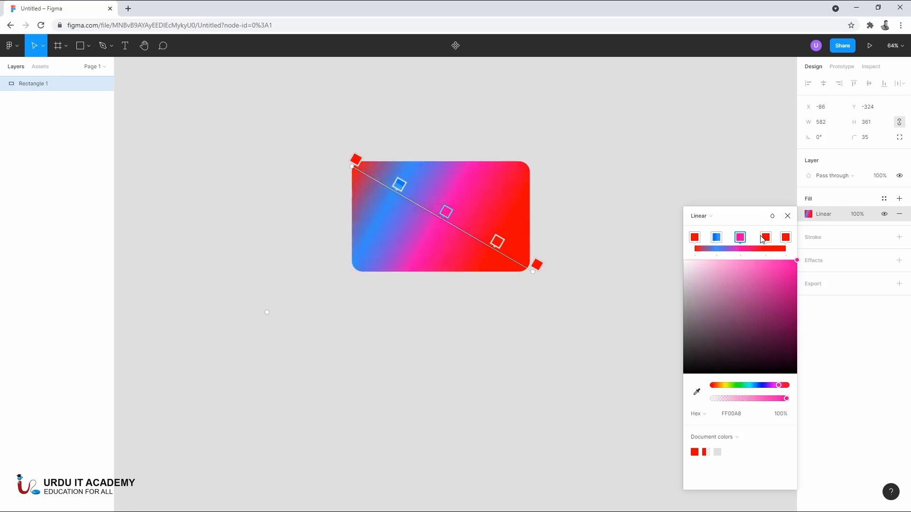
pyautogui.click(766, 238)
pyautogui.click(727, 386)
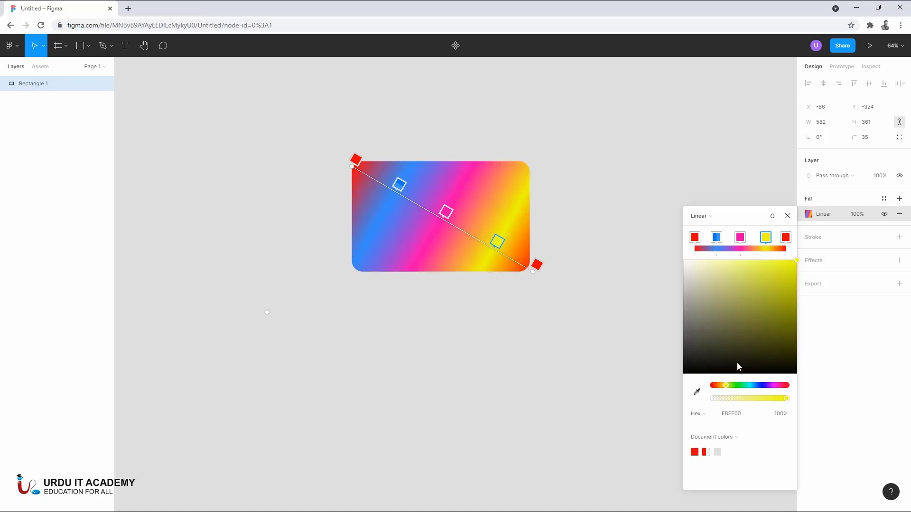
pyautogui.click(785, 237)
pyautogui.click(730, 385)
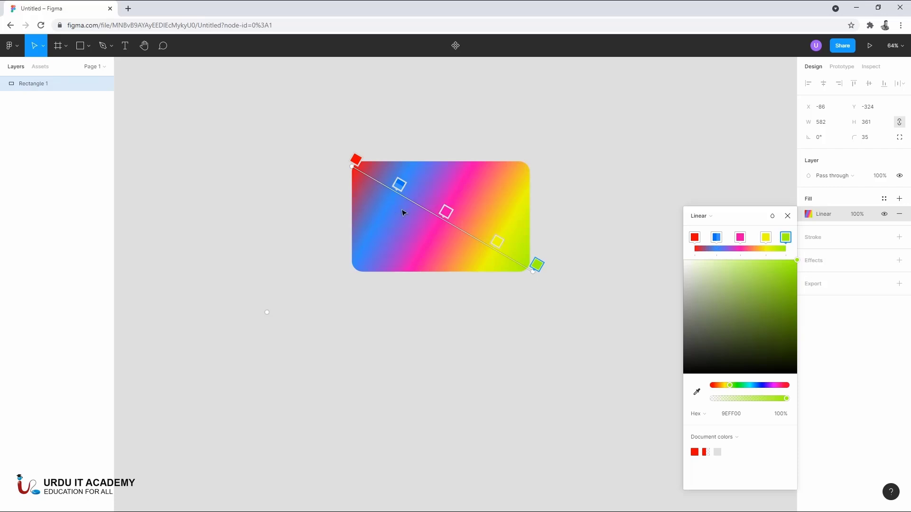
pyautogui.click(718, 241)
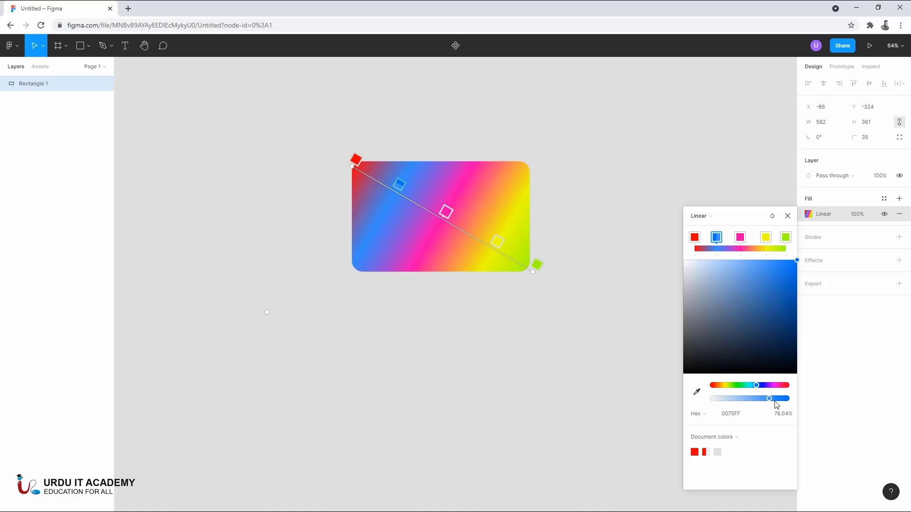
pyautogui.moveTo(775, 402); pyautogui.dragTo(846, 403)
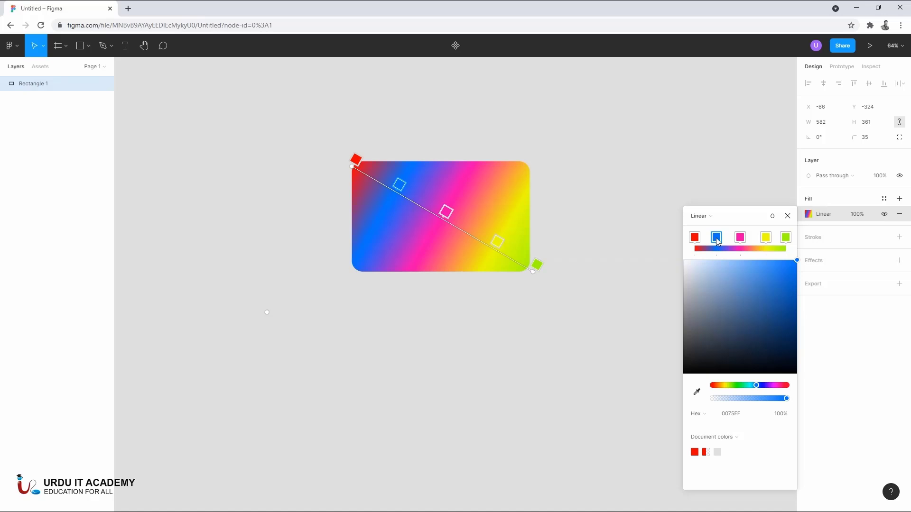
# - Delete the blue, yellow and green gradient stops and move the pink stop to the end of the gradient
pyautogui.press('Delete')
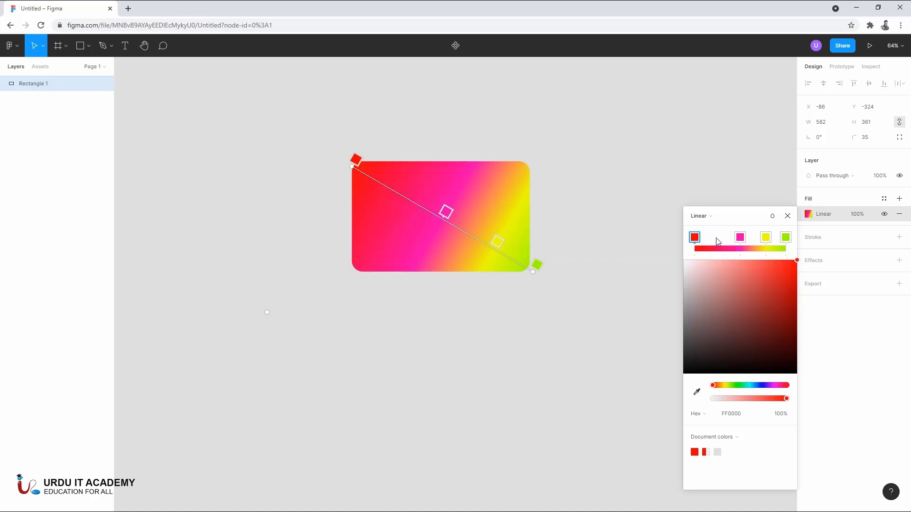
pyautogui.click(763, 237)
pyautogui.press('Delete')
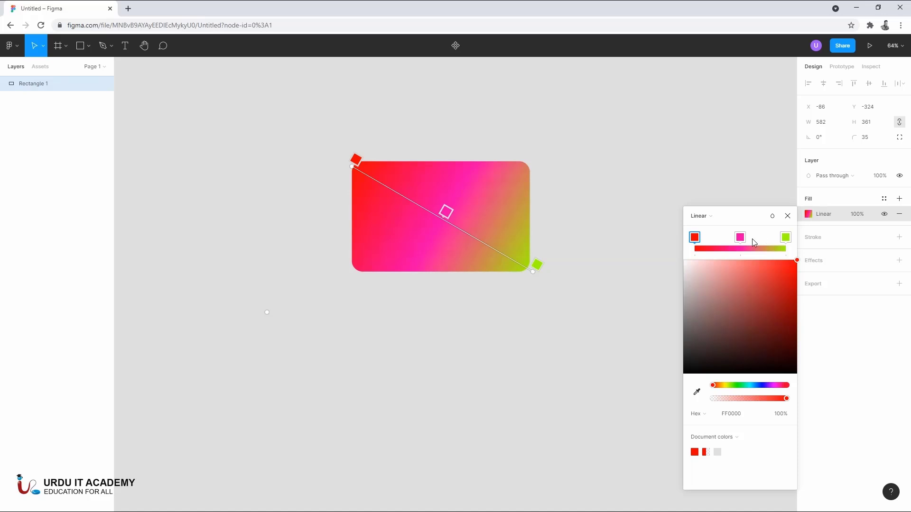
pyautogui.click(785, 238)
pyautogui.press('Delete')
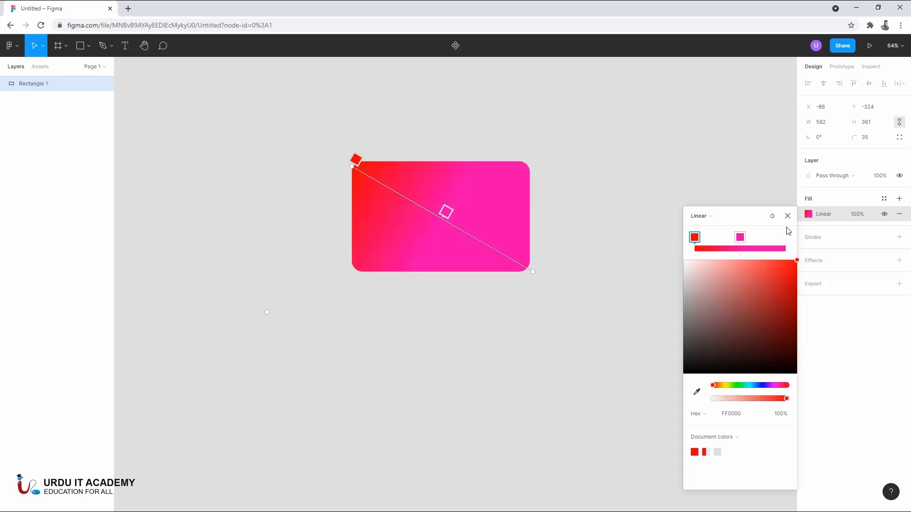
pyautogui.moveTo(741, 237); pyautogui.dragTo(817, 242)
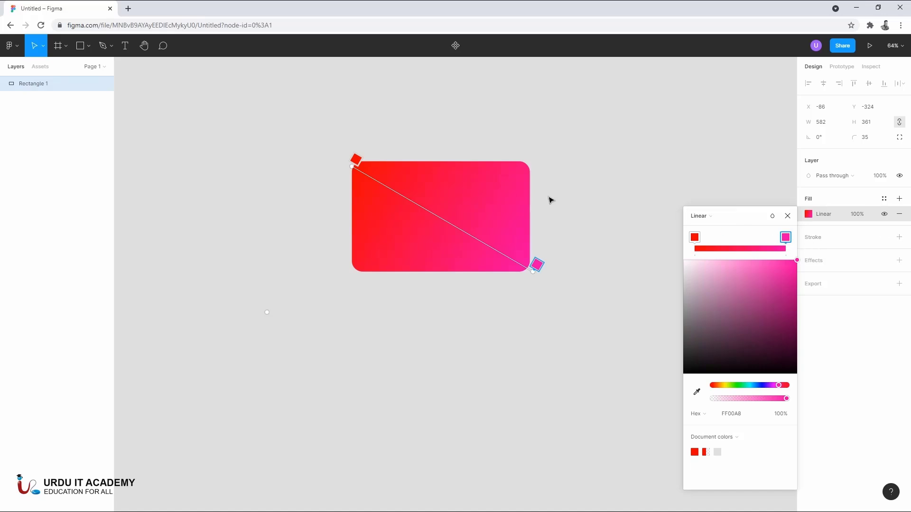
# - Change the fill to a radial gradient and pull its outer pink stop in close below the rectangle's center
pyautogui.click(700, 219)
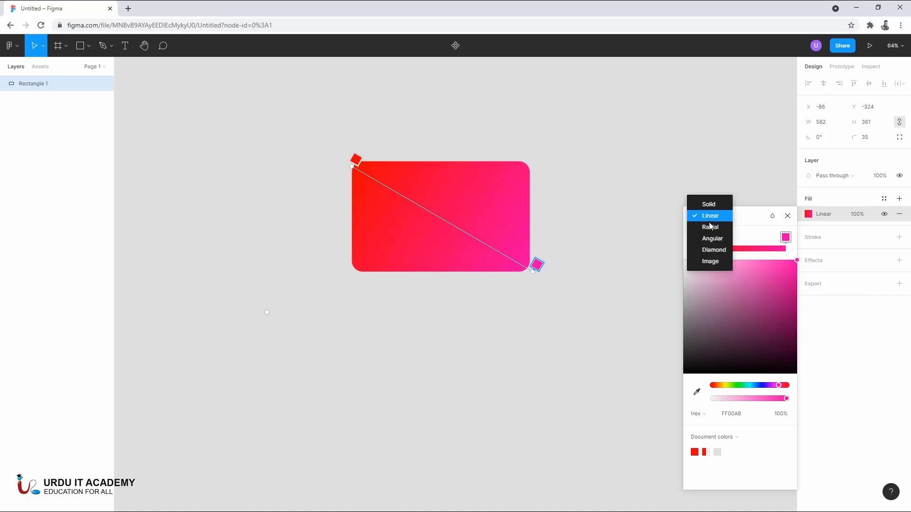
pyautogui.click(710, 227)
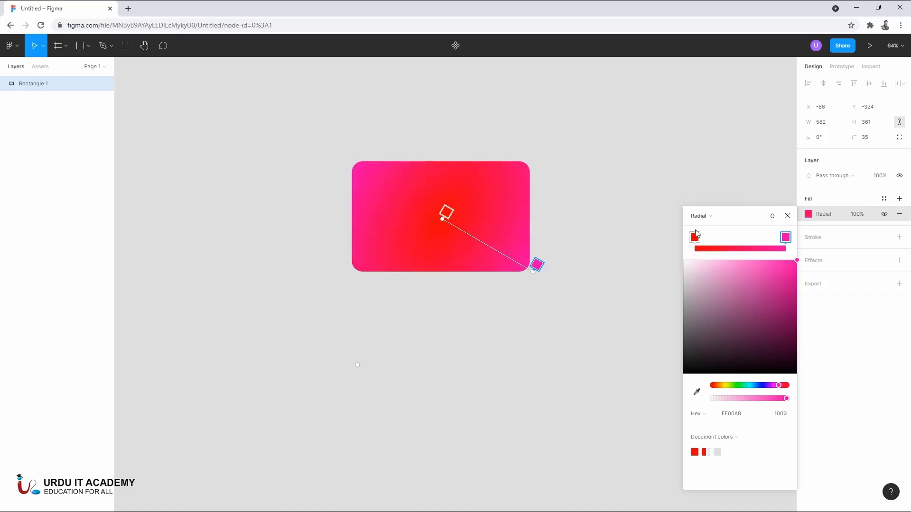
pyautogui.moveTo(537, 264); pyautogui.dragTo(452, 245)
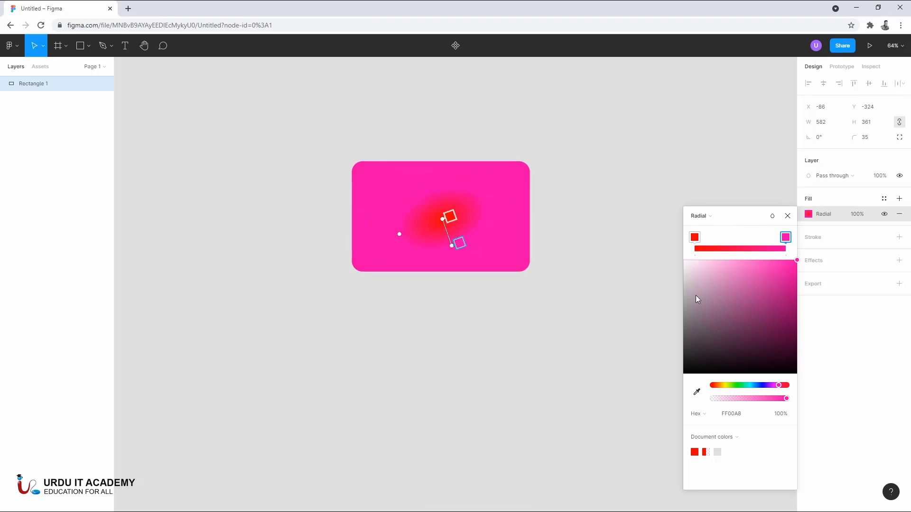
# - Change the rectangle's fill to an angular gradient, move its pink stop slightly around the ring, and close the fill editing
pyautogui.click(703, 216)
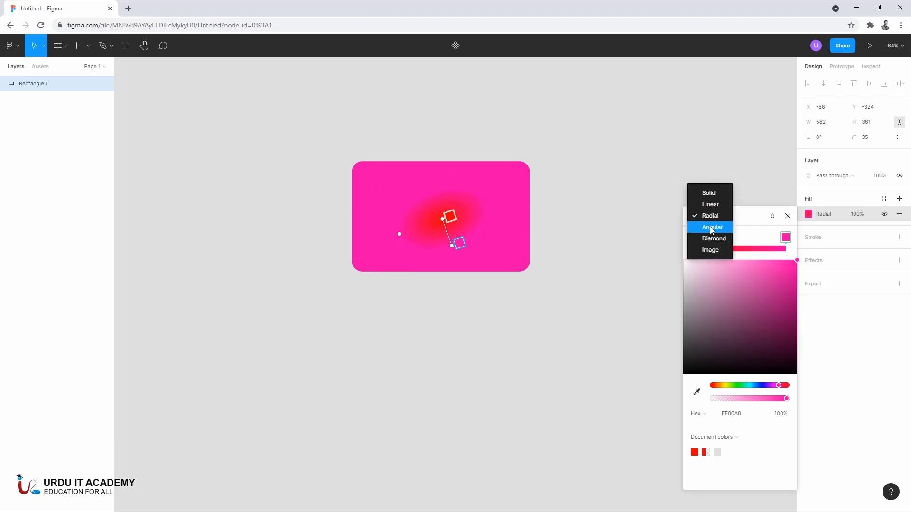
pyautogui.click(711, 228)
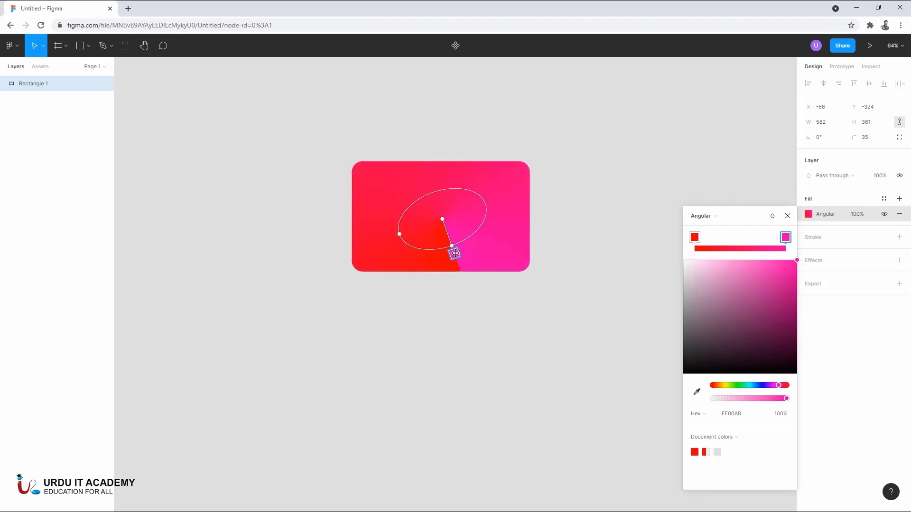
pyautogui.moveTo(455, 253); pyautogui.dragTo(486, 233)
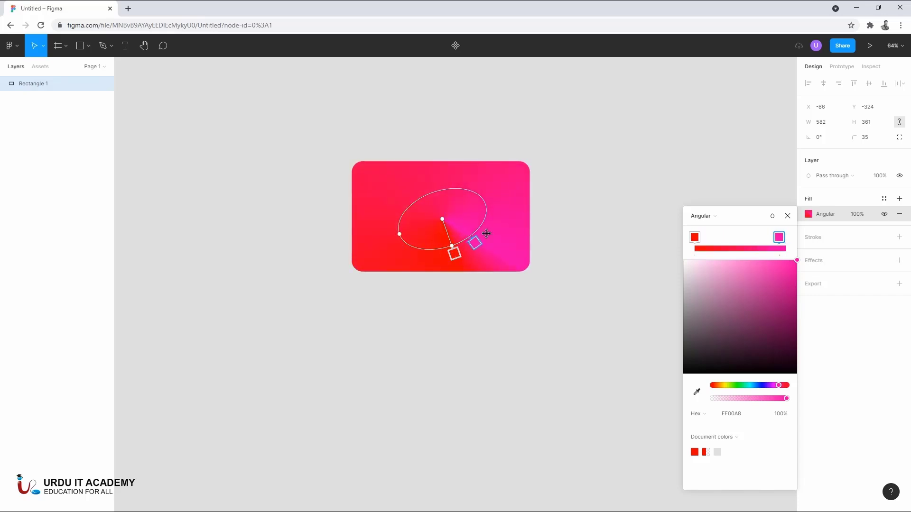
pyautogui.click(727, 222)
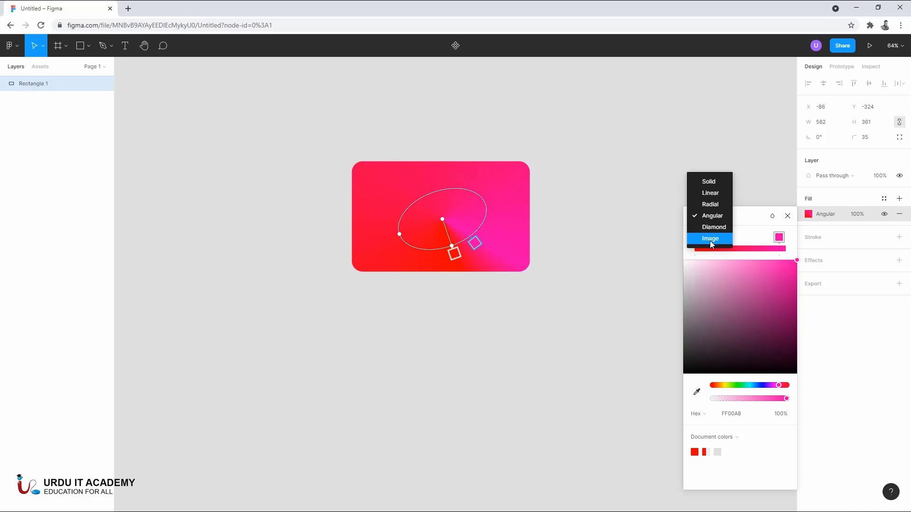
pyautogui.press('Escape')
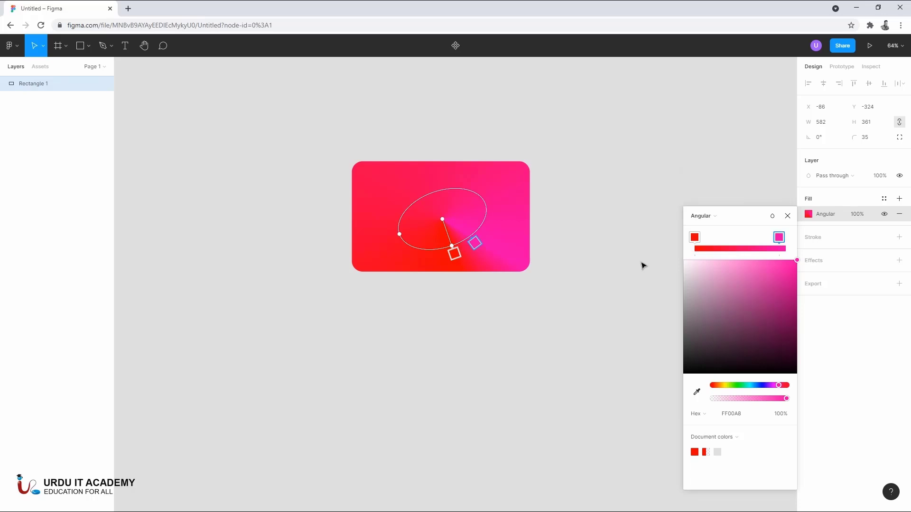
pyautogui.press('Escape')
pyautogui.press('Escape')
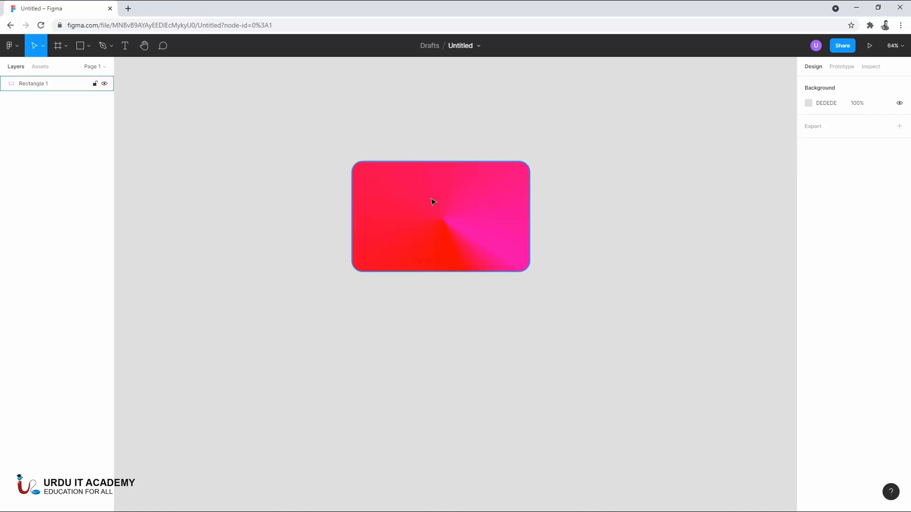
# - Move the rectangle up and to the left on the canvas to about X -471, Y -395
pyautogui.click(43, 46)
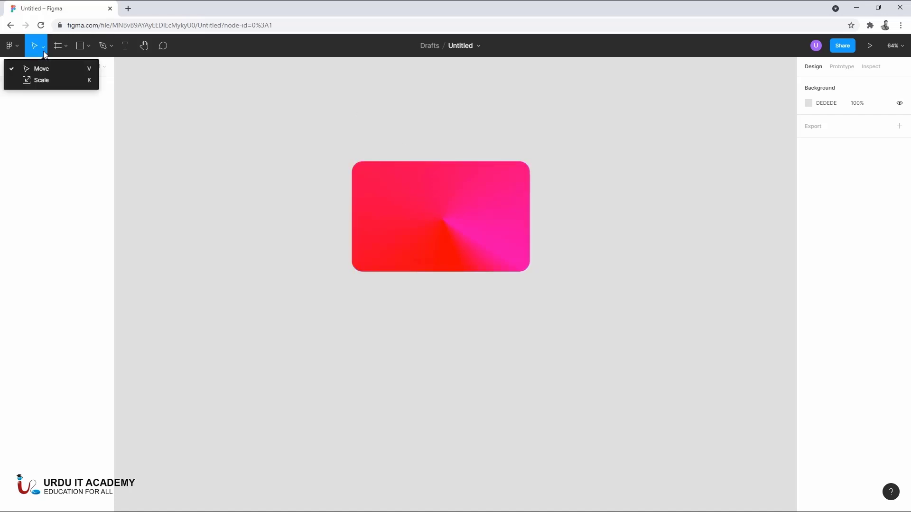
pyautogui.click(45, 73)
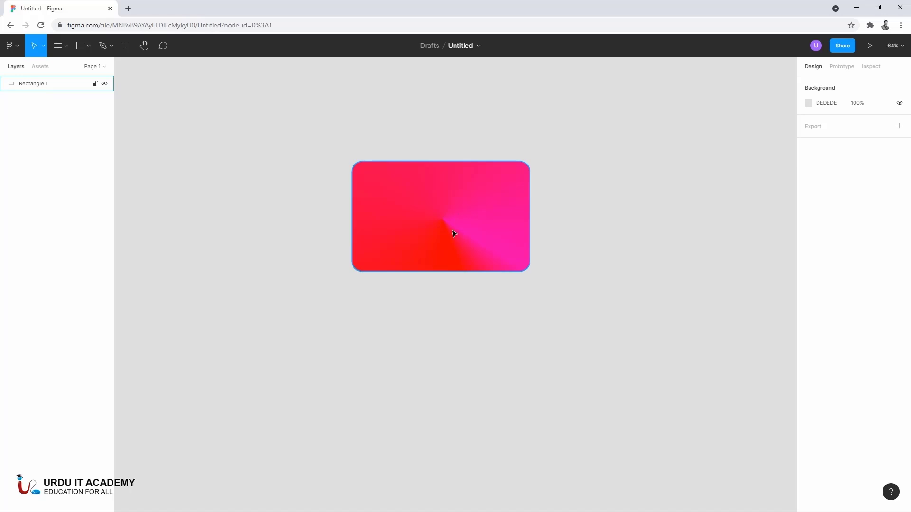
pyautogui.moveTo(460, 218); pyautogui.dragTo(362, 207)
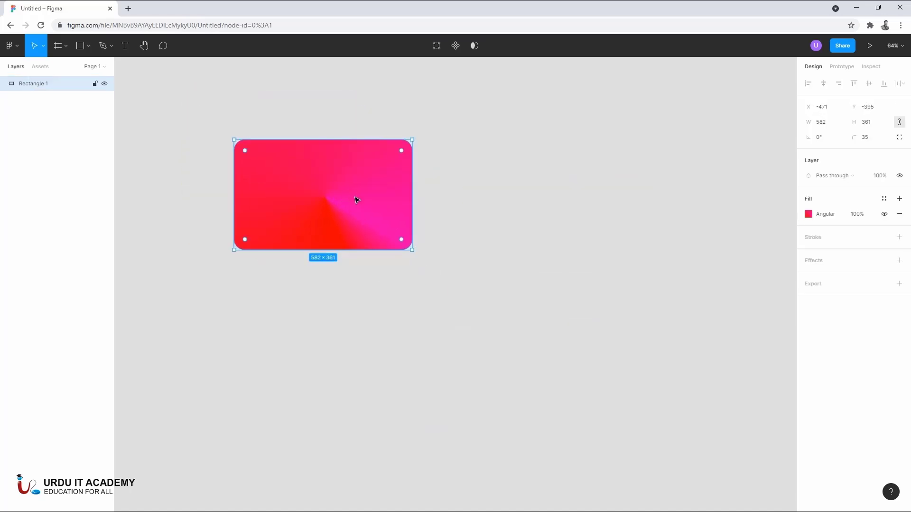
# - Use the Scale tool to shrink the rectangle proportionally to about 379 × 235, and enlarge it to about 716 × 444
pyautogui.click(43, 54)
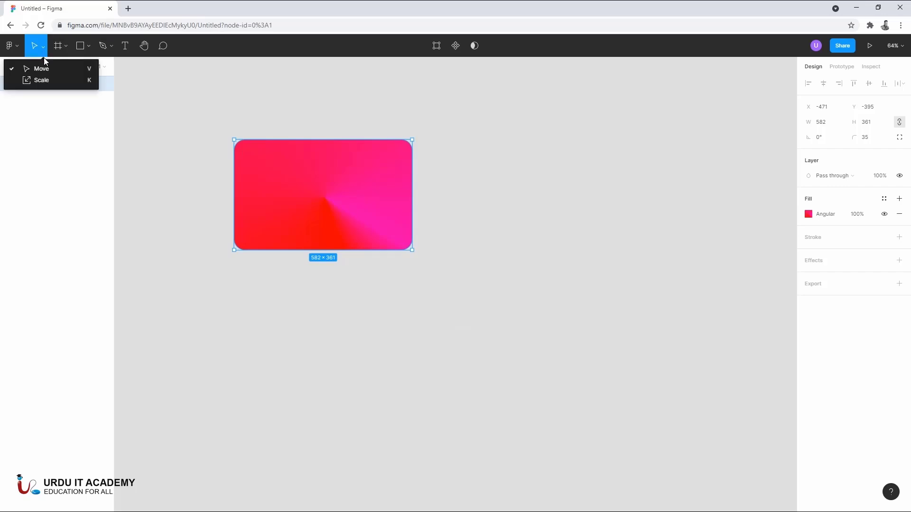
pyautogui.click(49, 85)
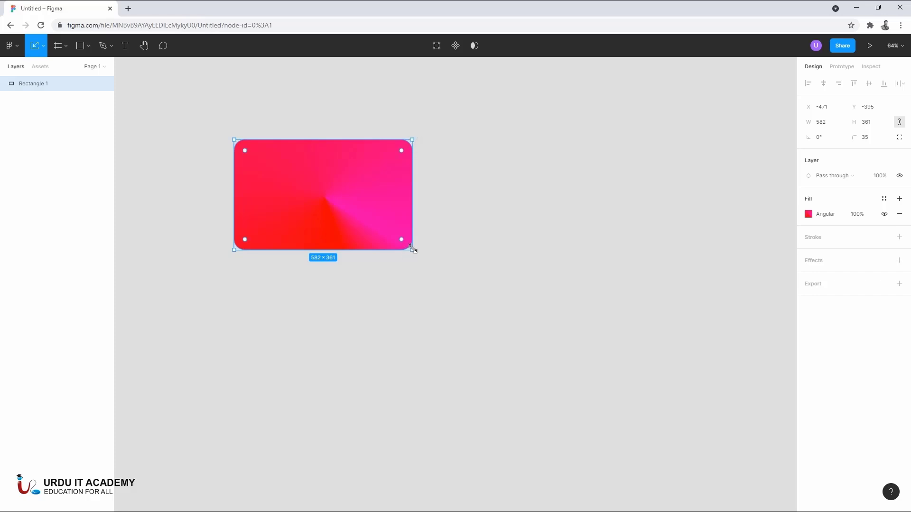
pyautogui.moveTo(414, 250); pyautogui.dragTo(397, 221)
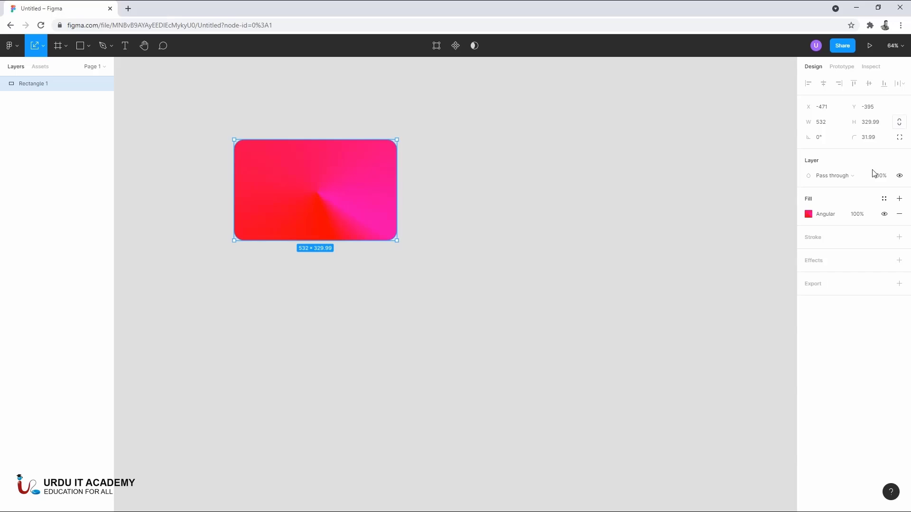
pyautogui.moveTo(397, 241); pyautogui.dragTo(350, 240)
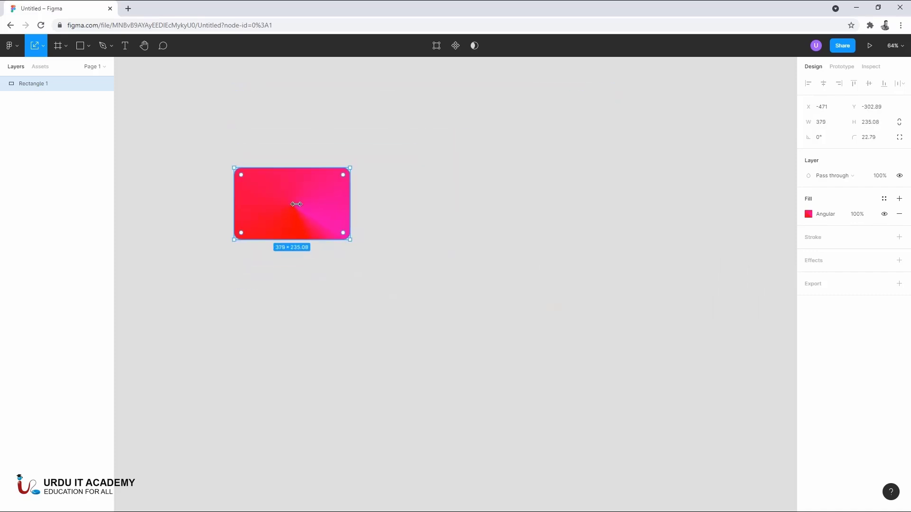
pyautogui.click(39, 49)
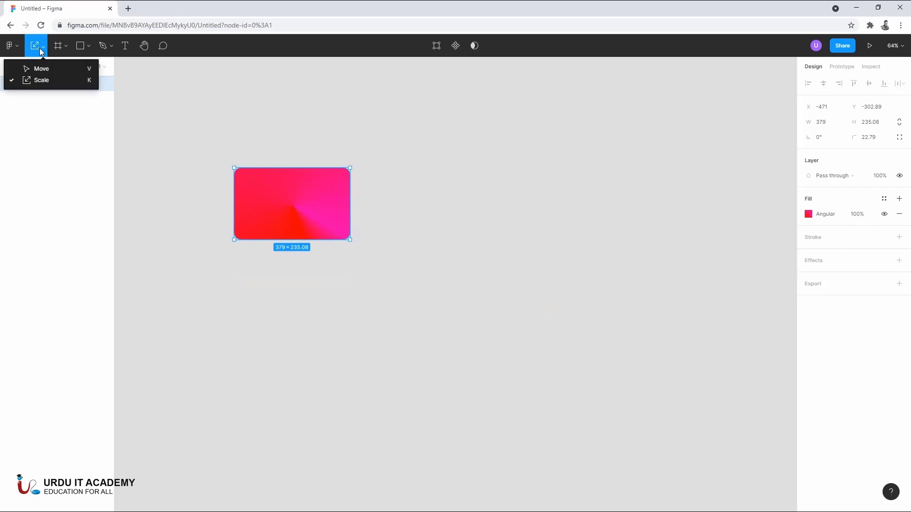
pyautogui.click(45, 85)
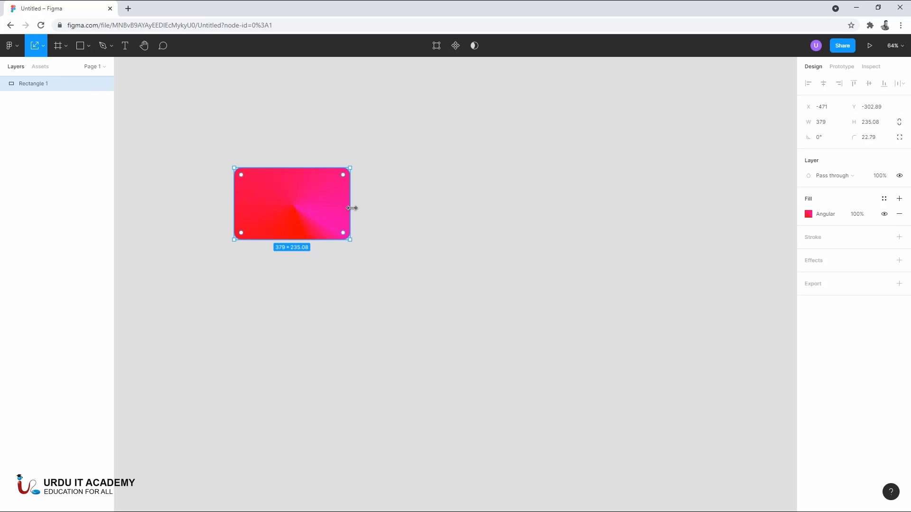
pyautogui.moveTo(351, 208); pyautogui.dragTo(453, 219)
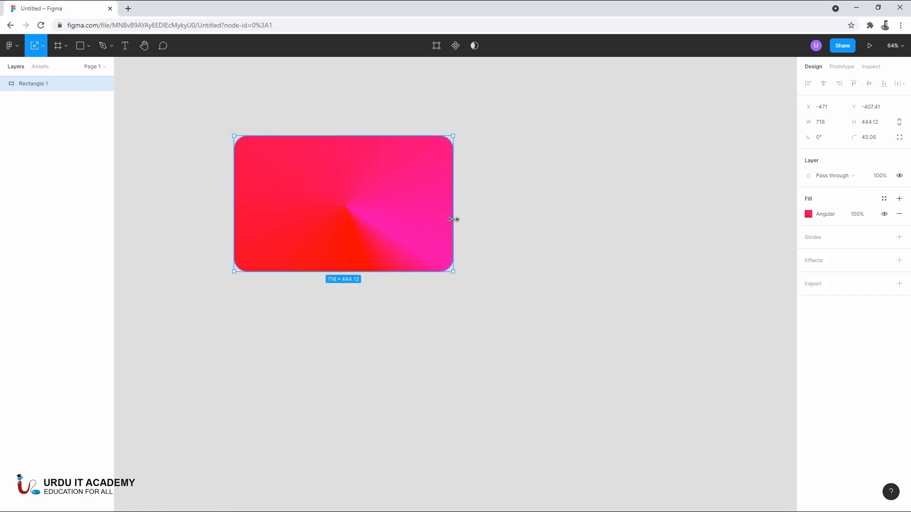
# - Switch back to the Move tool and stretch the rectangle's right and bottom edges to about 902 × 761
pyautogui.click(41, 47)
pyautogui.click(47, 68)
pyautogui.moveTo(454, 202); pyautogui.dragTo(510, 205)
pyautogui.moveTo(446, 273); pyautogui.dragTo(457, 369)
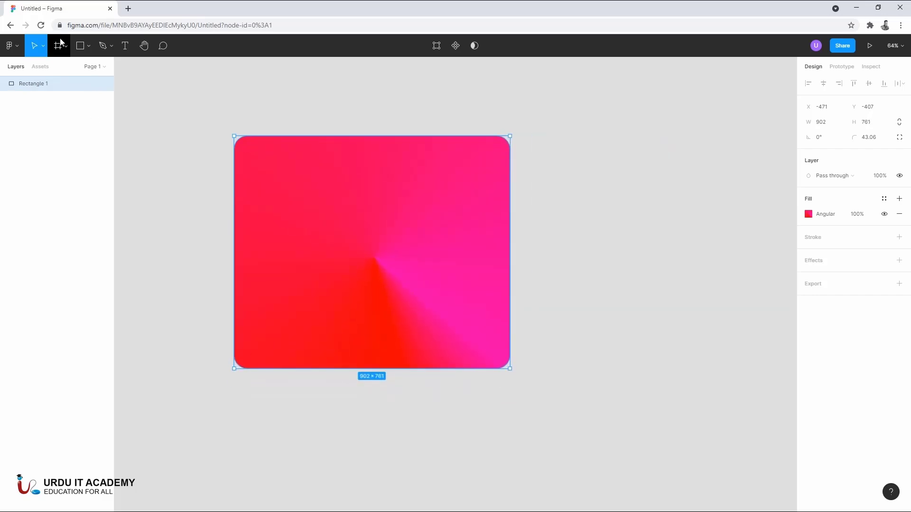
# - Draw a line to the right of the rectangle and adjust its right end until it is nearly horizontal, about 611 long
pyautogui.click(88, 45)
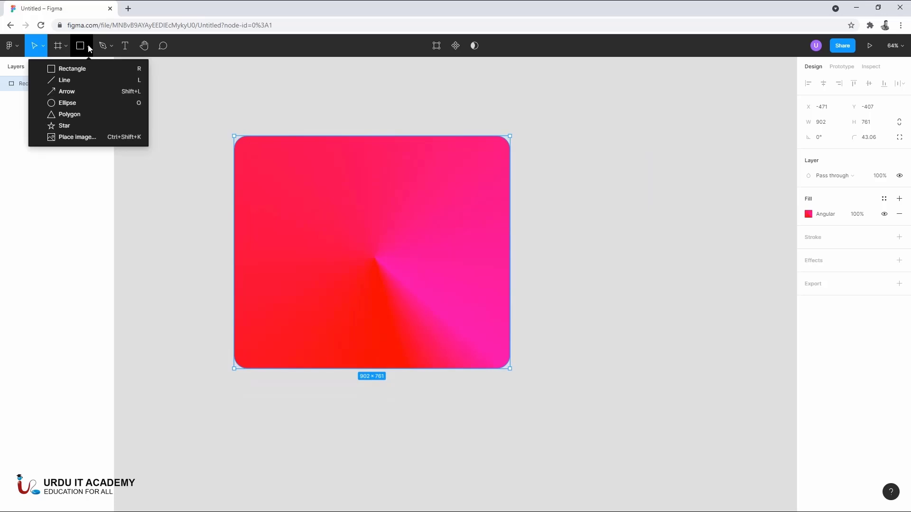
pyautogui.click(82, 81)
pyautogui.moveTo(560, 165); pyautogui.dragTo(744, 159)
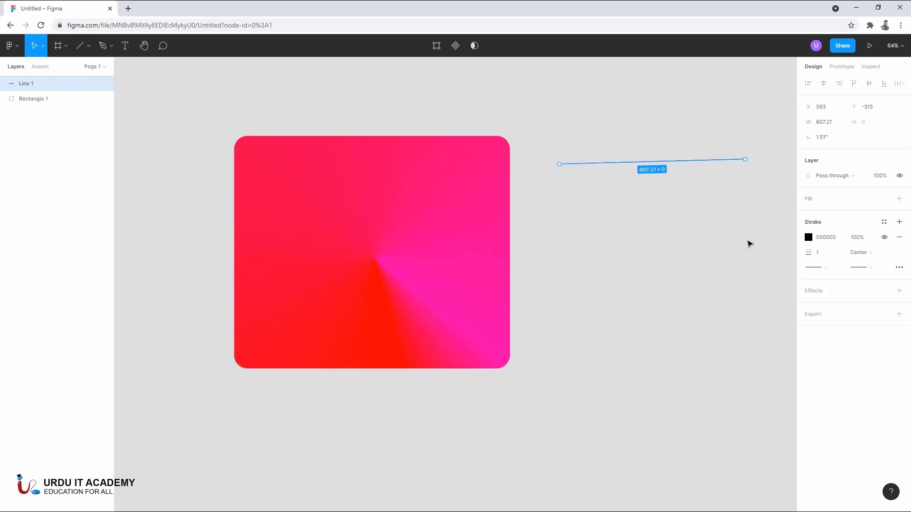
pyautogui.click(694, 240)
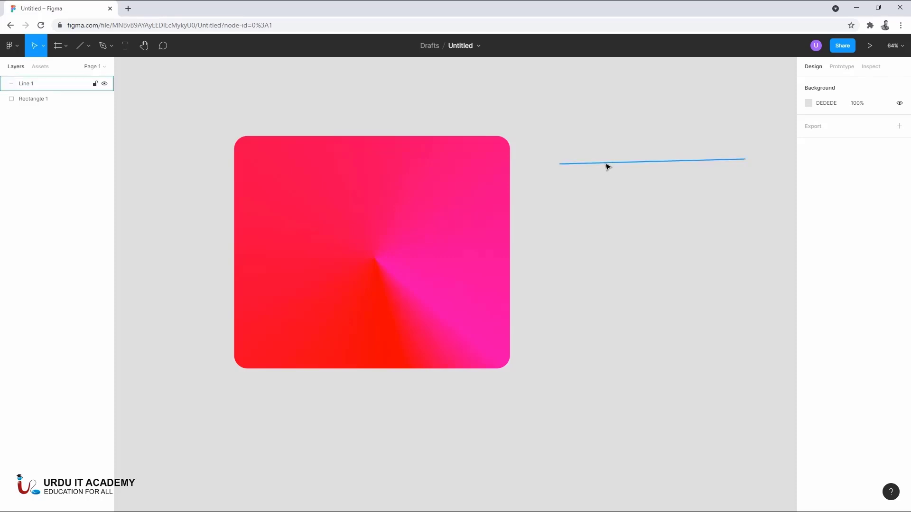
pyautogui.click(606, 164)
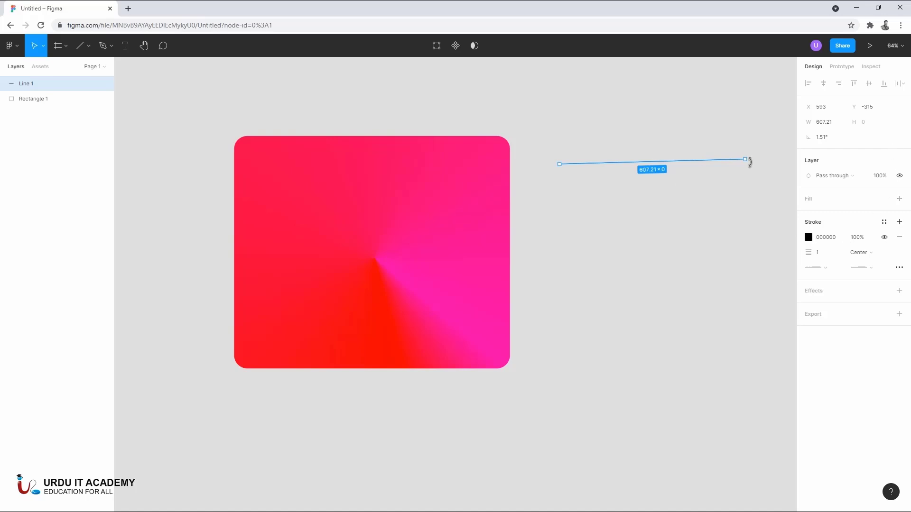
pyautogui.moveTo(745, 160); pyautogui.dragTo(746, 165)
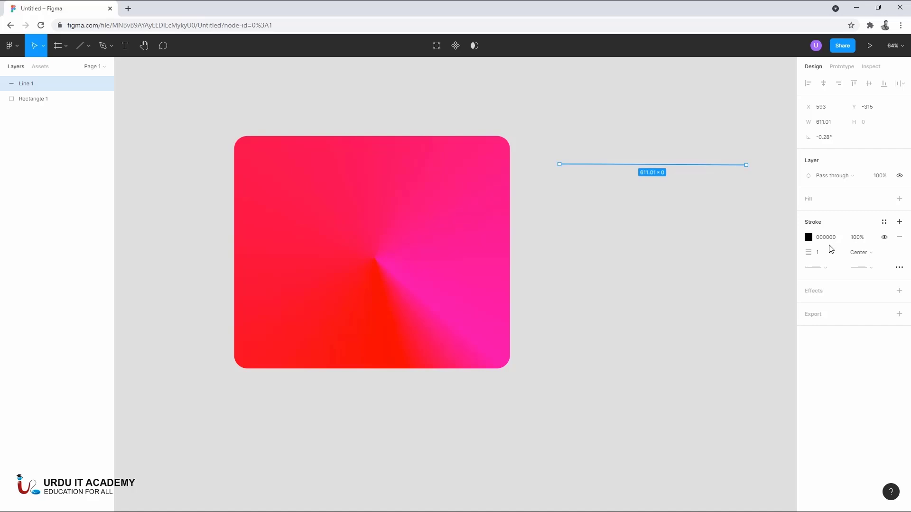
# - Increase the line's stroke weight to 53, try Inside alignment and set the stroke alignment to Outside
pyautogui.moveTo(813, 251)
pyautogui.mouseDown()
pyautogui.moveTo(910, 252)
pyautogui.moveTo(46, 251)
pyautogui.moveTo(890, 252)
pyautogui.moveTo(868, 252)
pyautogui.mouseUp()
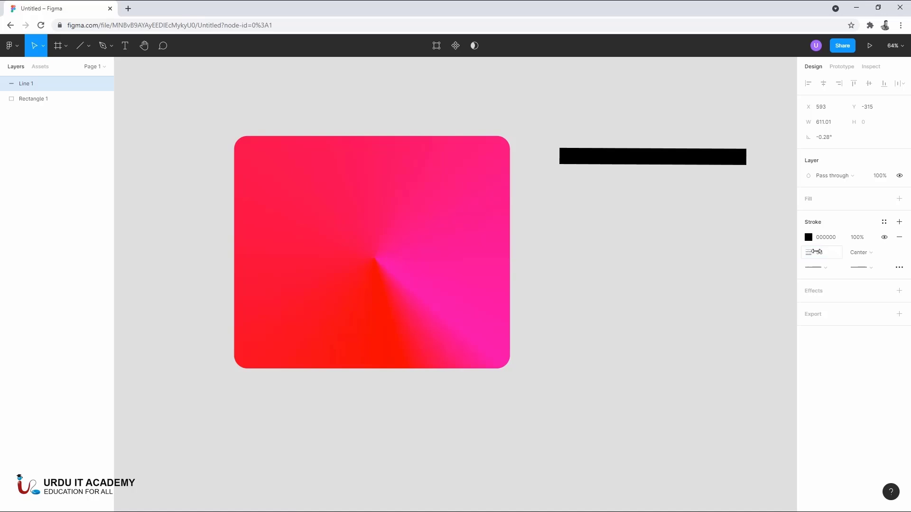
pyautogui.click(861, 253)
pyautogui.click(876, 263)
pyautogui.click(861, 252)
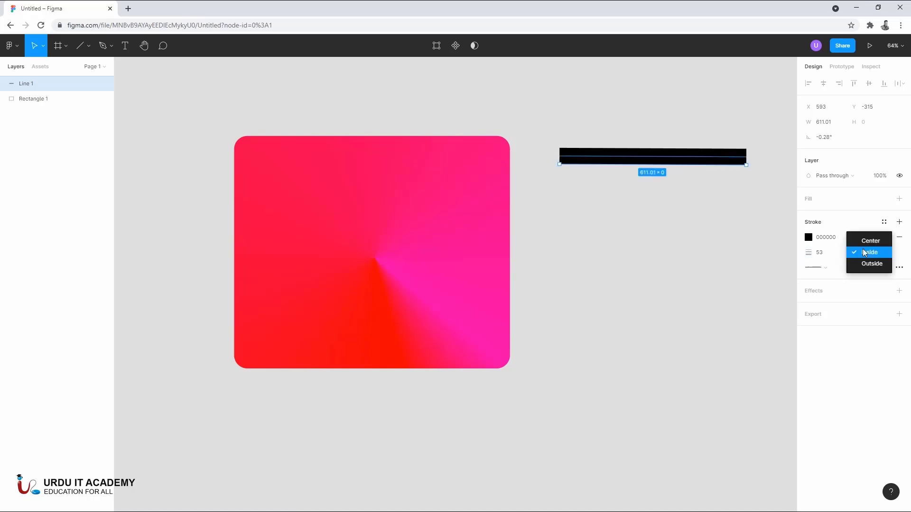
pyautogui.click(874, 264)
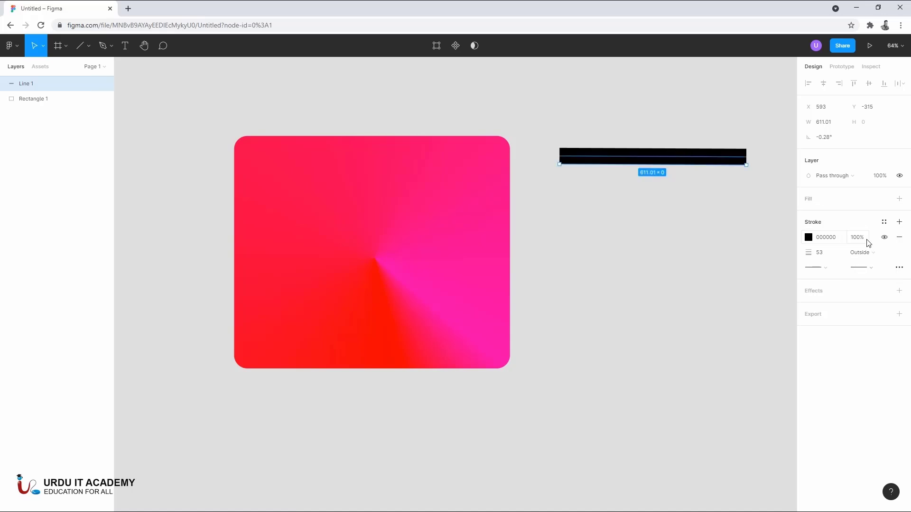
# - Give the line a Line arrow start point and a Diamond arrow end point
pyautogui.click(826, 270)
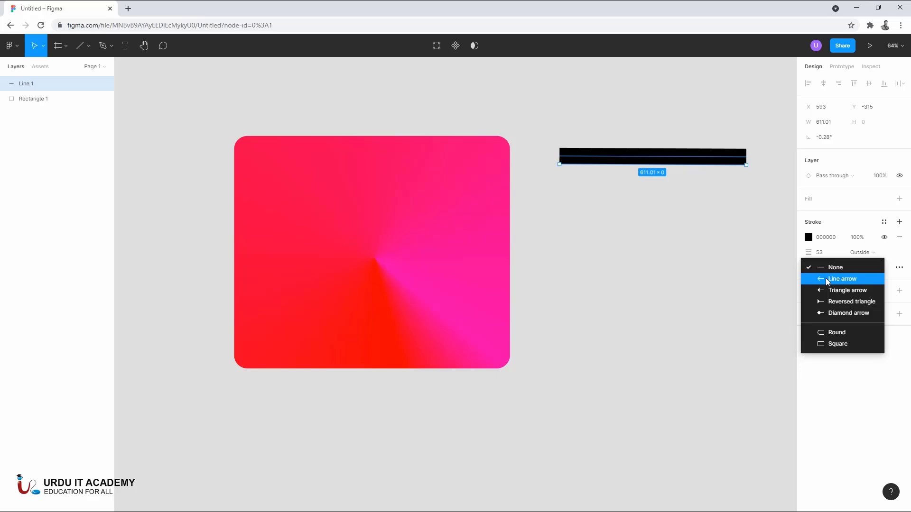
pyautogui.click(827, 279)
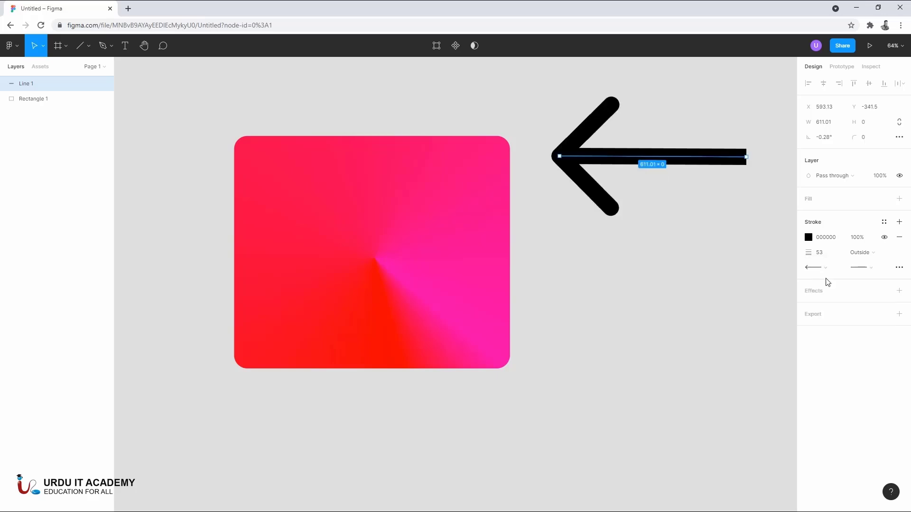
pyautogui.click(874, 269)
pyautogui.click(840, 313)
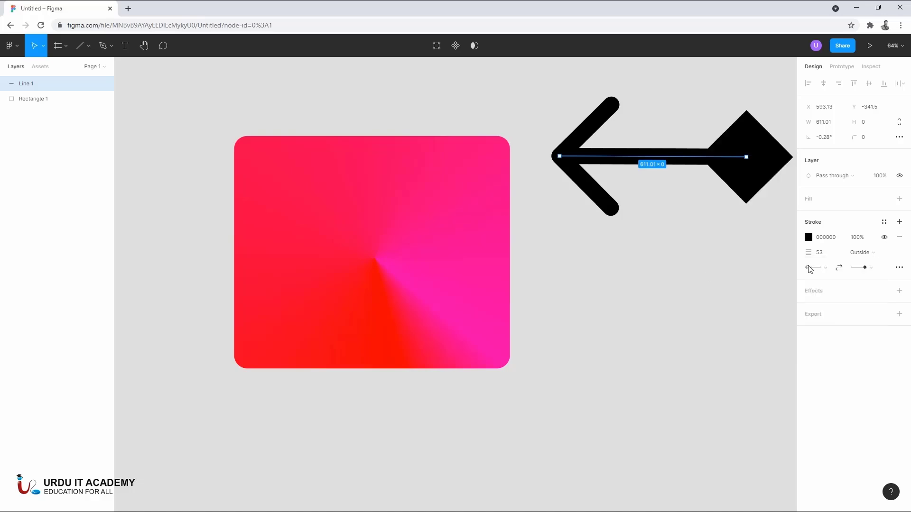
# - Set the line's start point to None and switch it to a Triangle arrow
pyautogui.click(825, 268)
pyautogui.click(830, 257)
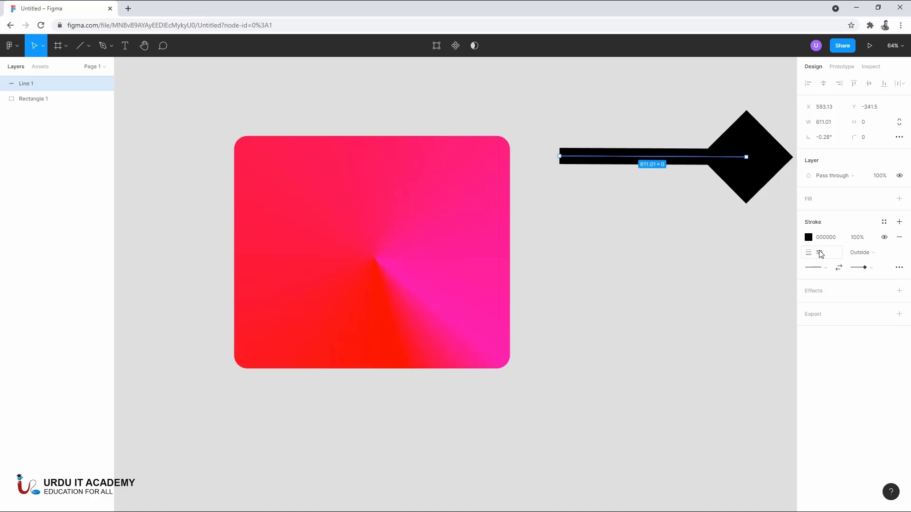
pyautogui.click(826, 268)
pyautogui.click(816, 290)
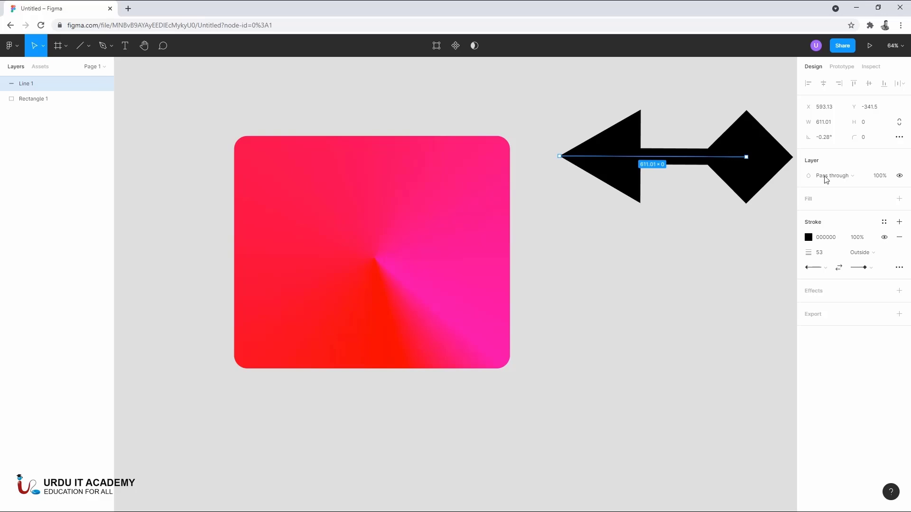
# - Set both the start point and the end point of the line to Round and deselect it
pyautogui.click(825, 267)
pyautogui.click(825, 309)
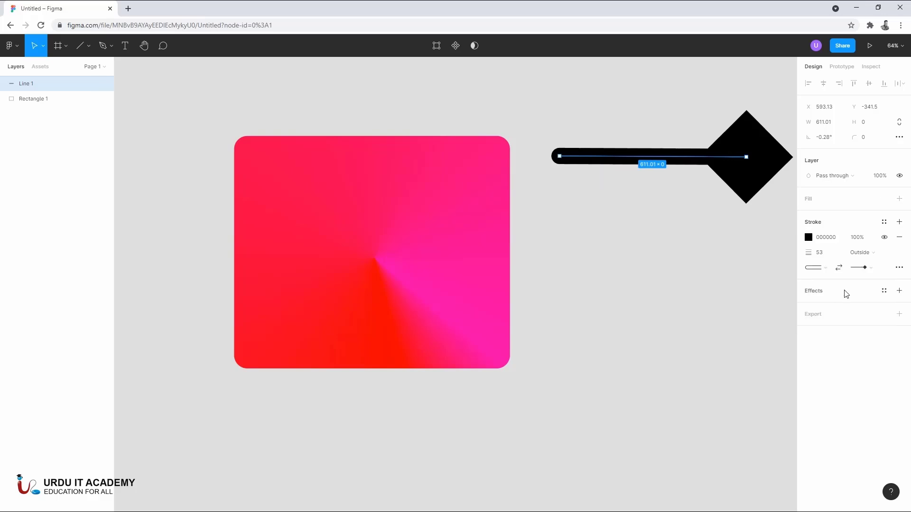
pyautogui.click(849, 267)
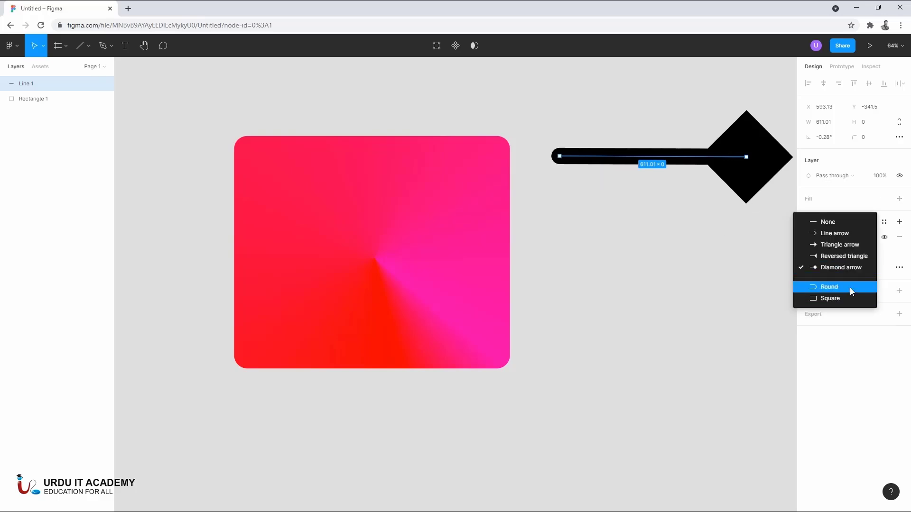
pyautogui.click(850, 286)
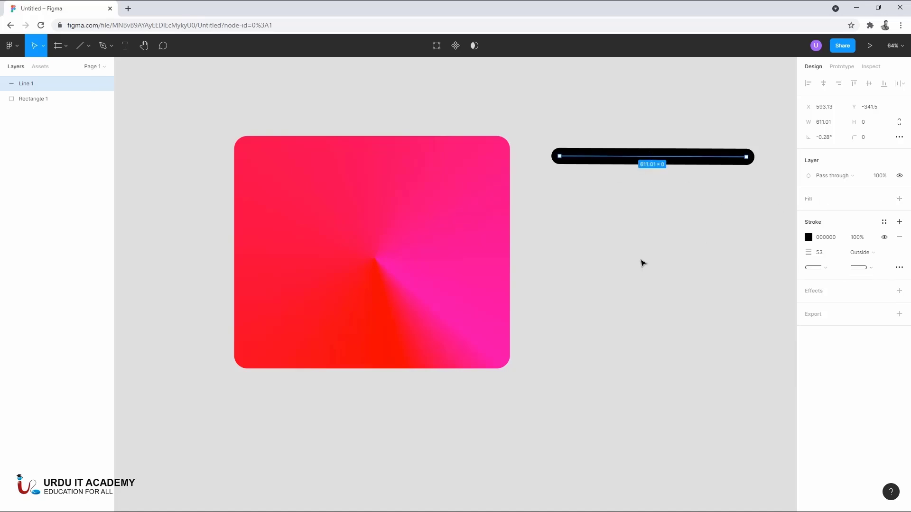
pyautogui.click(660, 267)
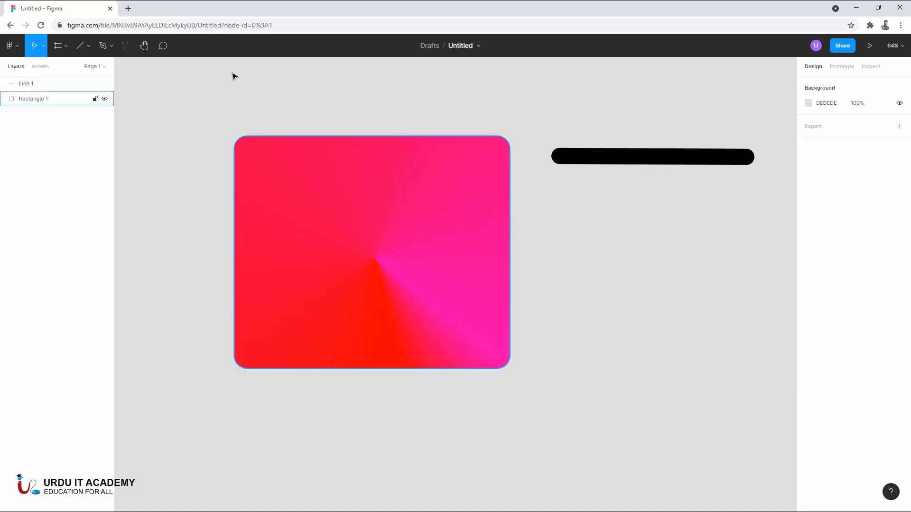
# - Draw an arrow about 596 long below the thick line, set its end point to None and deselect it
pyautogui.click(87, 50)
pyautogui.click(79, 95)
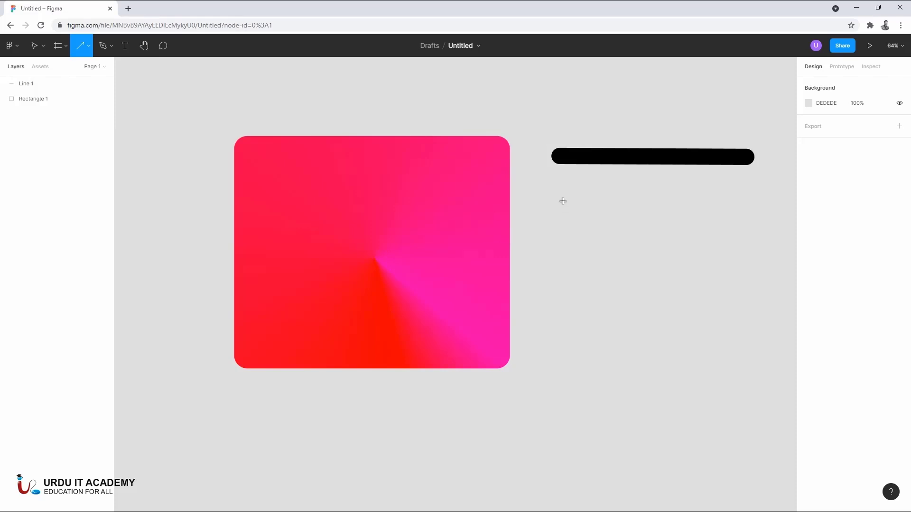
pyautogui.moveTo(559, 206); pyautogui.dragTo(741, 208)
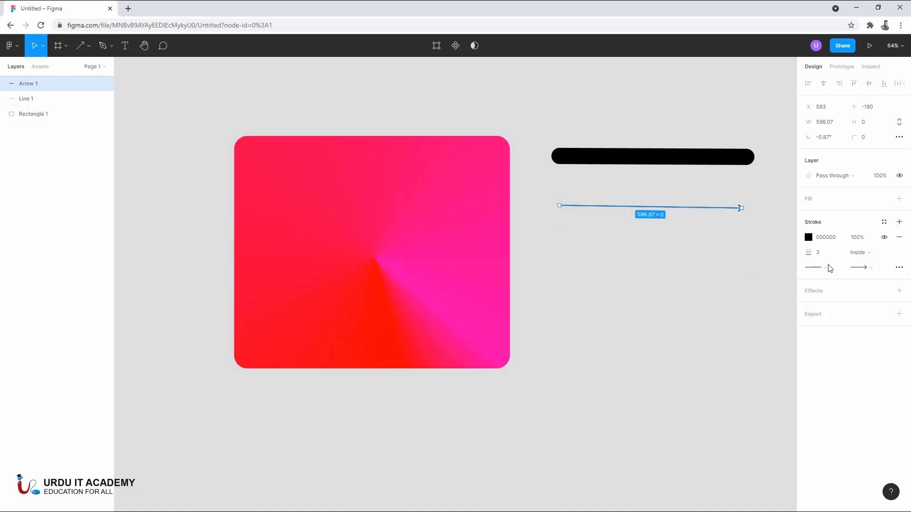
pyautogui.click(862, 268)
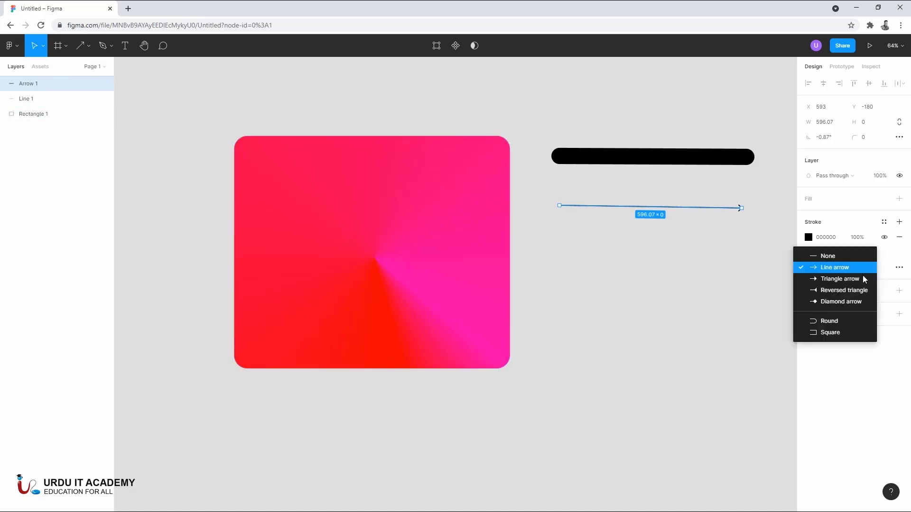
pyautogui.click(826, 256)
pyautogui.click(653, 239)
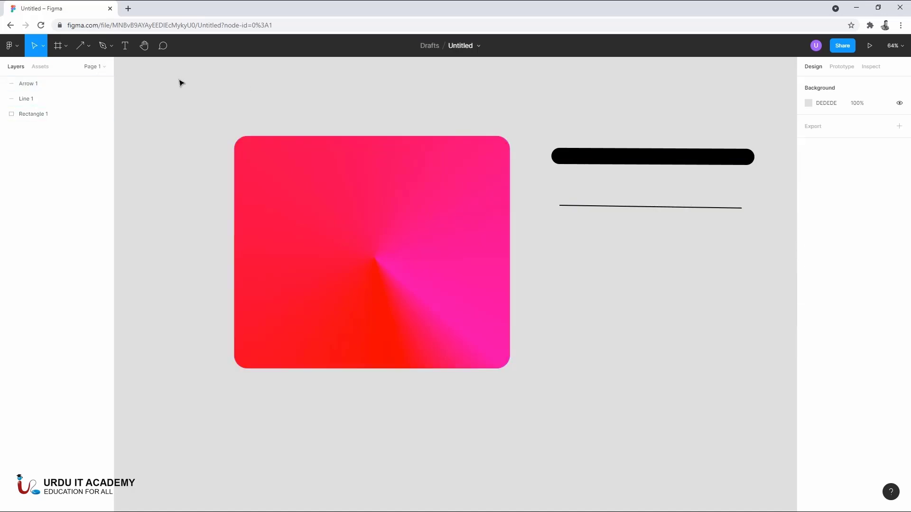
# - Draw an ellipse, move it below the thin line and resize it to about 477 × 374
pyautogui.click(81, 45)
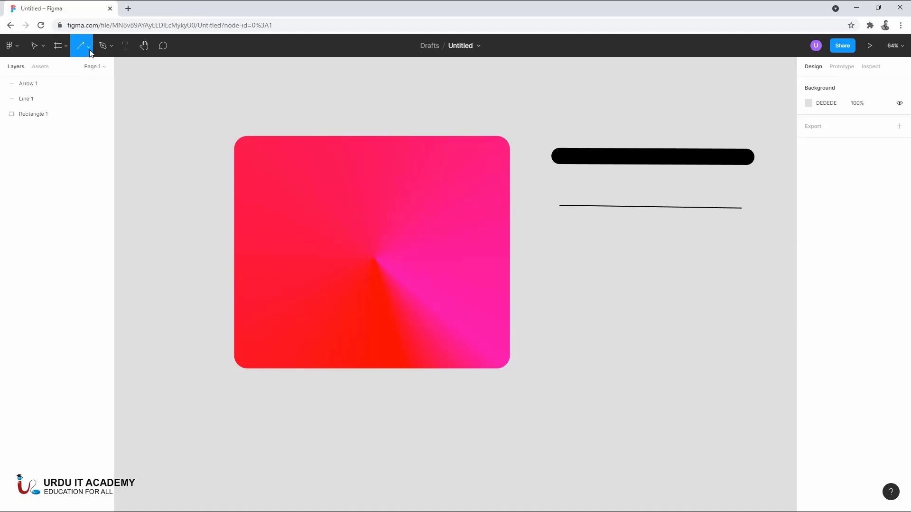
pyautogui.click(89, 45)
pyautogui.click(85, 104)
pyautogui.moveTo(412, 252)
pyautogui.mouseDown()
pyautogui.moveTo(598, 423)
pyautogui.moveTo(599, 371)
pyautogui.mouseUp()
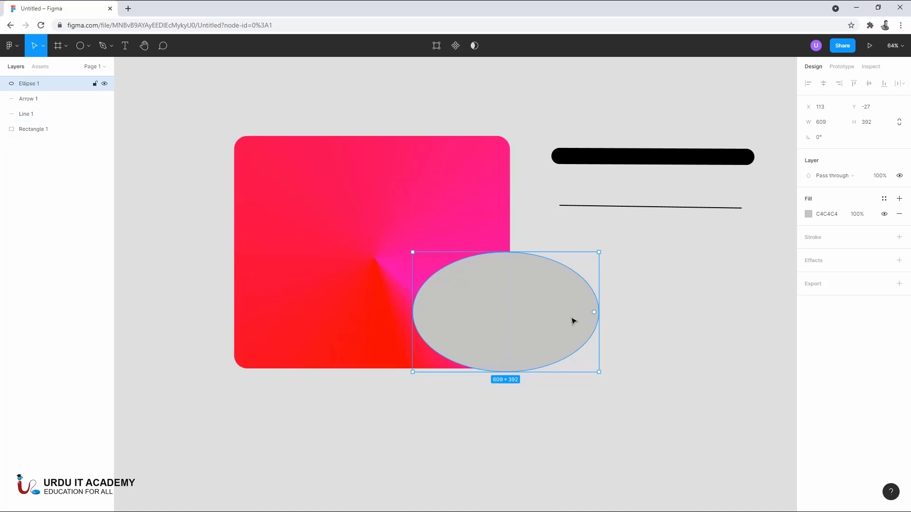
pyautogui.moveTo(574, 319); pyautogui.dragTo(669, 290)
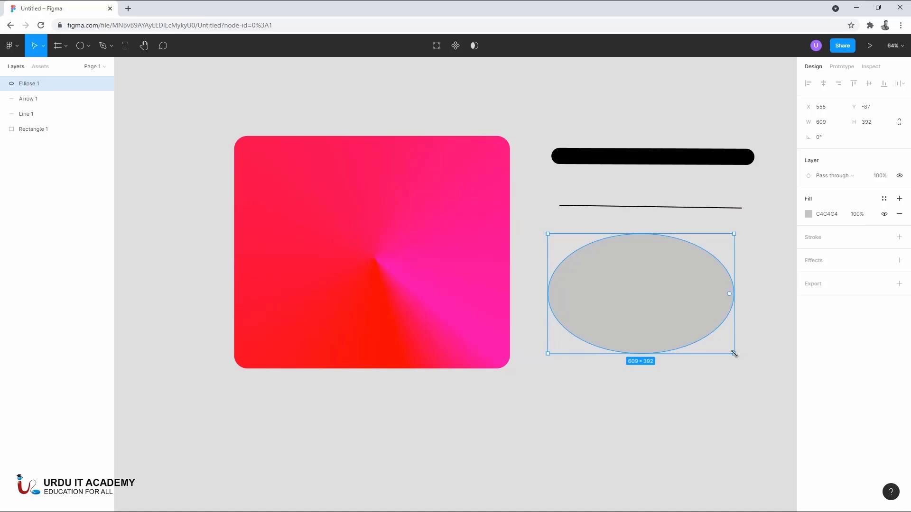
pyautogui.moveTo(734, 353); pyautogui.dragTo(693, 348)
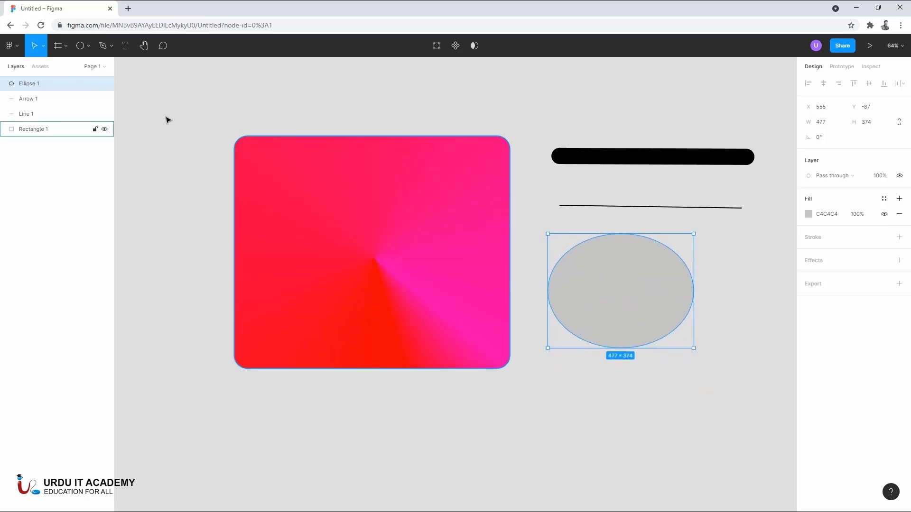
# - Draw a perfect circle about 498 × 498 overlapping the lower edge of the gradient rectangle
pyautogui.click(81, 46)
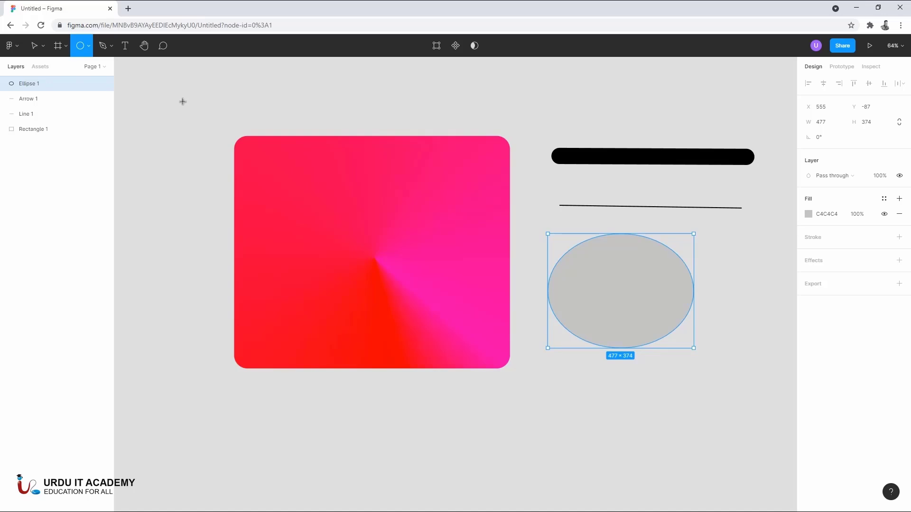
pyautogui.scroll(-3, 515, 260)
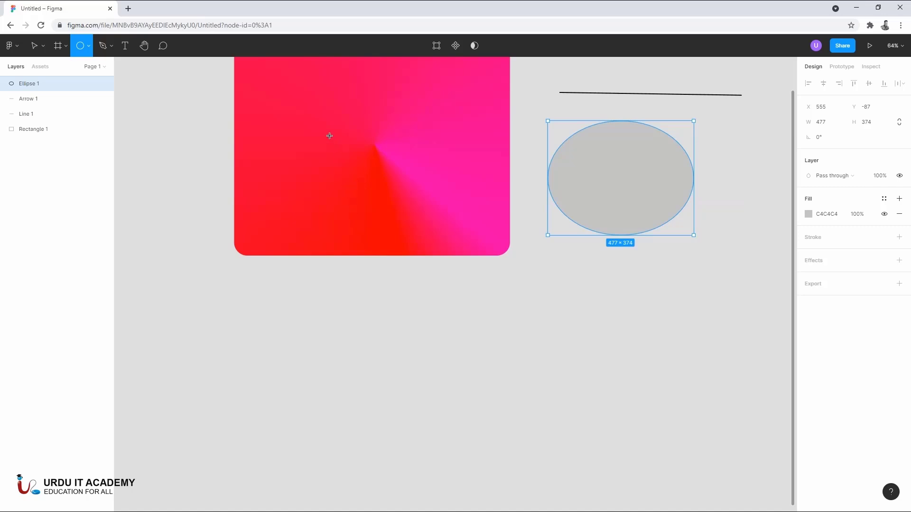
pyautogui.moveTo(330, 139); pyautogui.dragTo(523, 293)
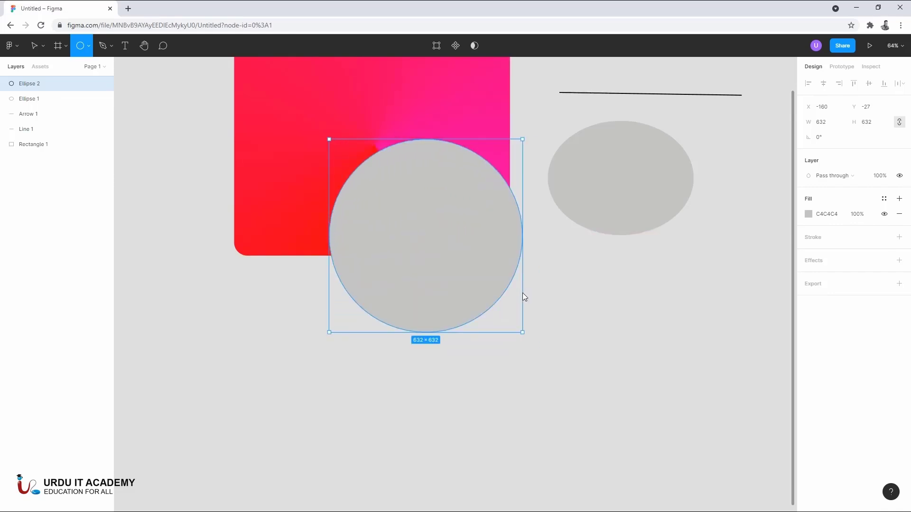
pyautogui.moveTo(522, 294); pyautogui.dragTo(482, 258)
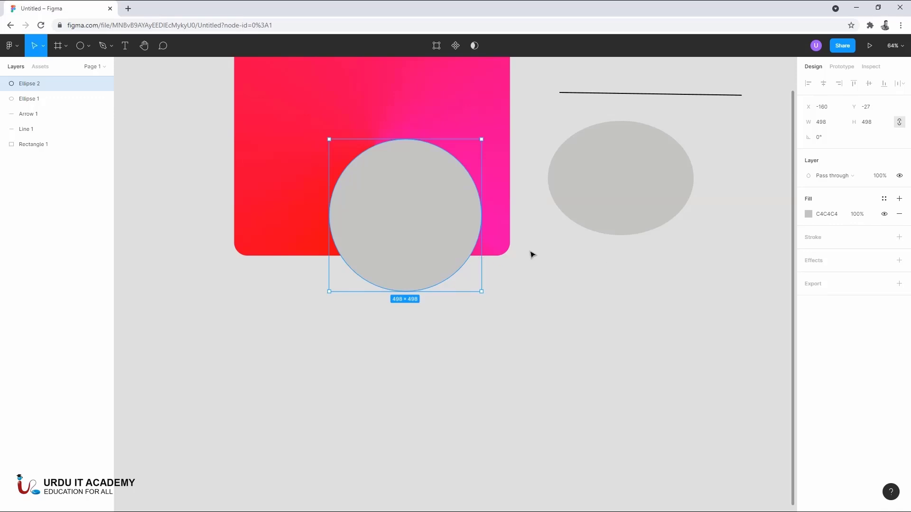
pyautogui.click(574, 257)
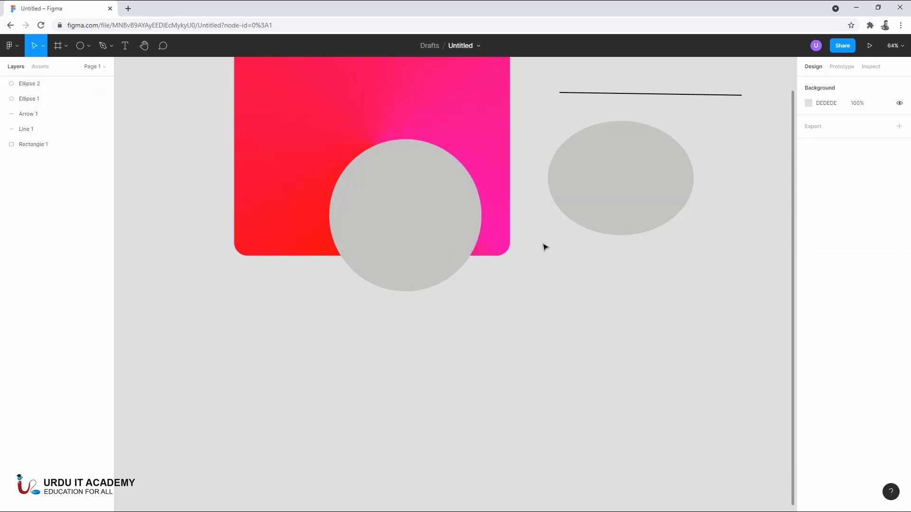
# - Draw another ellipse about 467 × 408 below the first ellipse and deselect it
pyautogui.click(80, 45)
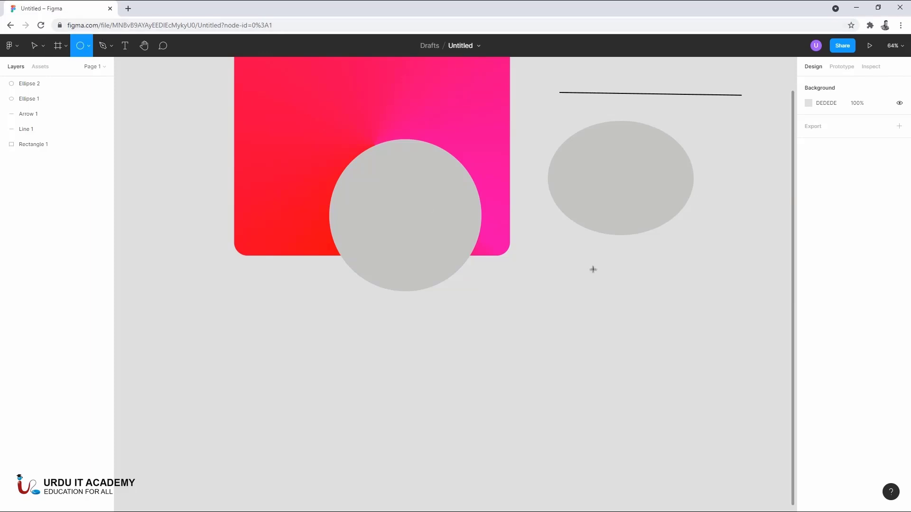
pyautogui.moveTo(566, 263)
pyautogui.mouseDown()
pyautogui.moveTo(684, 390)
pyautogui.moveTo(706, 387)
pyautogui.moveTo(706, 396)
pyautogui.moveTo(708, 387)
pyautogui.mouseUp()
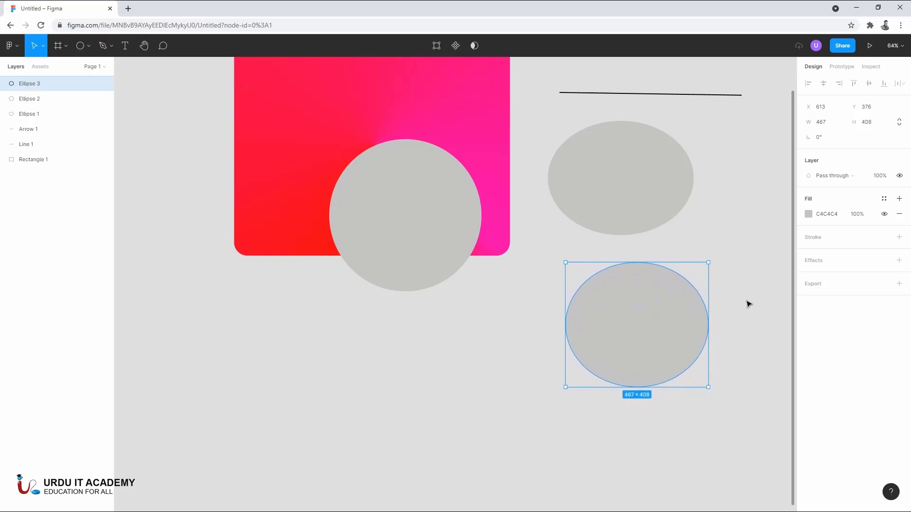
pyautogui.click(340, 392)
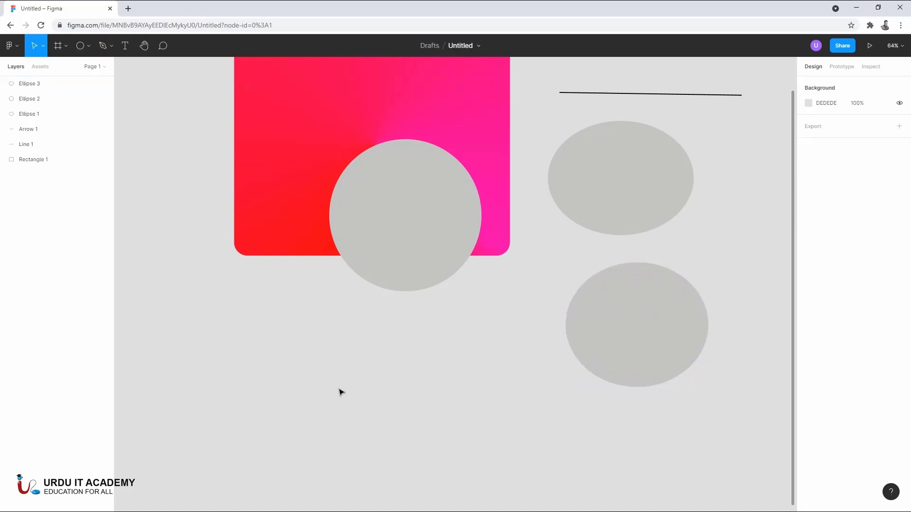
# - Draw a triangle about 591 × 467 to the left of the gradient rectangle with the Polygon tool
pyautogui.scroll(-5, 634, 258)
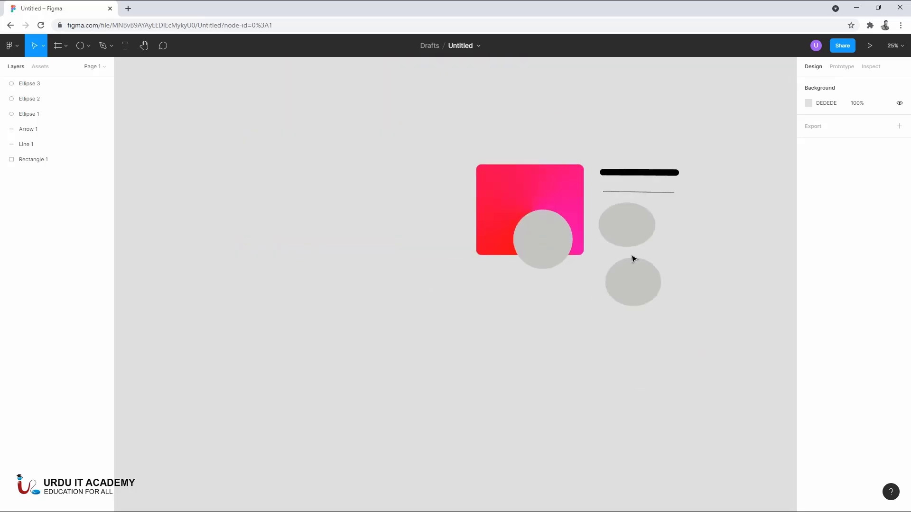
pyautogui.scroll(3, 634, 258)
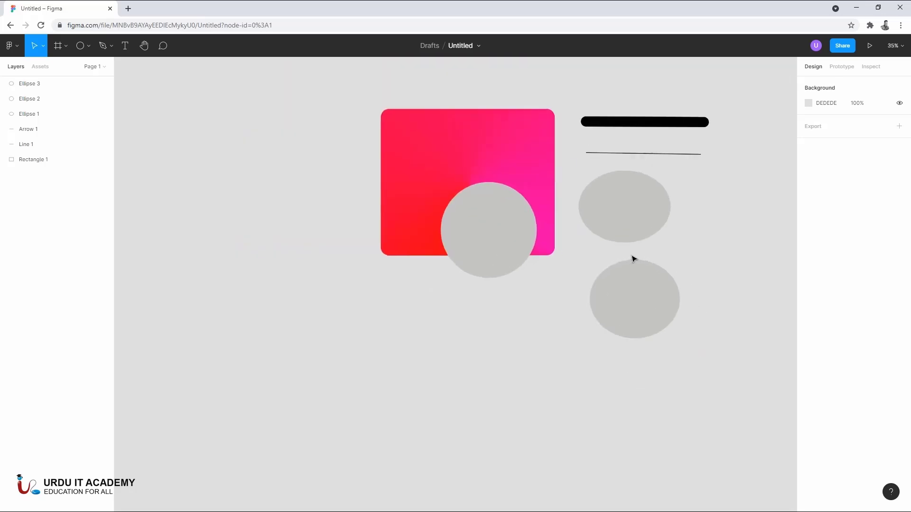
pyautogui.click(90, 50)
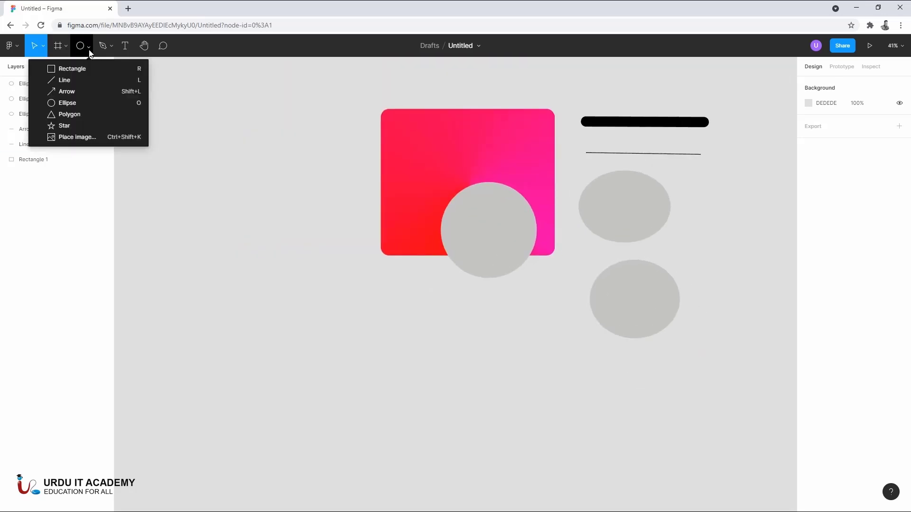
pyautogui.click(96, 114)
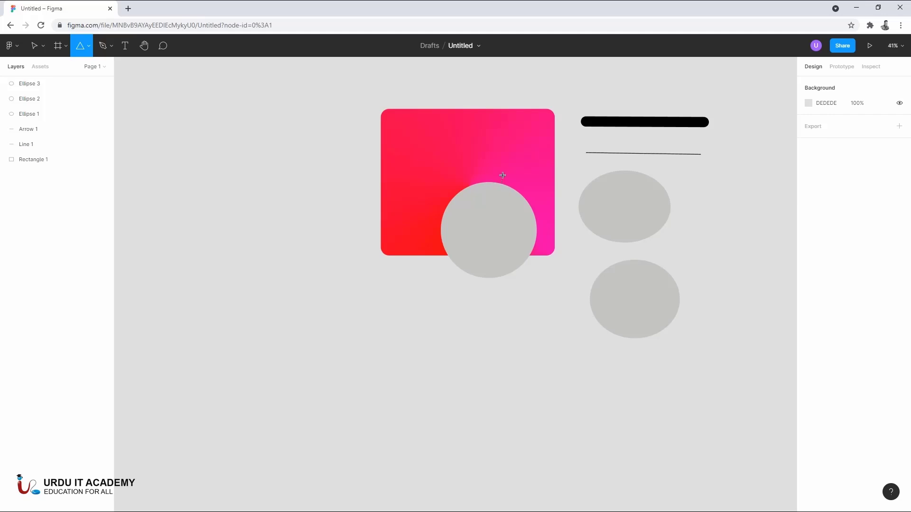
pyautogui.moveTo(245, 166); pyautogui.dragTo(359, 256)
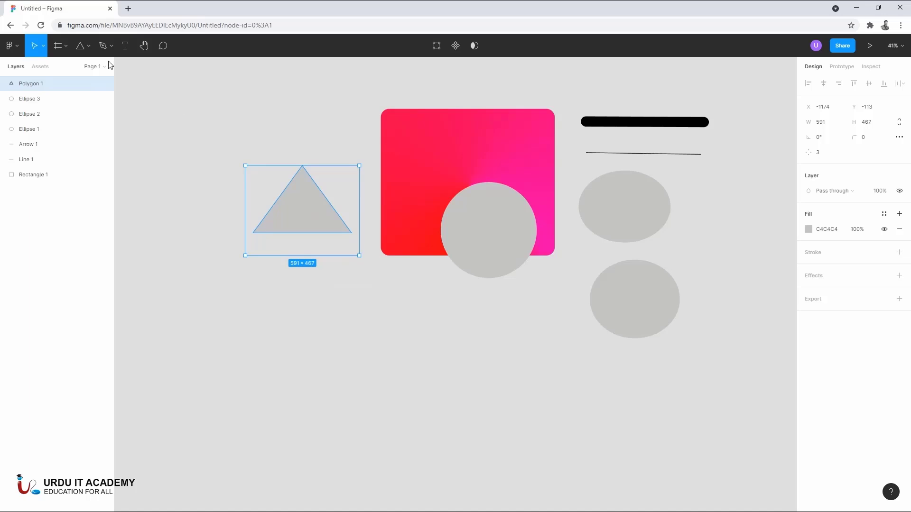
# - Draw a five-pointed star about 394 × 418 and move it below the gradient rectangle's lower-left corner
pyautogui.click(93, 47)
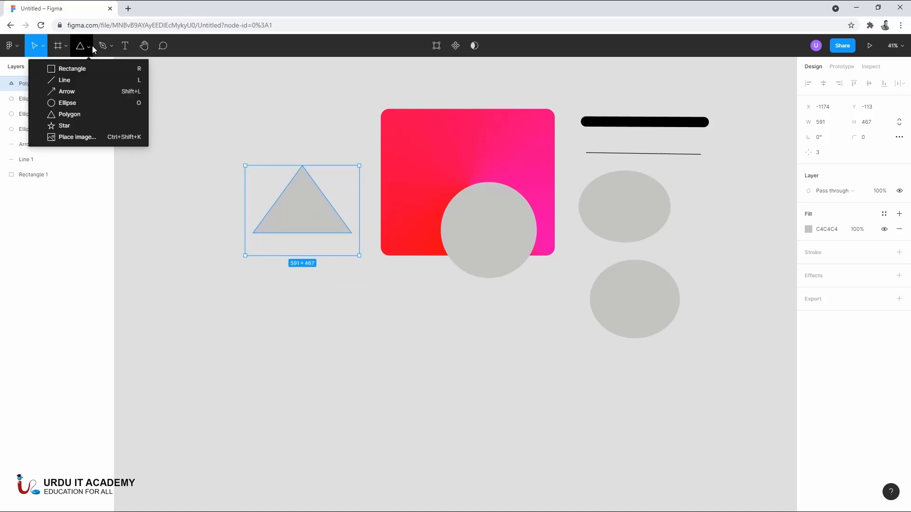
pyautogui.click(64, 126)
pyautogui.moveTo(154, 96); pyautogui.dragTo(232, 180)
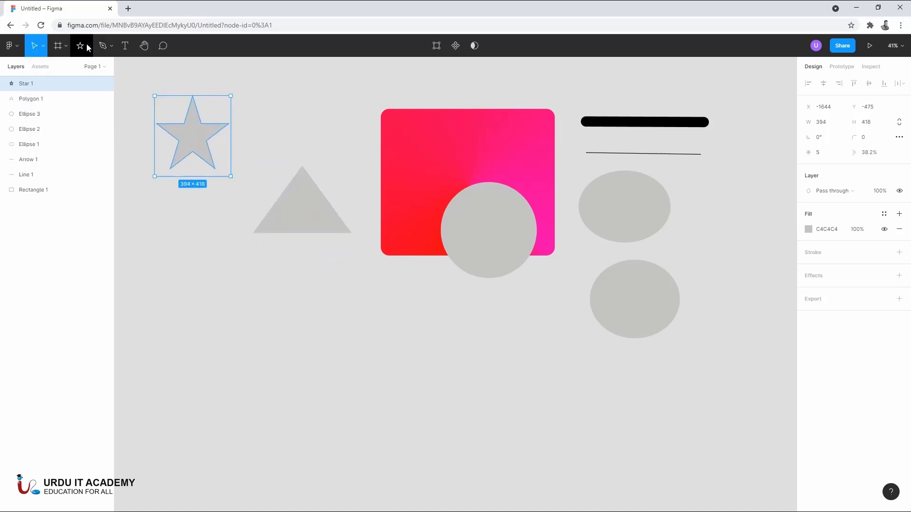
pyautogui.click(88, 47)
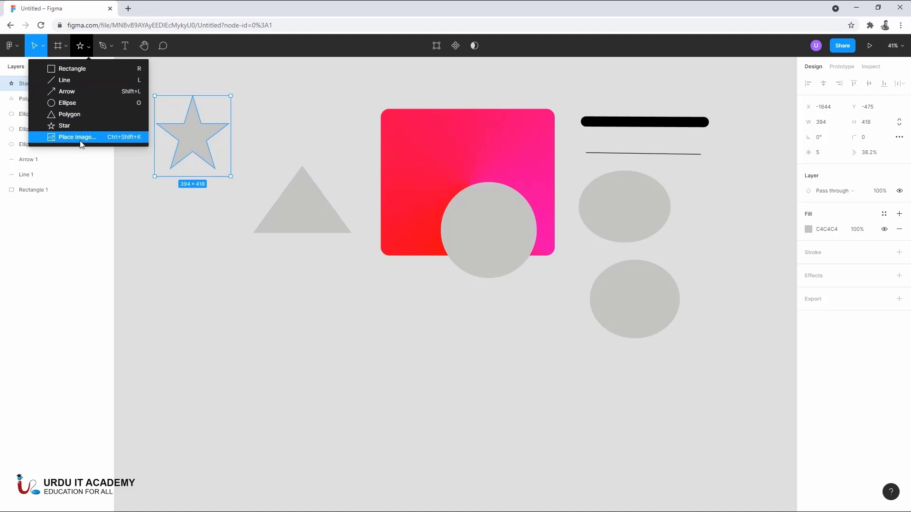
pyautogui.click(285, 111)
pyautogui.moveTo(209, 132); pyautogui.dragTo(382, 315)
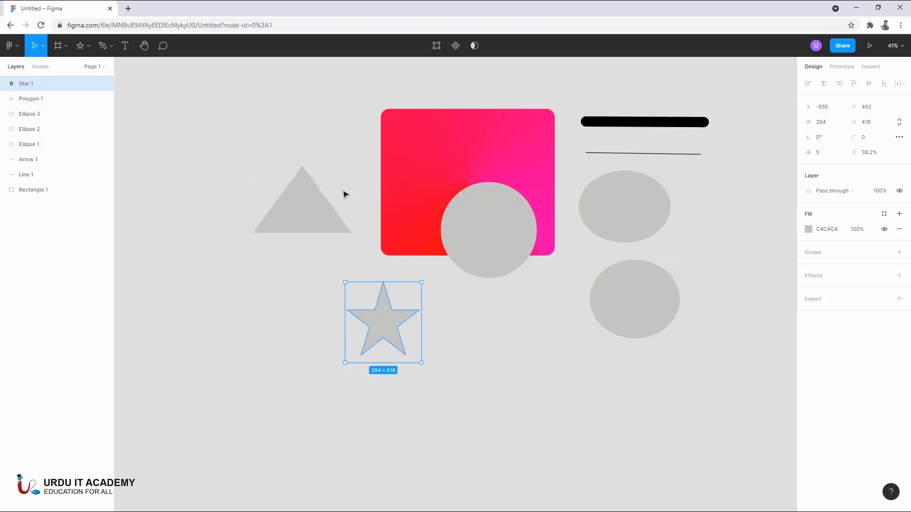
# - Raise the triangle's side count to 4 to turn it into a diamond
pyautogui.click(307, 216)
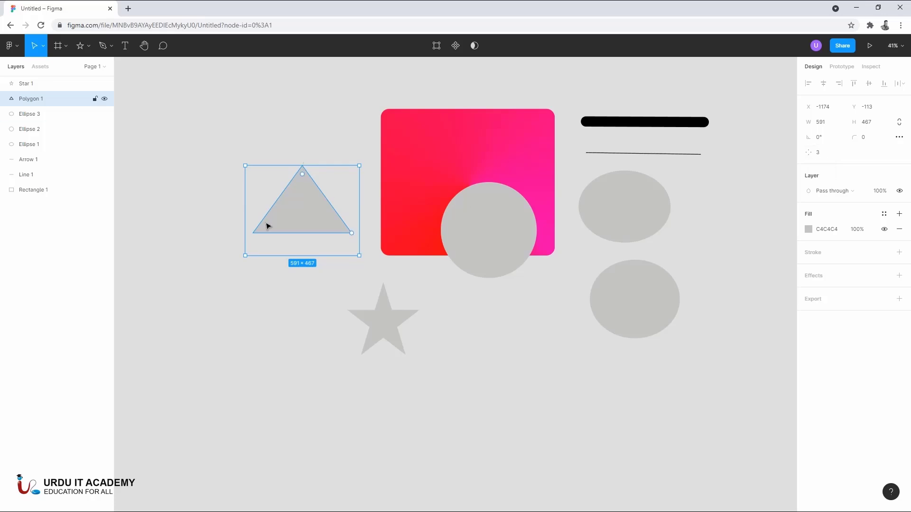
pyautogui.moveTo(809, 153); pyautogui.dragTo(835, 153)
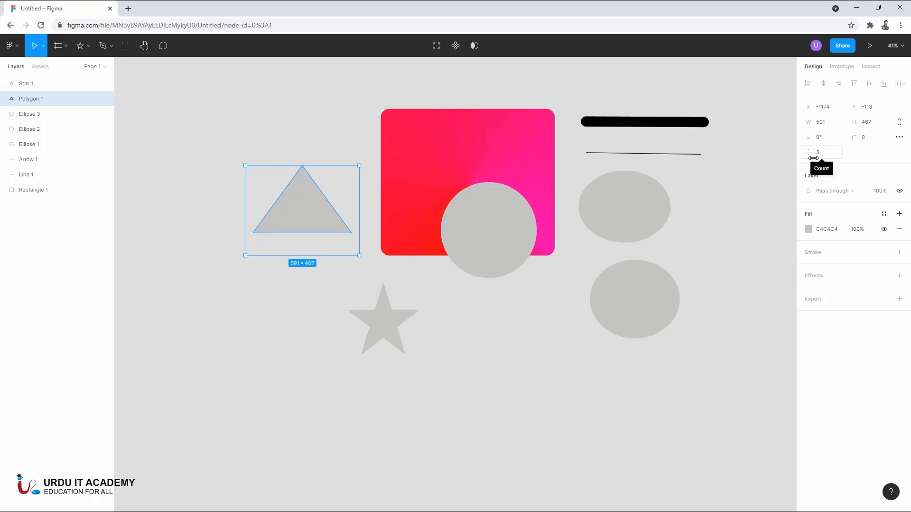
pyautogui.moveTo(813, 153); pyautogui.dragTo(825, 154)
# - Set the star's point count to 7, its ratio to 47.4% and its corner radius to 12
pyautogui.click(388, 331)
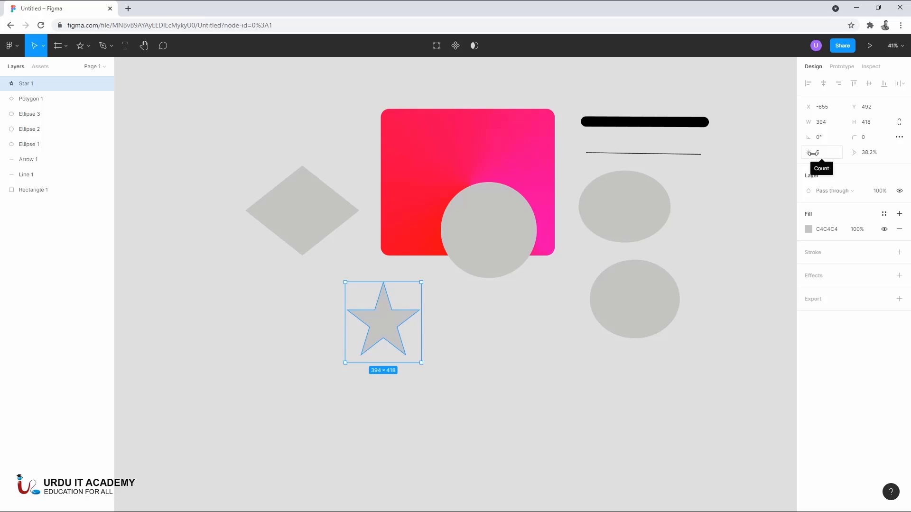
pyautogui.moveTo(811, 153); pyautogui.dragTo(901, 167)
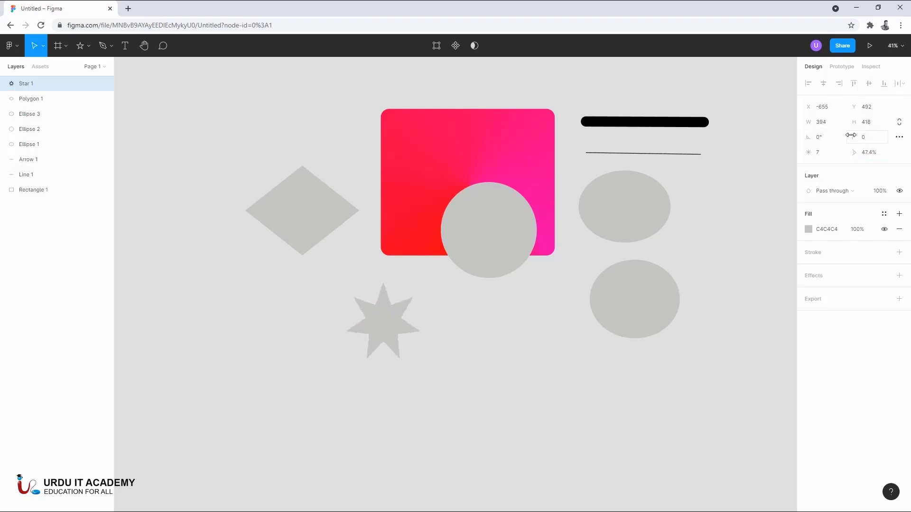
pyautogui.moveTo(850, 135); pyautogui.dragTo(78, 142)
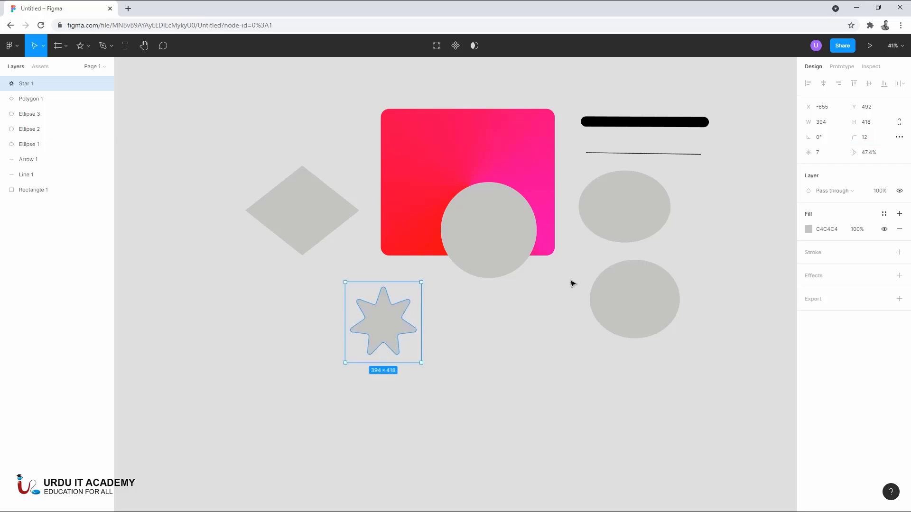
pyautogui.click(488, 349)
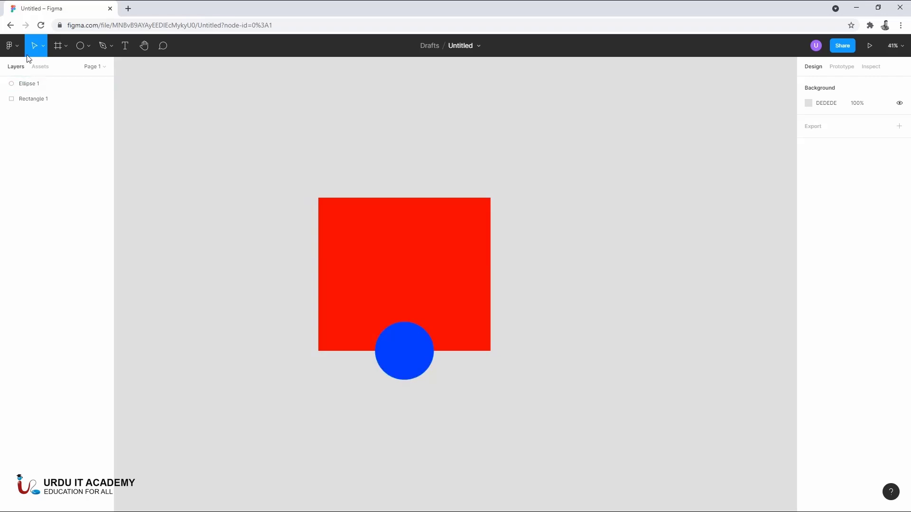
# - Delete the red rectangle and the blue circle to clear the canvas
pyautogui.click(112, 48)
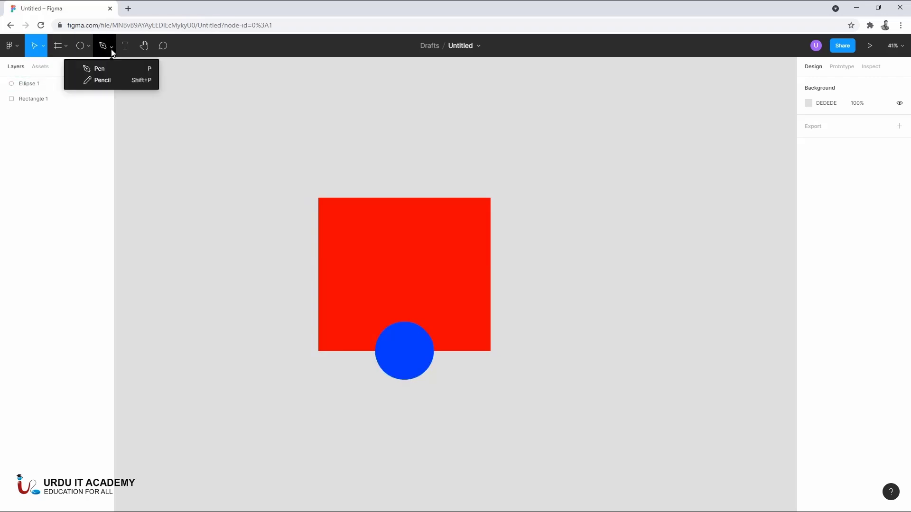
pyautogui.moveTo(287, 183); pyautogui.dragTo(556, 400)
pyautogui.press('Delete')
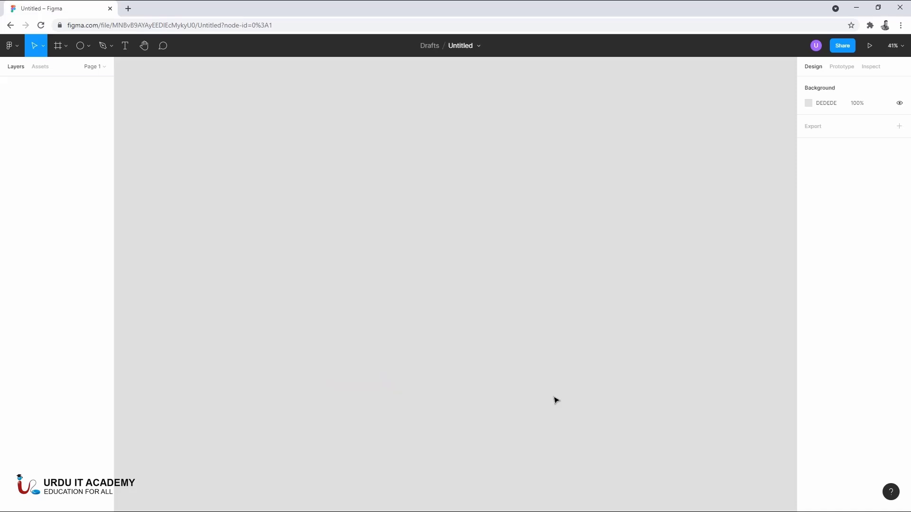
# - Draw the first curved segment of a new path with the Pen tool, pulling out handles at its second point
pyautogui.click(102, 53)
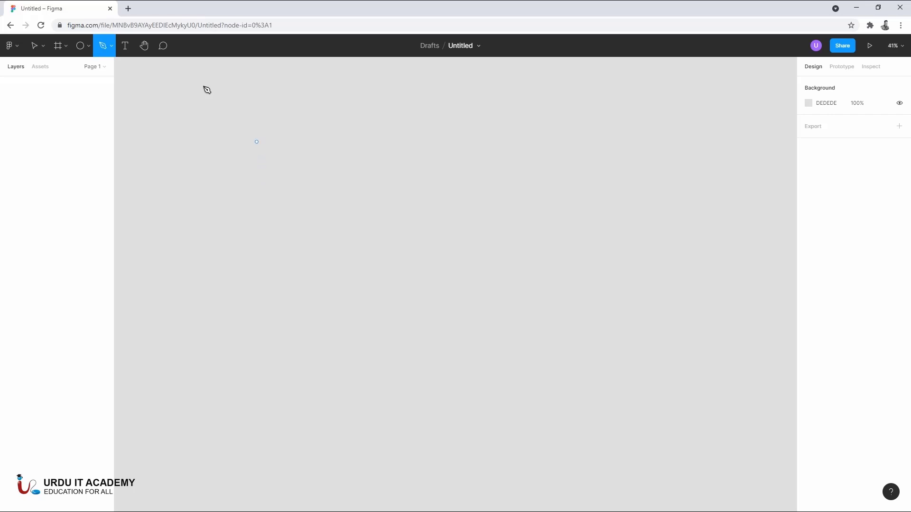
pyautogui.click(250, 204)
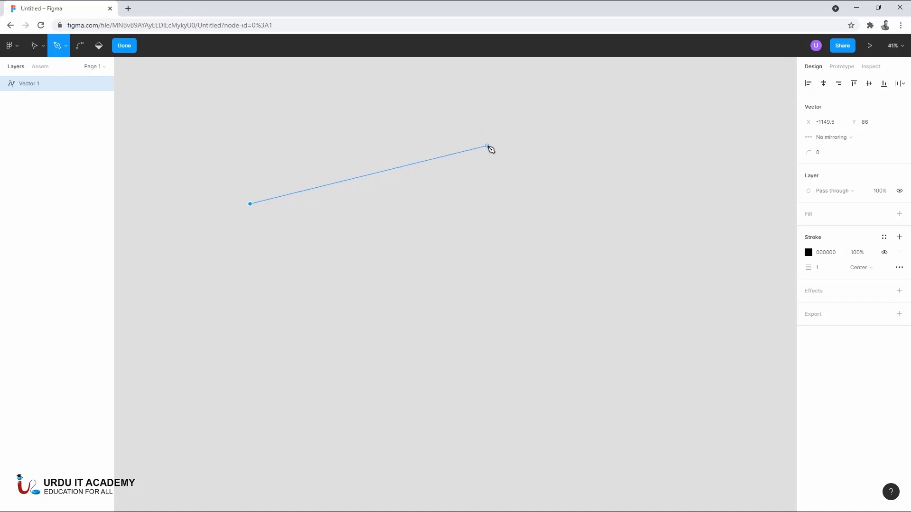
pyautogui.click(488, 147)
pyautogui.moveTo(491, 148); pyautogui.dragTo(590, 165)
pyautogui.click(587, 161)
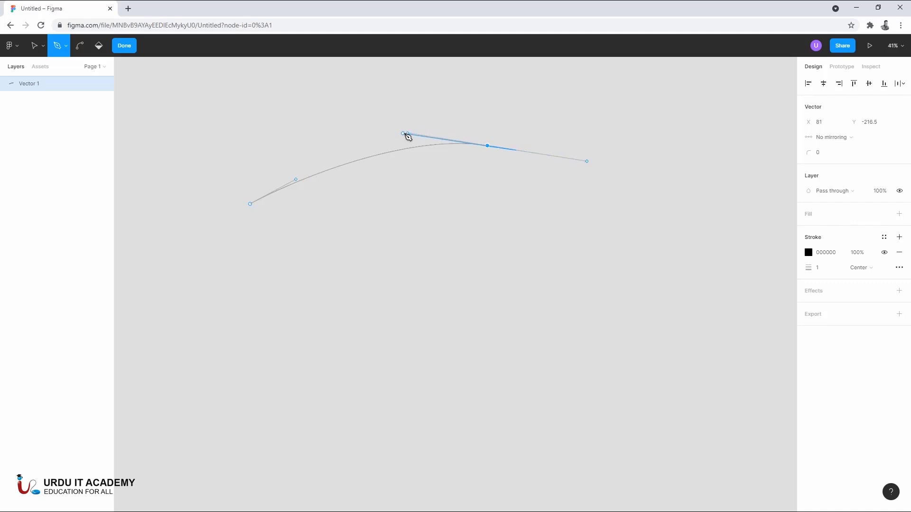
# - Reshape the segment into an S-curve by adjusting both points' handles, and resume the path from its second point
pyautogui.moveTo(409, 137); pyautogui.dragTo(369, 279)
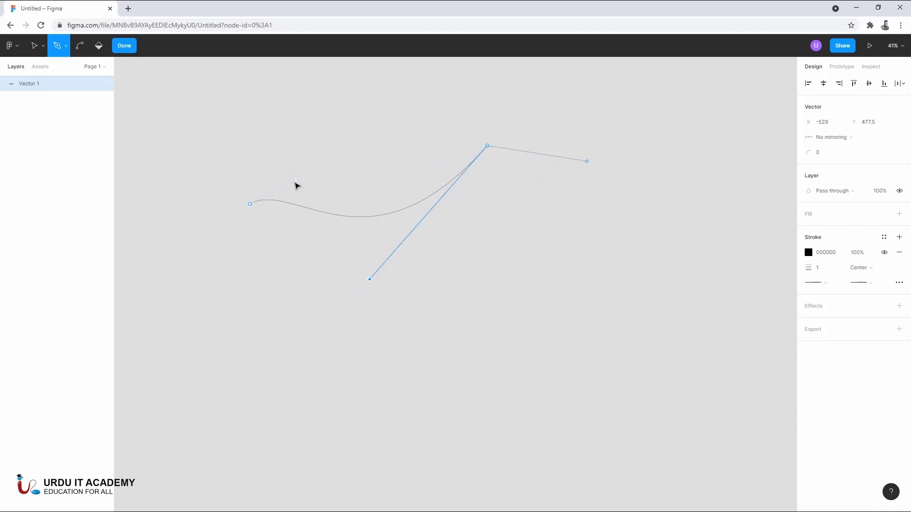
pyautogui.moveTo(296, 180); pyautogui.dragTo(364, 147)
pyautogui.click(488, 146)
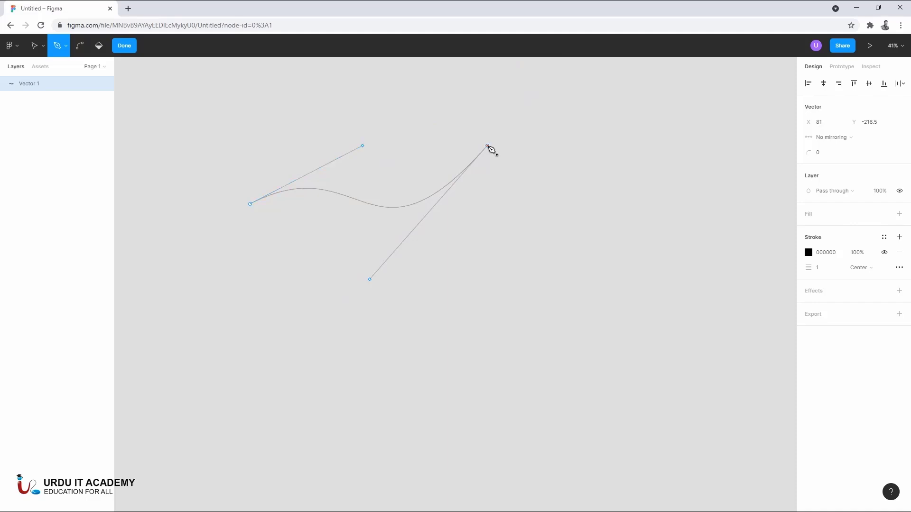
# - Extend the path with more curved segments around the lower side and close it at its starting point
pyautogui.moveTo(577, 229); pyautogui.dragTo(562, 405)
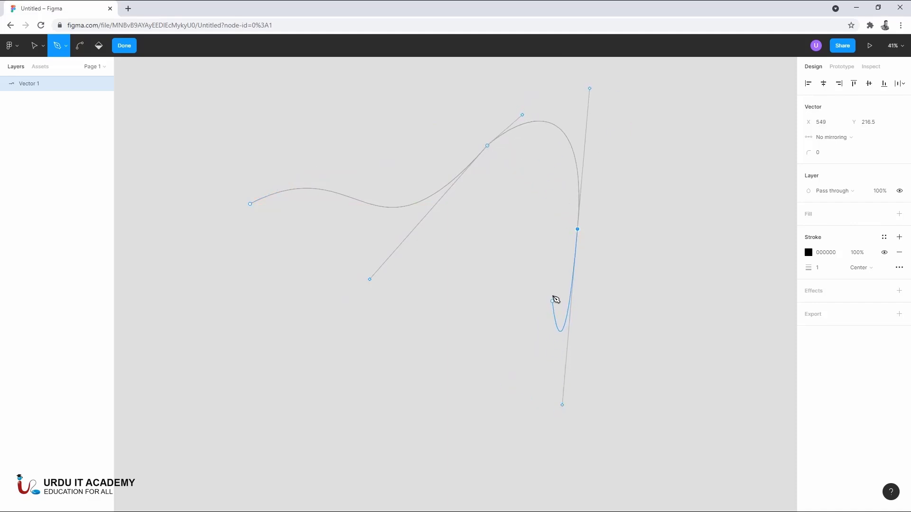
pyautogui.moveTo(472, 282); pyautogui.dragTo(328, 343)
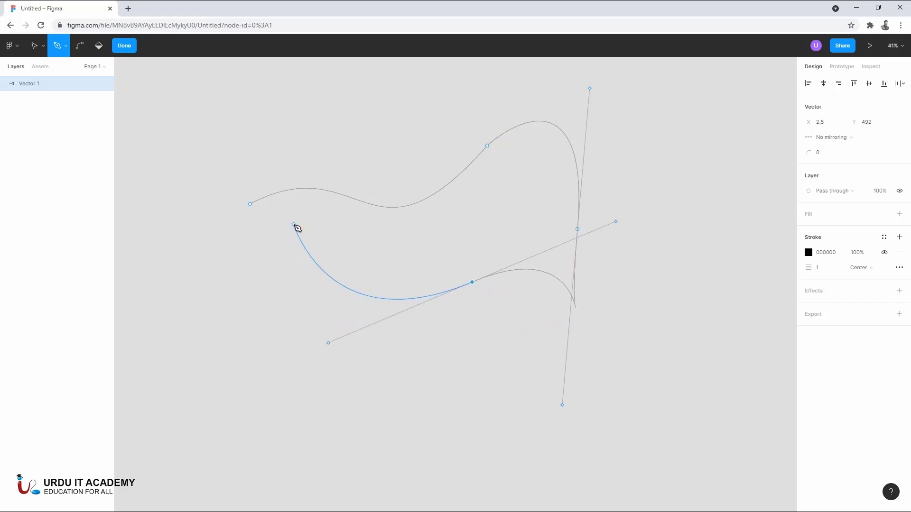
pyautogui.click(293, 225)
pyautogui.click(250, 204)
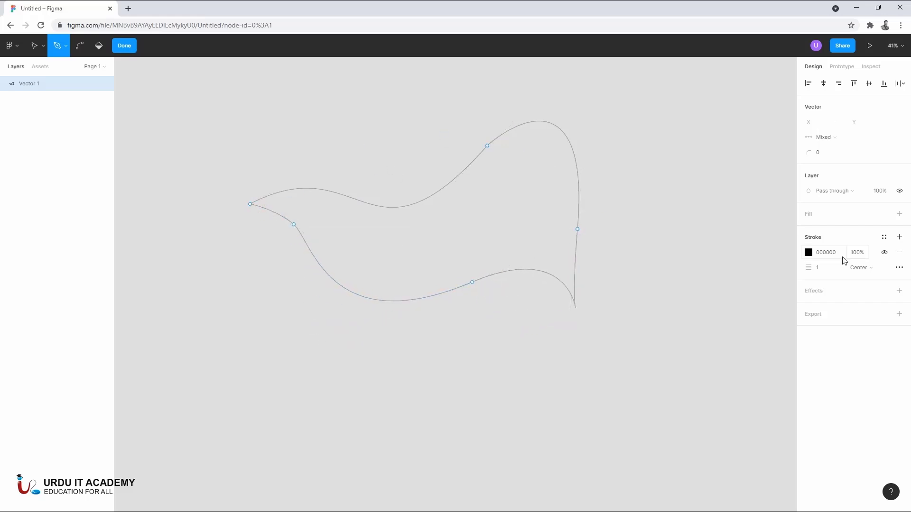
# - Add a fill to the closed vector, recolour it to AD4747 and convert it to a linear gradient
pyautogui.click(809, 253)
pyautogui.click(899, 214)
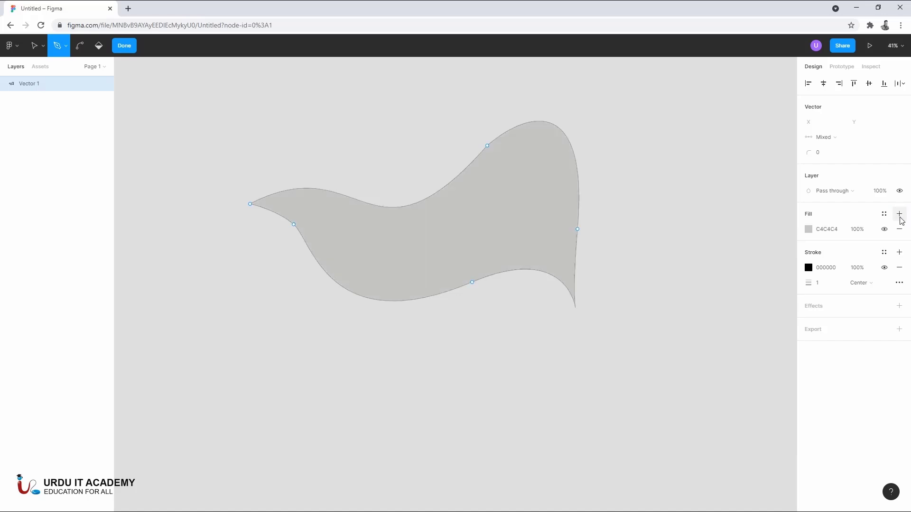
pyautogui.click(808, 229)
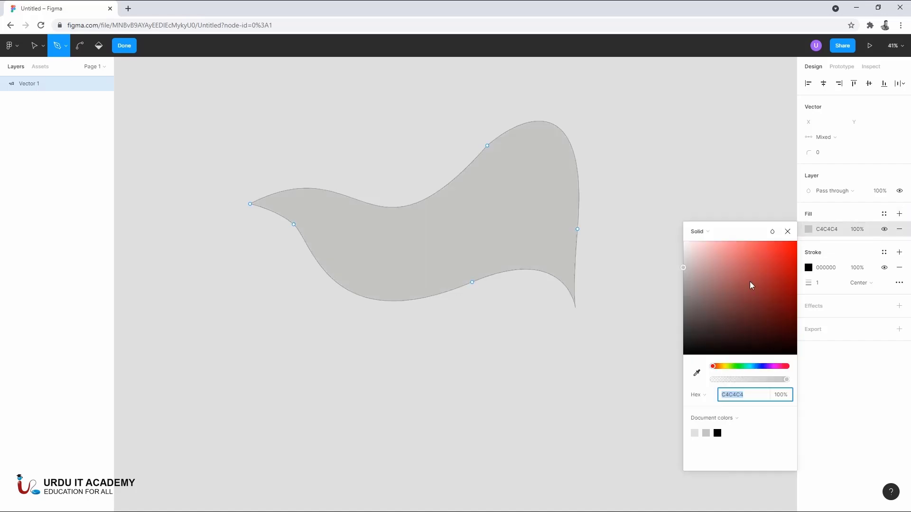
pyautogui.click(750, 283)
pyautogui.click(702, 231)
pyautogui.click(708, 243)
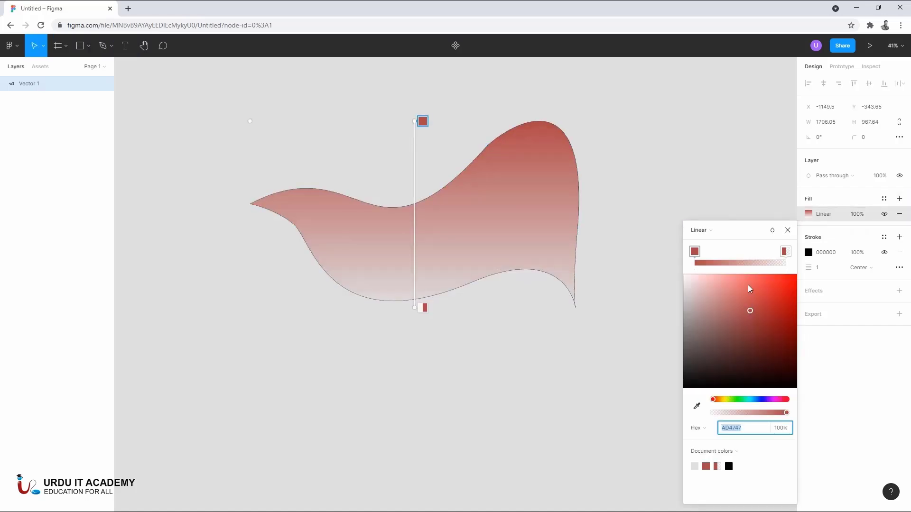
# - Make the gradient's end stop fully opaque purple and change its start stop to bright cyan 00FFF0
pyautogui.click(785, 252)
pyautogui.click(776, 413)
pyautogui.click(789, 412)
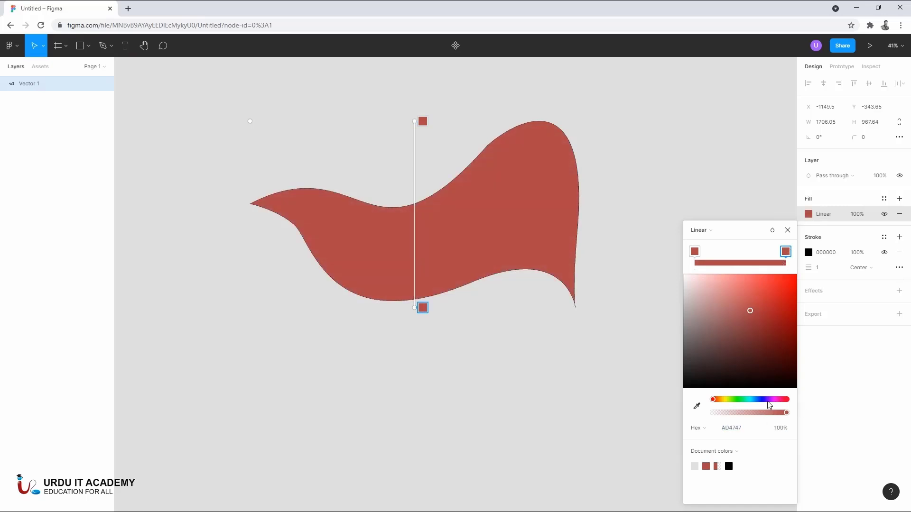
pyautogui.click(770, 399)
pyautogui.click(697, 256)
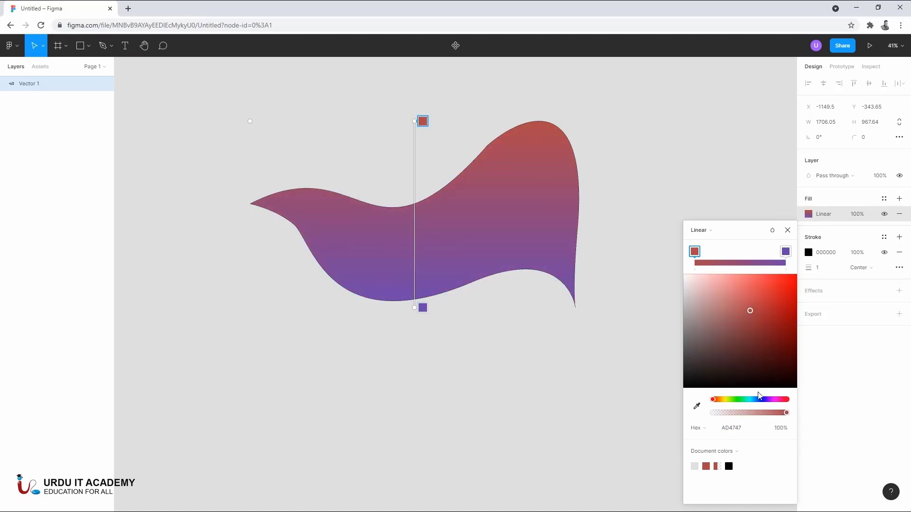
pyautogui.moveTo(759, 400); pyautogui.dragTo(750, 403)
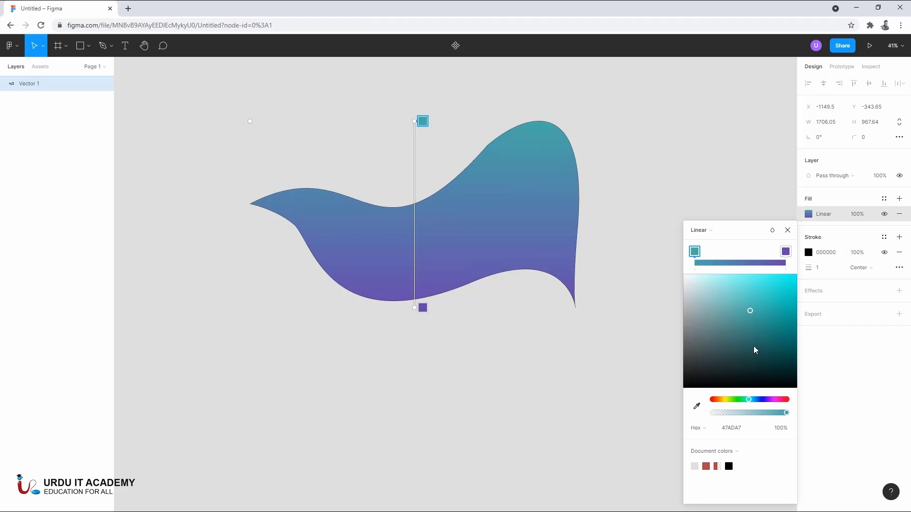
pyautogui.moveTo(755, 349); pyautogui.dragTo(815, 232)
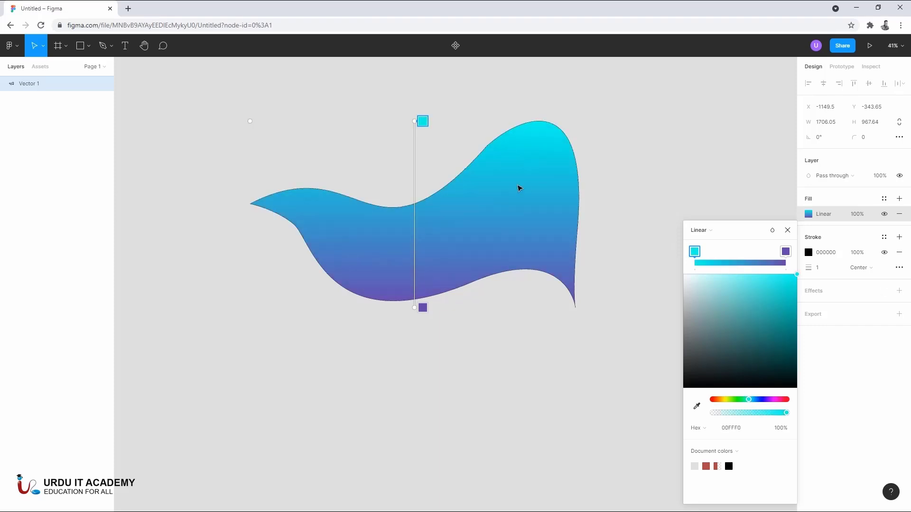
# - Remove the gradient shape's black stroke and move the shape to about X -1772, Y -376
pyautogui.click(519, 187)
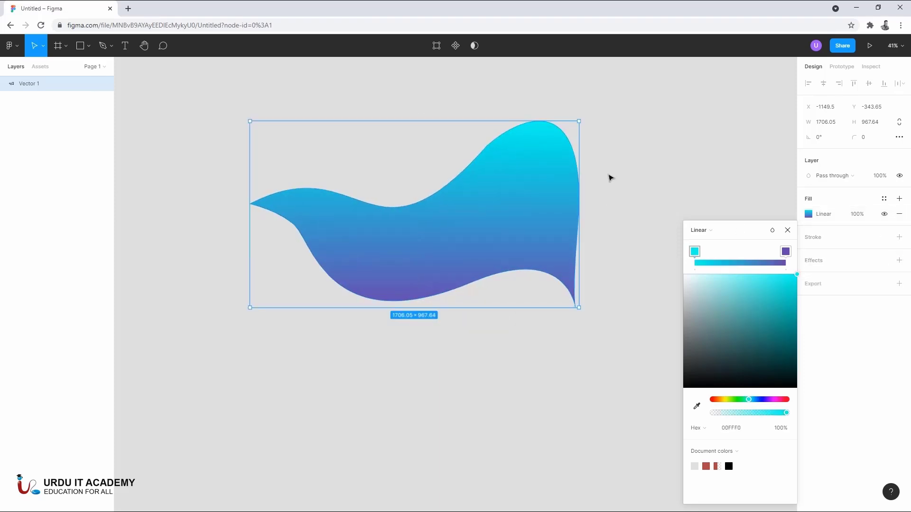
pyautogui.click(609, 179)
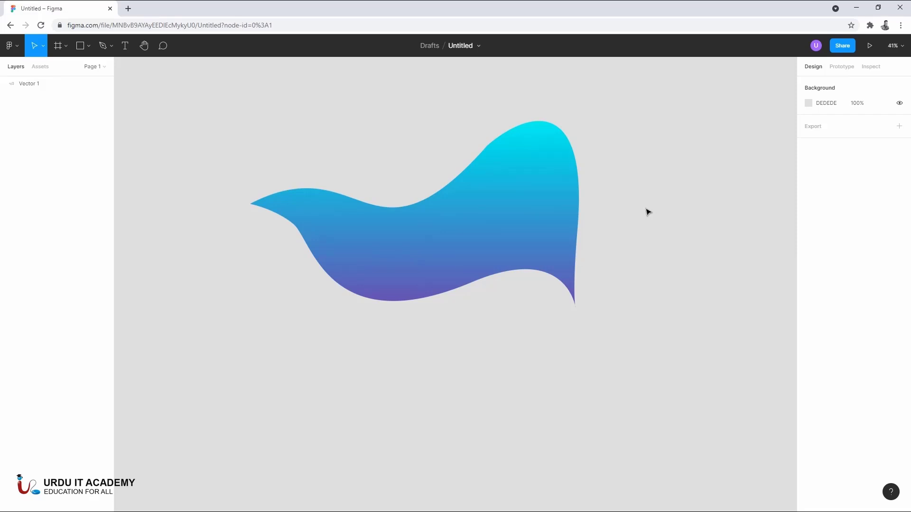
pyautogui.moveTo(472, 215); pyautogui.dragTo(351, 210)
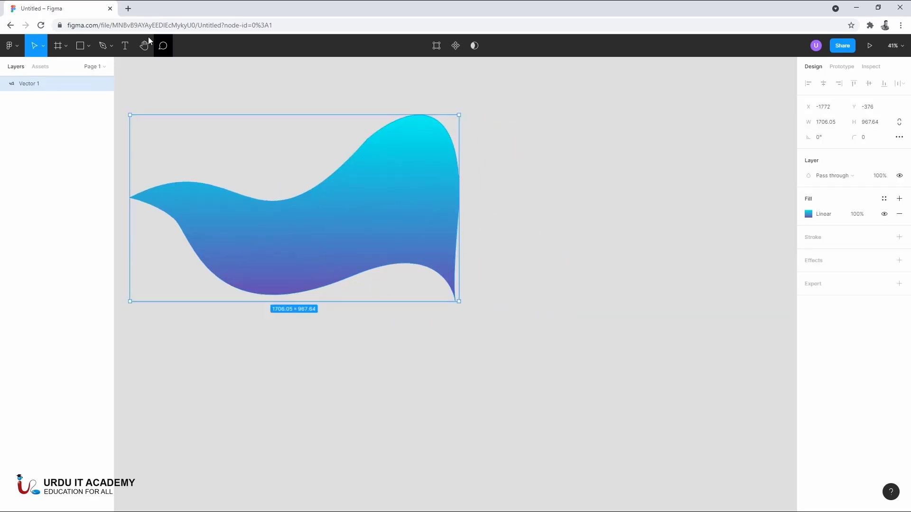
# - Draw a rectangle about 1134 × 1127 to the right of the gradient shape and add a stroke to it
pyautogui.click(79, 50)
pyautogui.moveTo(520, 132)
pyautogui.mouseDown()
pyautogui.moveTo(710, 272)
pyautogui.moveTo(736, 340)
pyautogui.mouseUp()
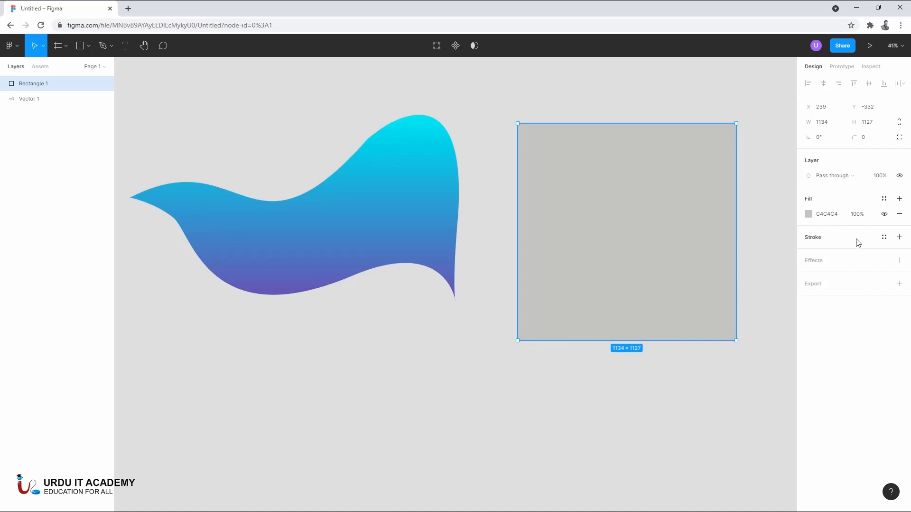
pyautogui.click(899, 238)
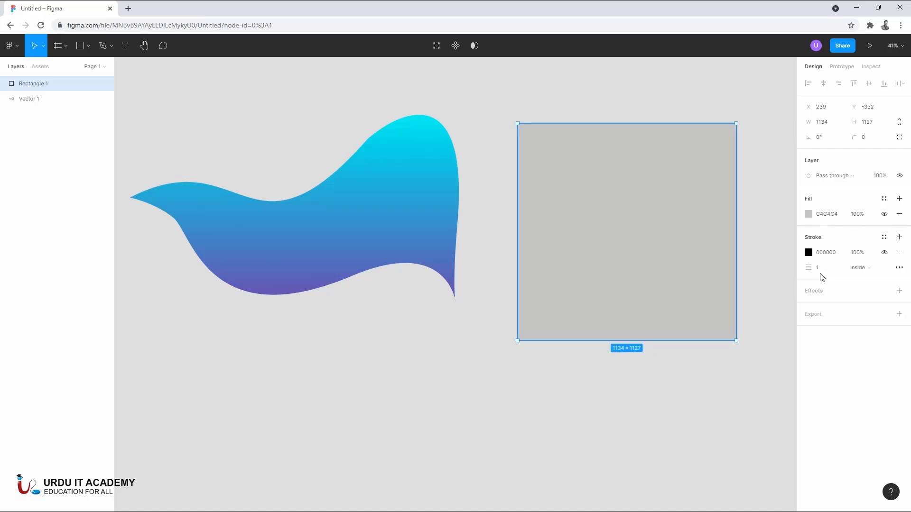
pyautogui.click(762, 272)
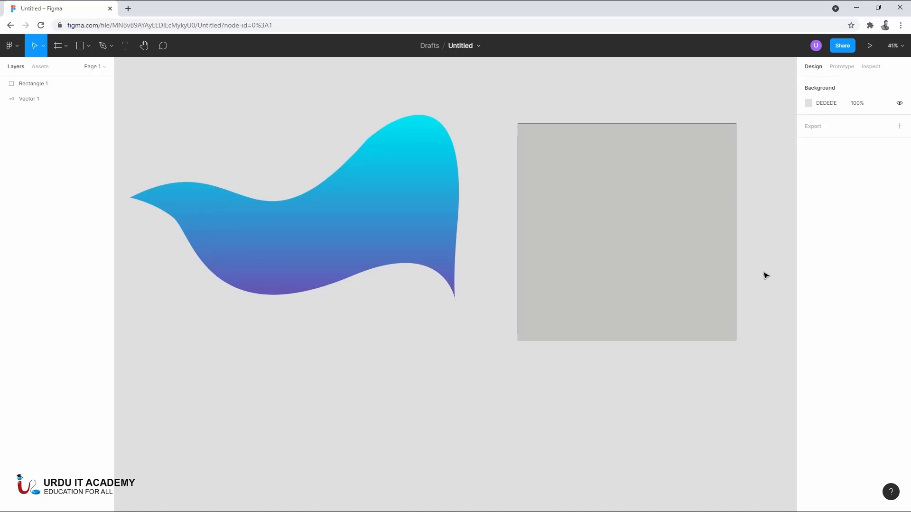
# - Set the rectangle's stroke thickness to 55 and its stroke colour to FF0000
pyautogui.click(706, 252)
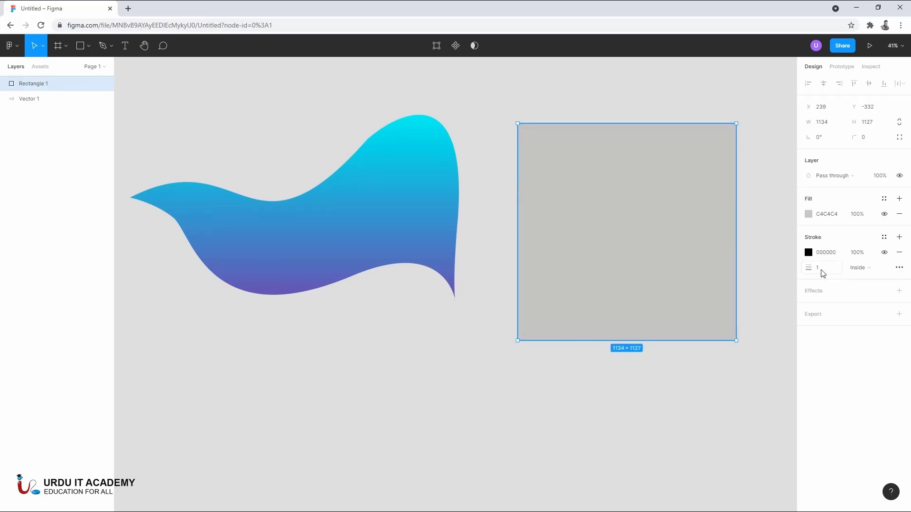
pyautogui.moveTo(808, 269); pyautogui.dragTo(848, 274)
pyautogui.click(808, 252)
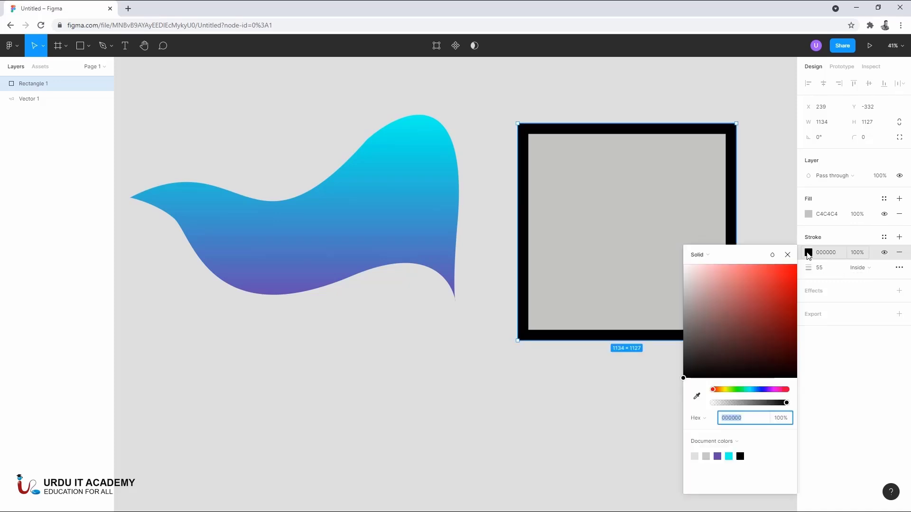
pyautogui.write('FF0000')
pyautogui.press('Return')
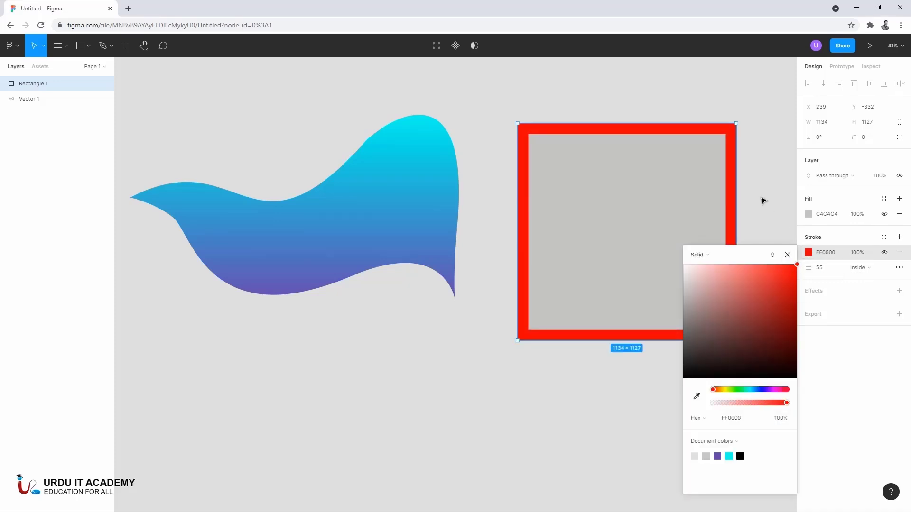
pyautogui.click(765, 167)
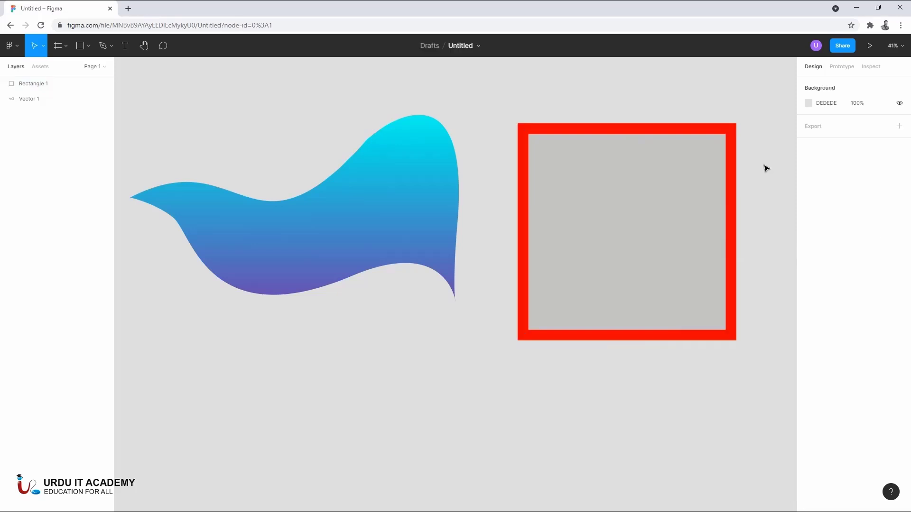
# - Delete the gradient shape and the red-outlined rectangle to clear the canvas
pyautogui.click(720, 248)
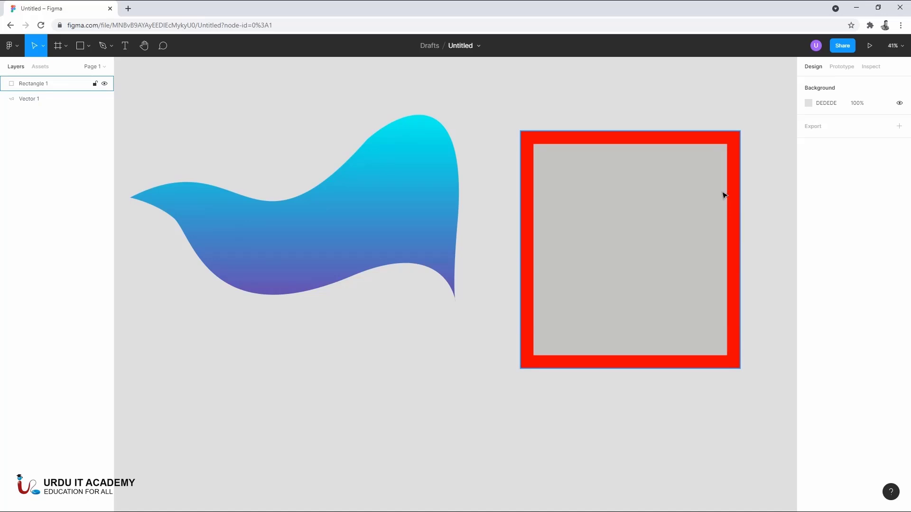
pyautogui.press('-')
pyautogui.hotkey('ctrl', 'a')
pyautogui.press('Delete')
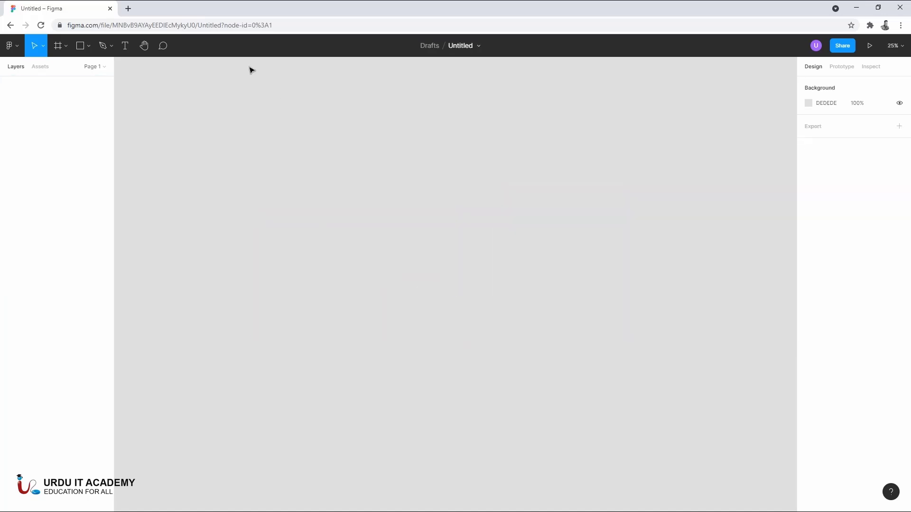
# - Create a frame from the Desktop preset at 1440 × 1024
pyautogui.click(56, 51)
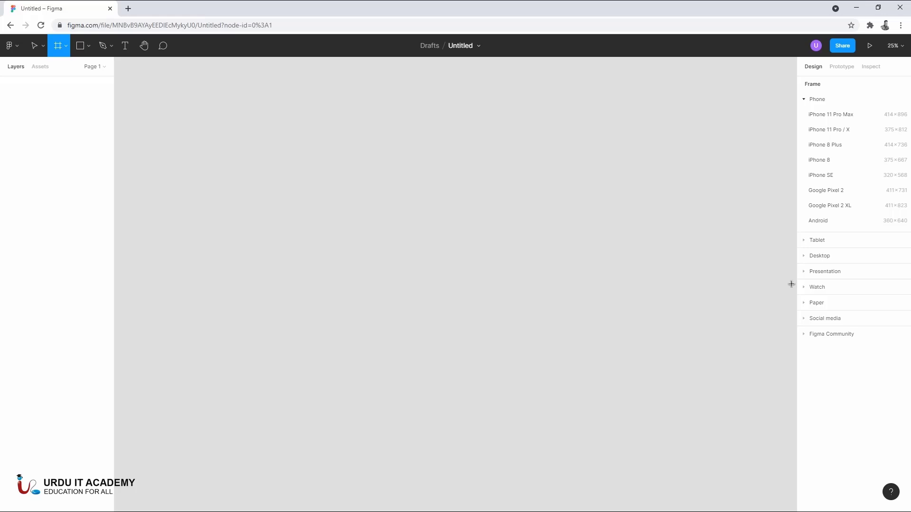
pyautogui.click(807, 258)
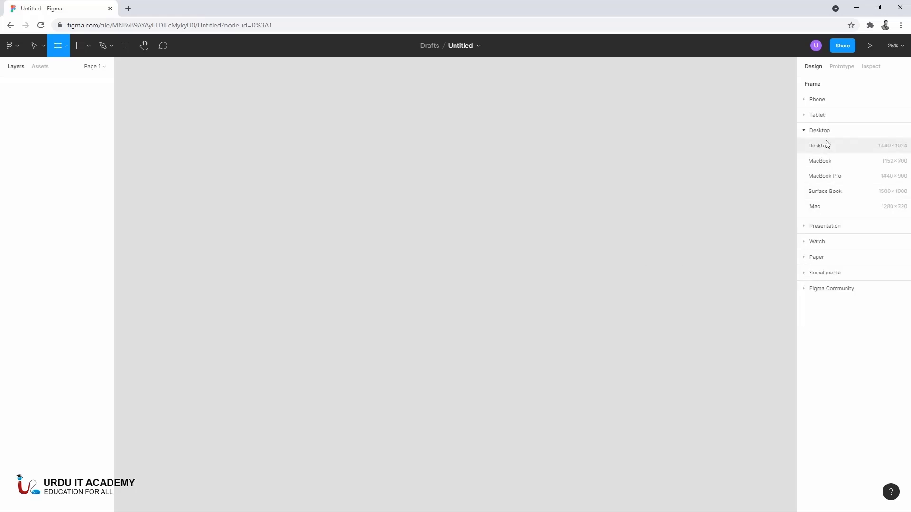
pyautogui.click(841, 152)
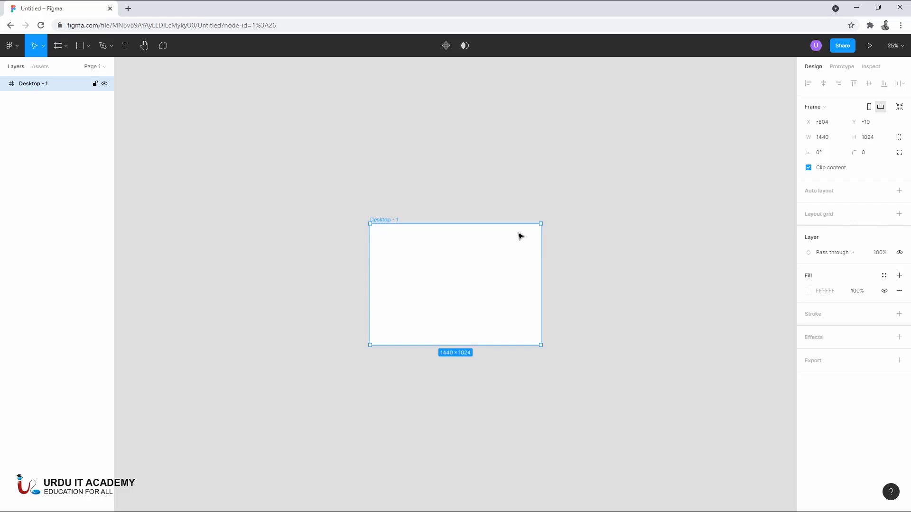
# - Examine the empty desktop frame at several zoom levels between 50% and 100%
pyautogui.hotkey('ctrl', '=')
pyautogui.hotkey('ctrl', '=')
pyautogui.hotkey('ctrl', '-')
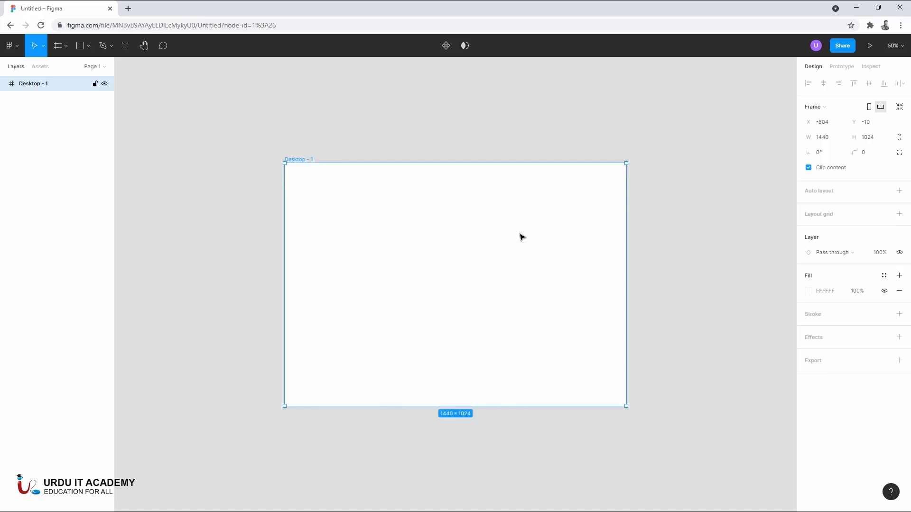
pyautogui.hotkey('ctrl', '=')
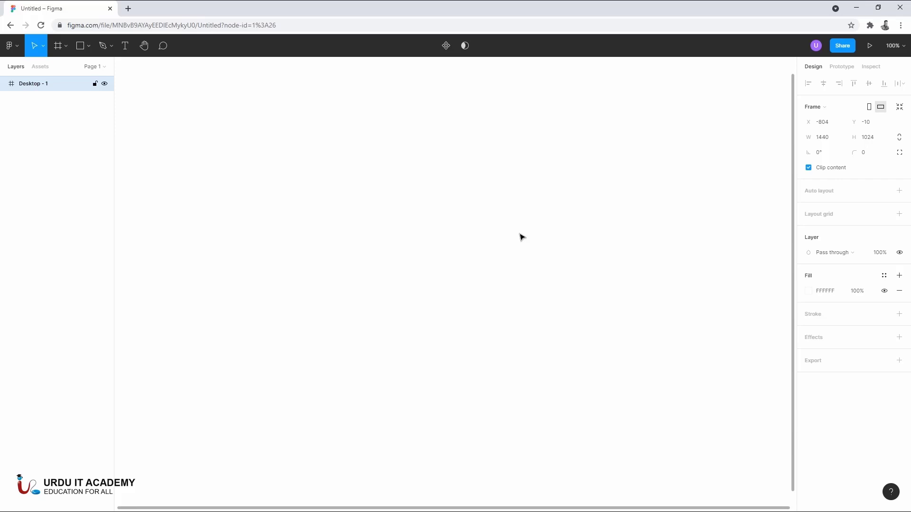
pyautogui.hotkey('ctrl', '-')
pyautogui.hotkey('ctrl', '-')
pyautogui.hotkey('ctrl', '=')
pyautogui.hotkey('ctrl', '=')
pyautogui.hotkey('ctrl', '=')
pyautogui.hotkey('ctrl', '-')
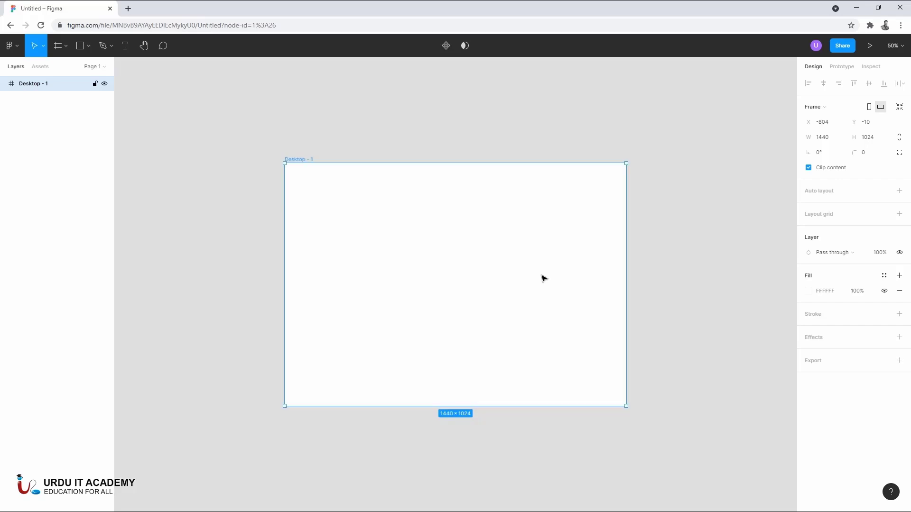
pyautogui.hotkey('ctrl', '=')
pyautogui.hotkey('ctrl', '-')
pyautogui.click(642, 328)
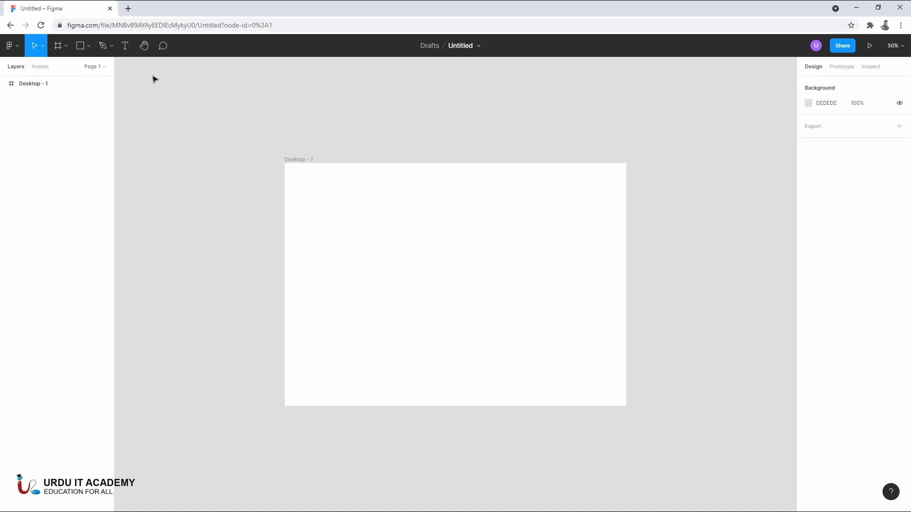
# - Draw a full-width header rectangle of about 1440 × 71 along the top edge of the desktop frame
pyautogui.click(83, 47)
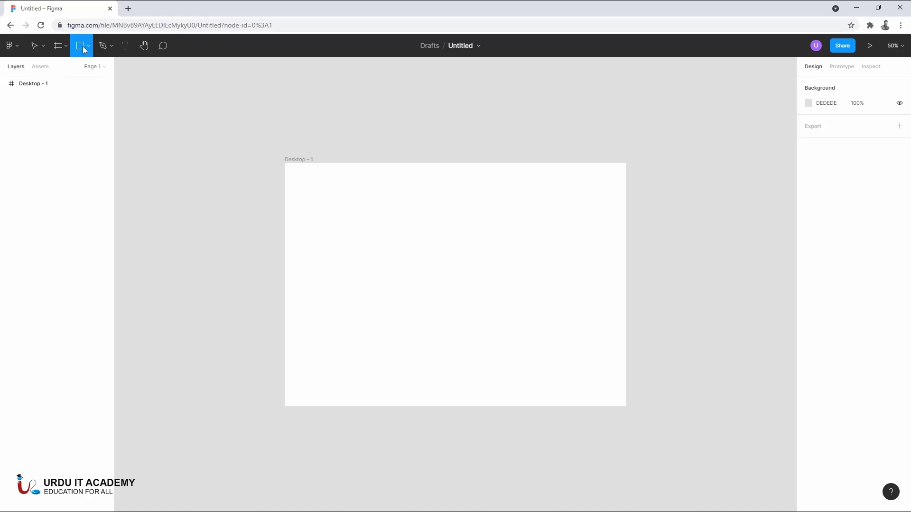
pyautogui.click(92, 49)
pyautogui.click(83, 69)
pyautogui.scroll(2, 287, 162)
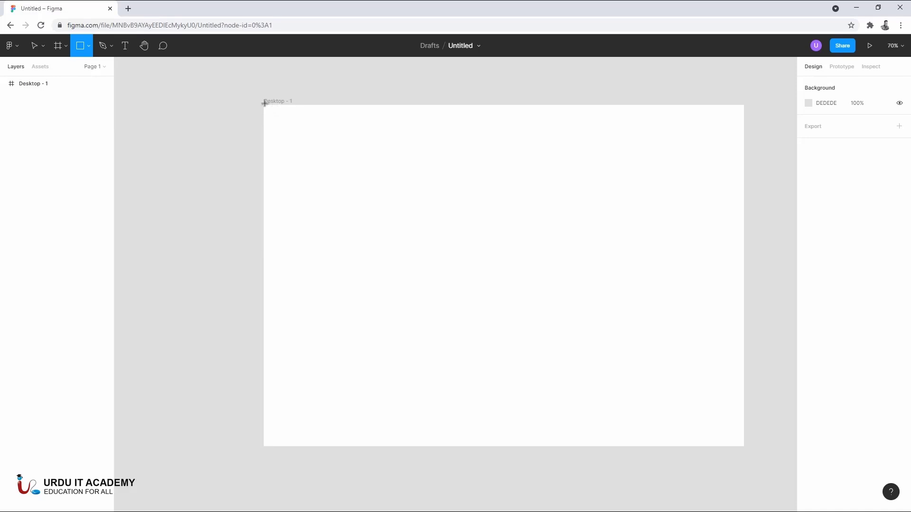
pyautogui.moveTo(264, 104); pyautogui.dragTo(743, 129)
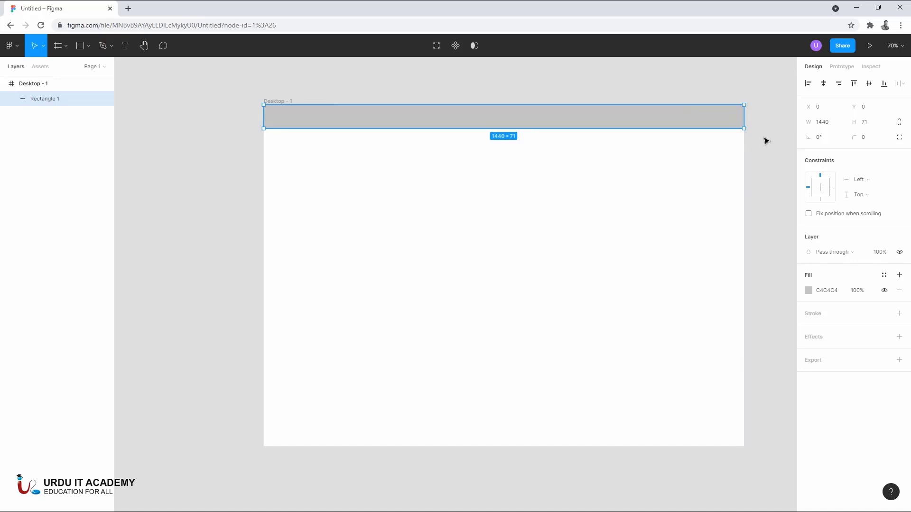
pyautogui.click(707, 132)
pyautogui.click(659, 121)
pyautogui.click(745, 226)
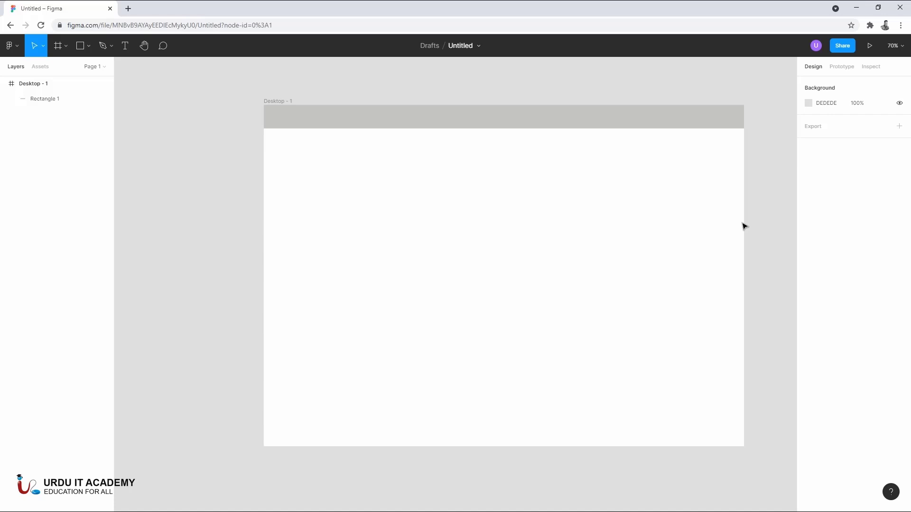
# - Examine the desktop frame with its header bar at several zoom levels between 50% and 100%
pyautogui.click(366, 118)
pyautogui.click(757, 181)
pyautogui.press('+')
pyautogui.press('-')
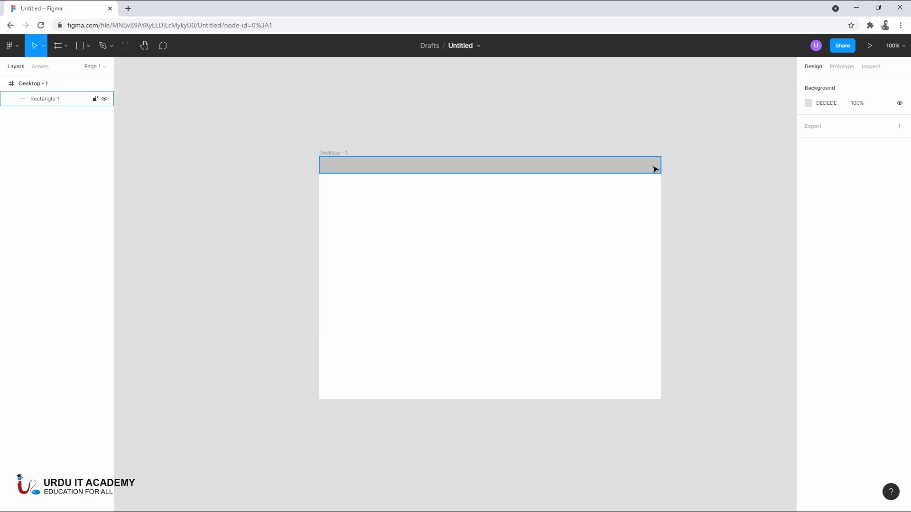
pyautogui.press('+')
pyautogui.press('-')
pyautogui.press('+')
pyautogui.press('-')
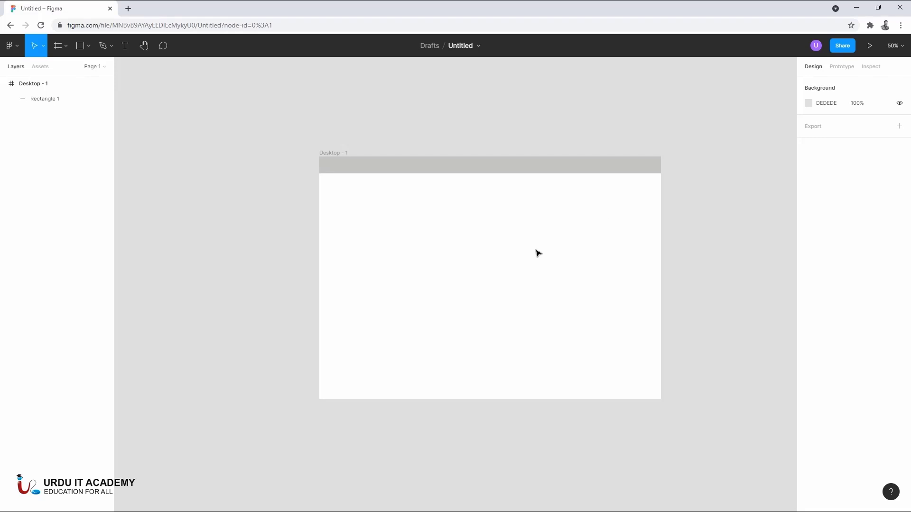
pyautogui.scroll(5, 538, 253)
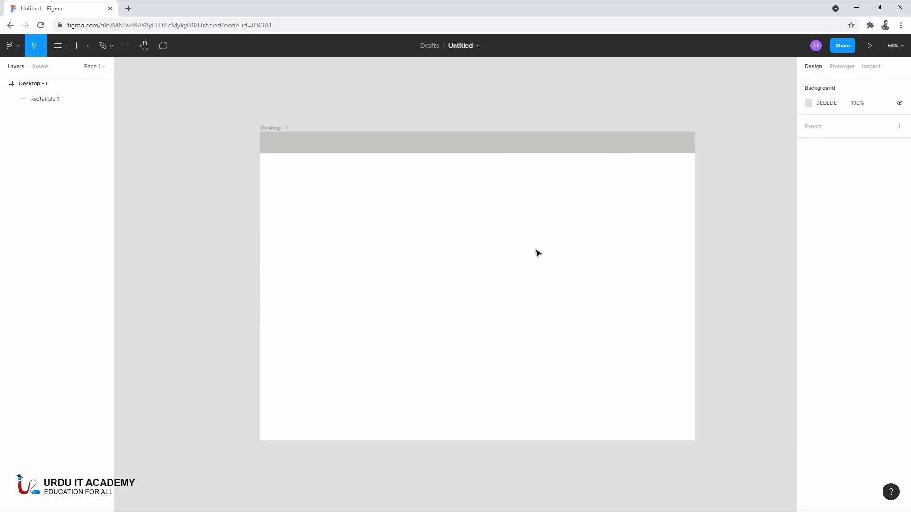
pyautogui.scroll(-10, 538, 253)
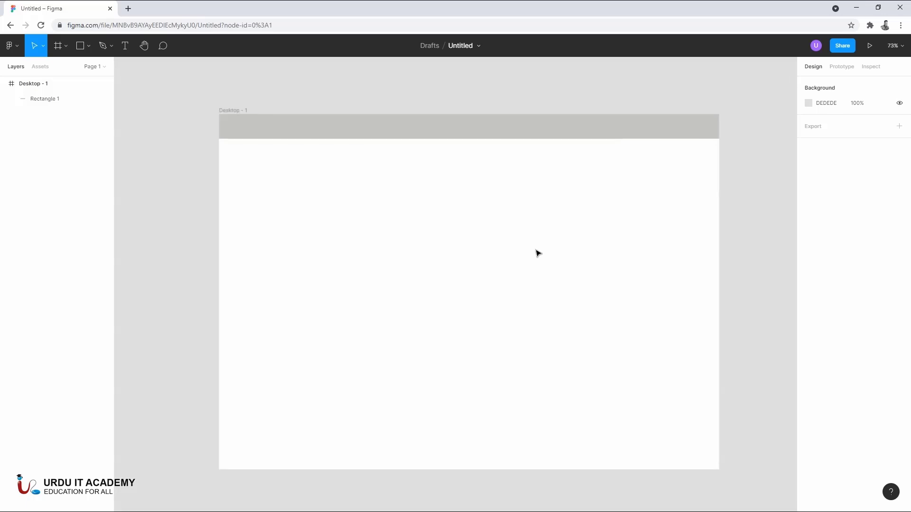
pyautogui.scroll(8, 537, 253)
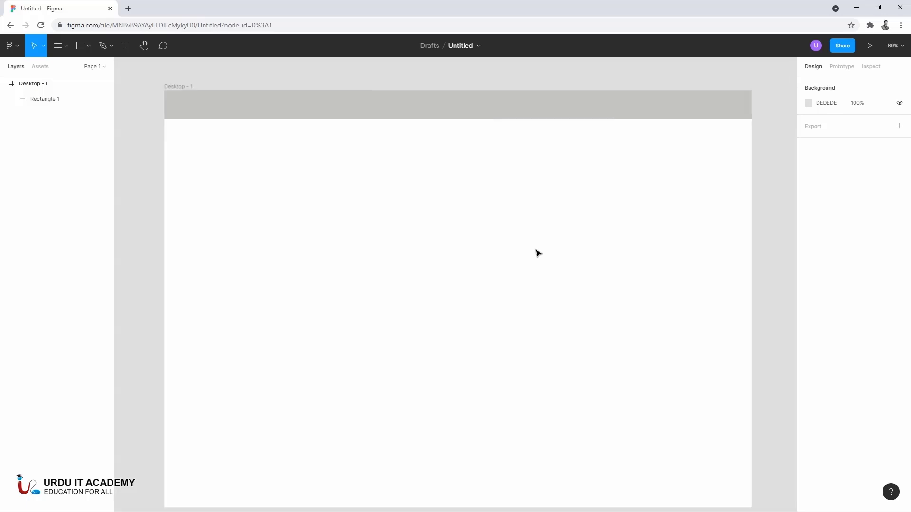
pyautogui.scroll(-2, 538, 253)
pyautogui.scroll(1, 537, 253)
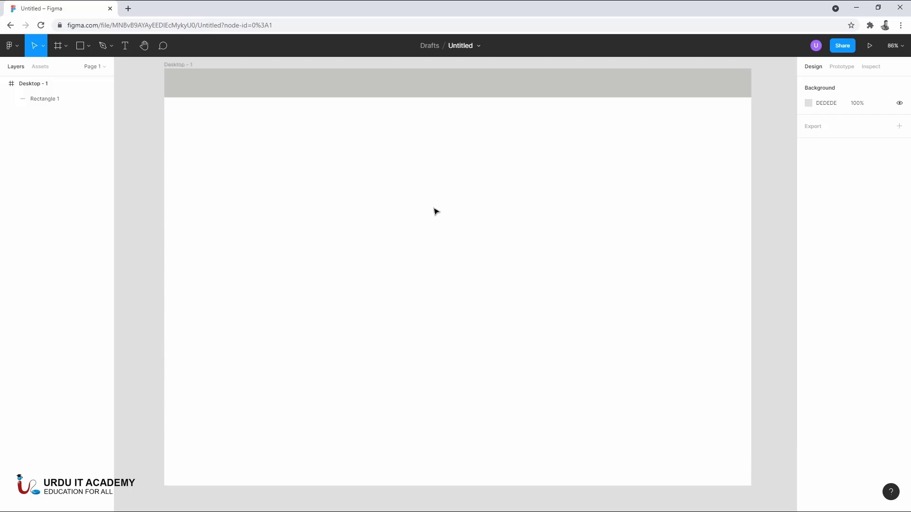
# - Draw a full-width banner rectangle of about 1440 × 341 directly below the header bar and fill it with EAEAEA
pyautogui.click(83, 48)
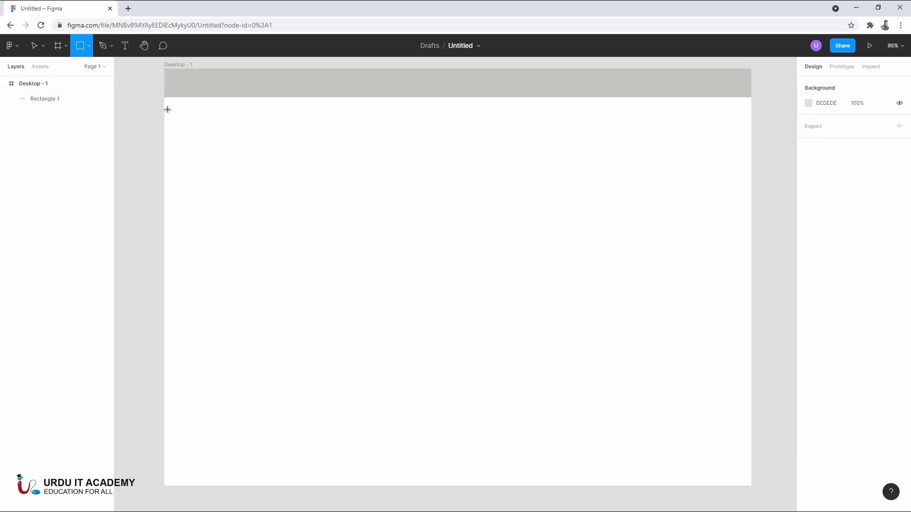
pyautogui.moveTo(164, 97); pyautogui.dragTo(751, 236)
pyautogui.click(813, 297)
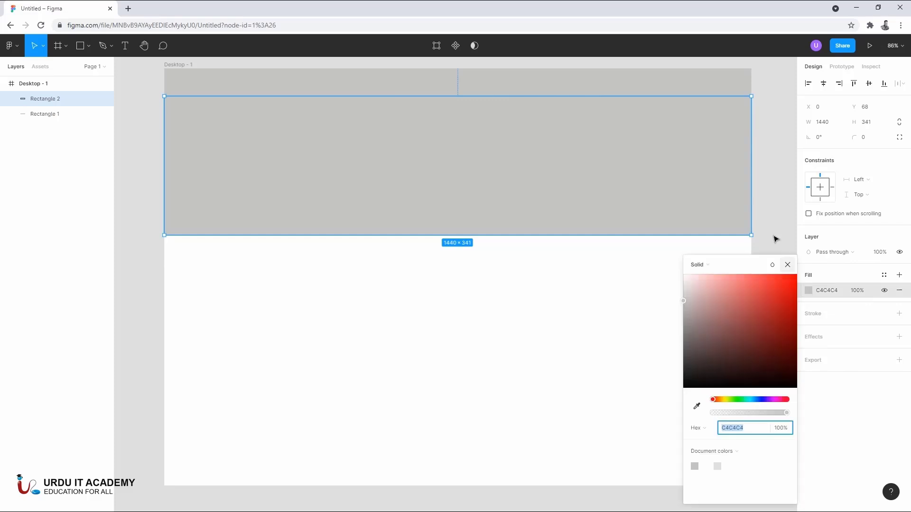
pyautogui.moveTo(720, 286); pyautogui.dragTo(672, 293)
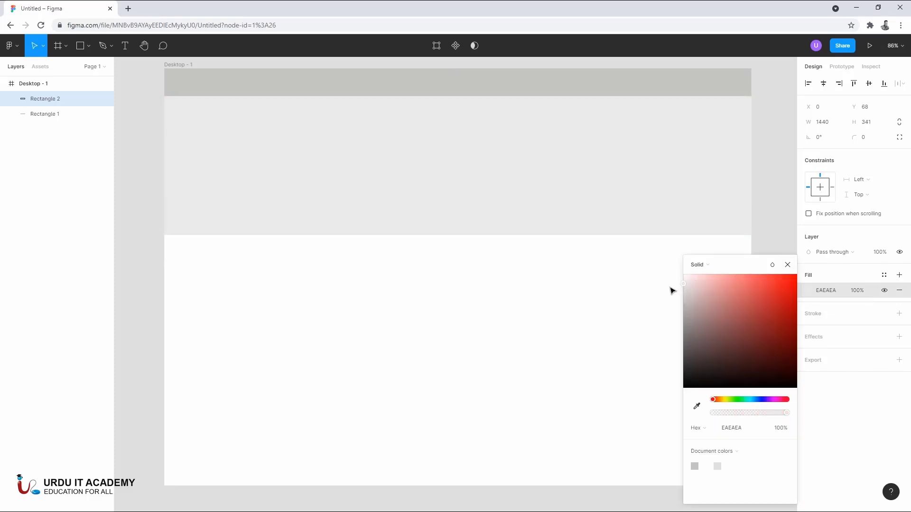
pyautogui.click(774, 189)
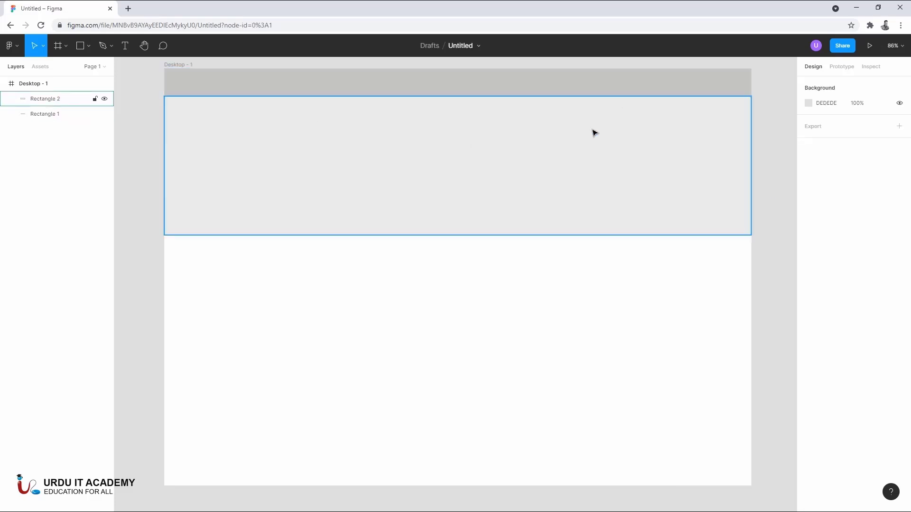
pyautogui.click(397, 186)
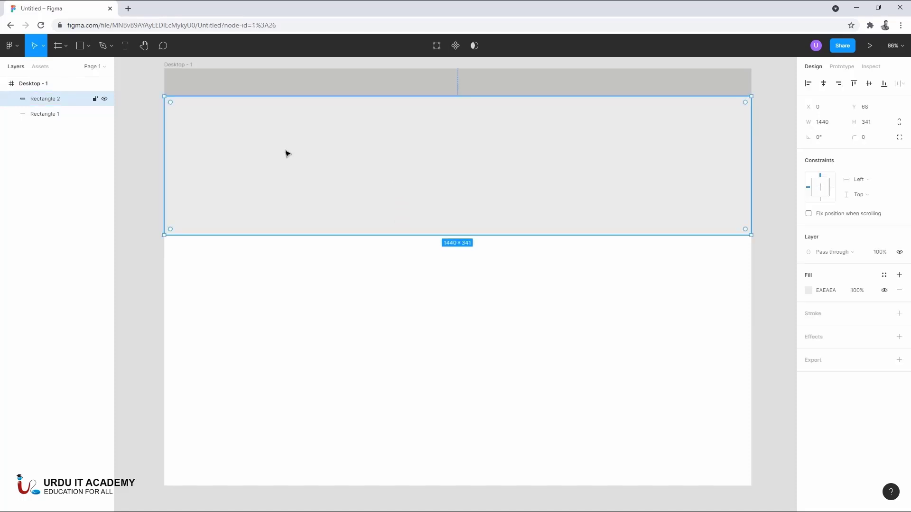
pyautogui.click(781, 205)
# - Draw a card rectangle of about 172 × 243 below the banner, near the frame's left edge
pyautogui.click(79, 48)
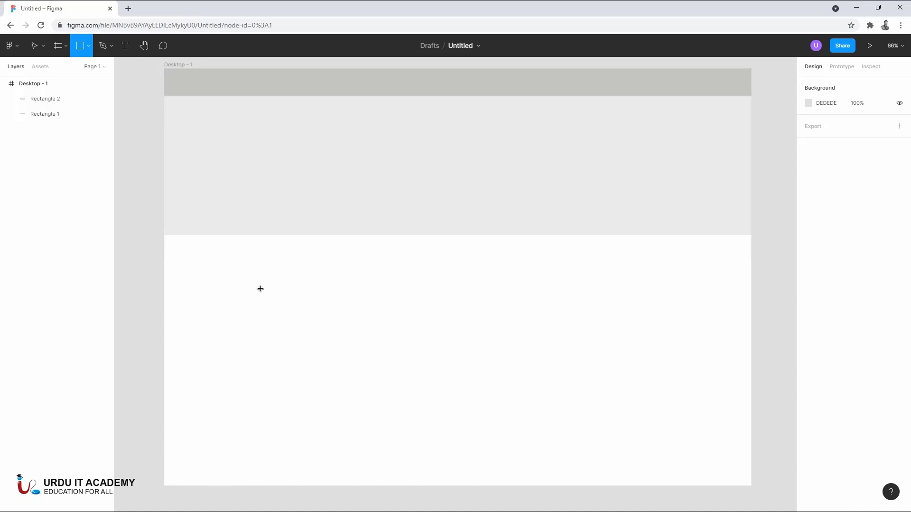
pyautogui.moveTo(187, 250)
pyautogui.mouseDown()
pyautogui.moveTo(253, 357)
pyautogui.moveTo(257, 349)
pyautogui.mouseUp()
pyautogui.click(350, 321)
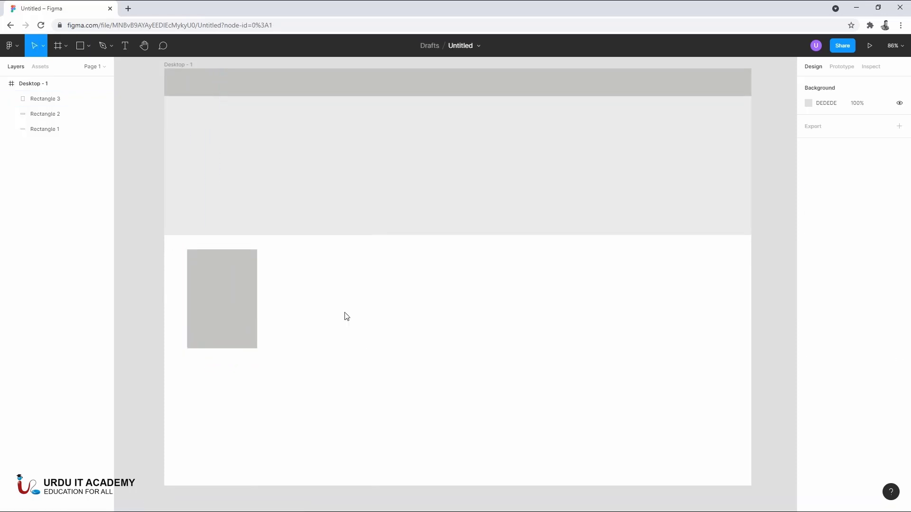
# - Paste a copy of the card rectangle and place it level with the original, to its right at about X 264
pyautogui.rightClick(232, 309)
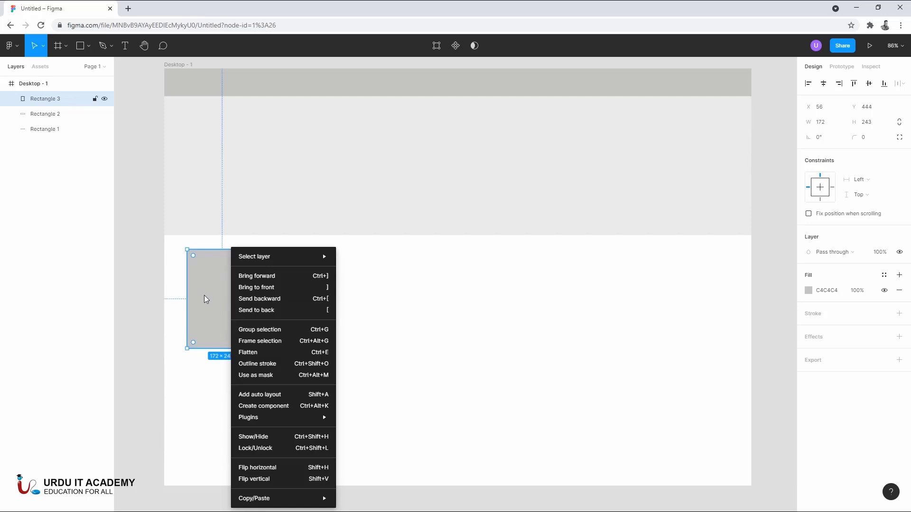
pyautogui.click(406, 302)
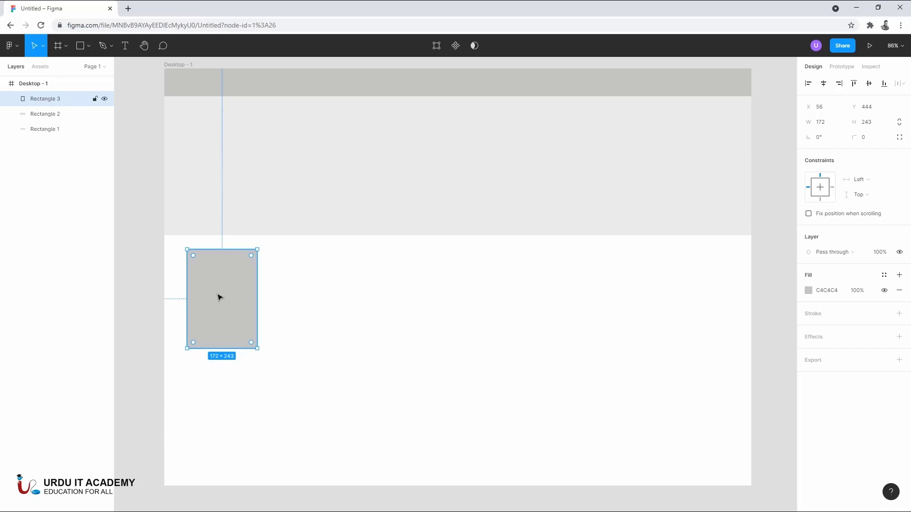
pyautogui.hotkey('ctrl', 'v')
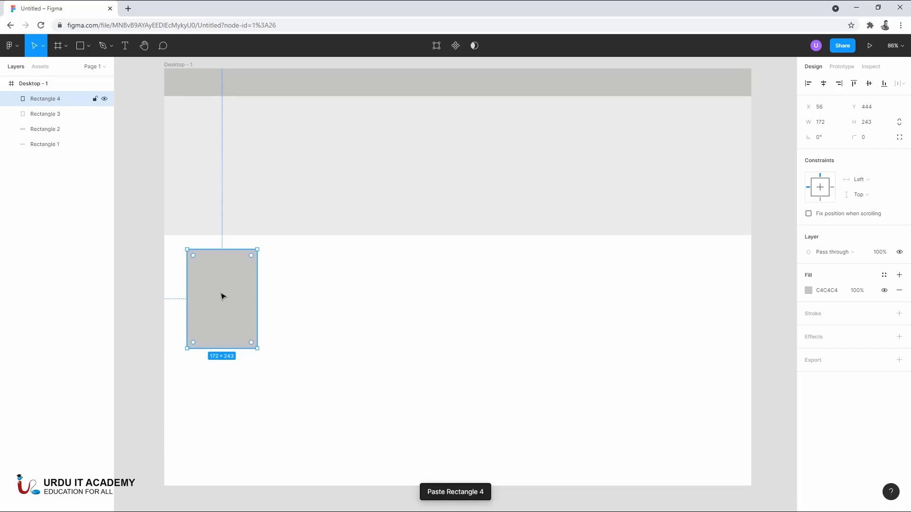
pyautogui.moveTo(226, 297); pyautogui.dragTo(305, 299)
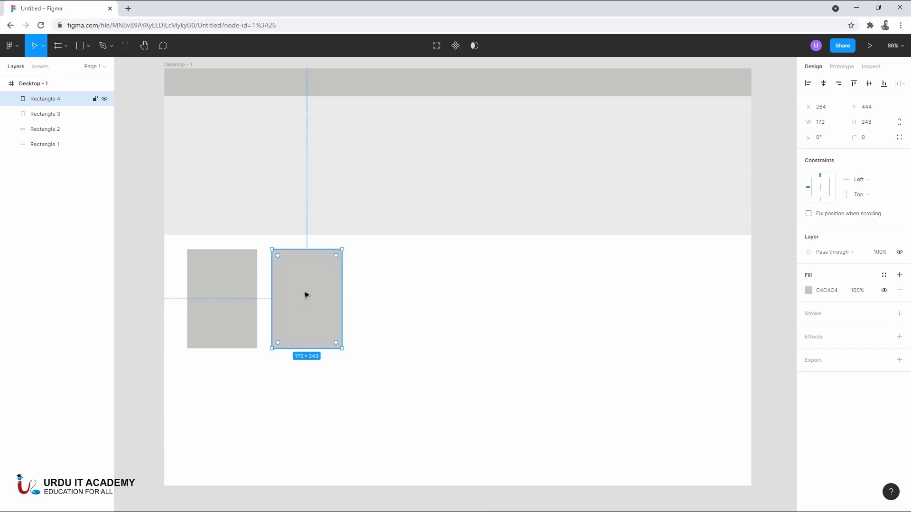
pyautogui.click(432, 292)
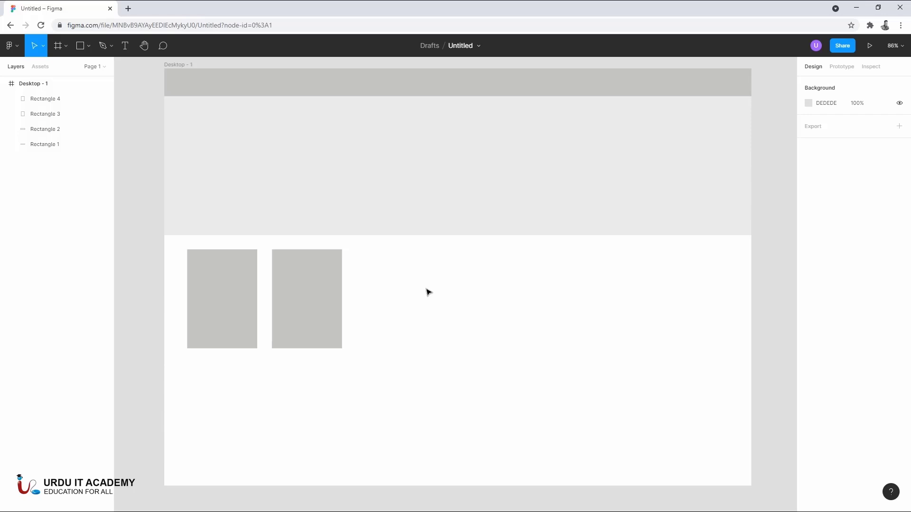
# - Duplicate the second card to its right at about X 472, keeping the same gap and alignment
pyautogui.click(307, 309)
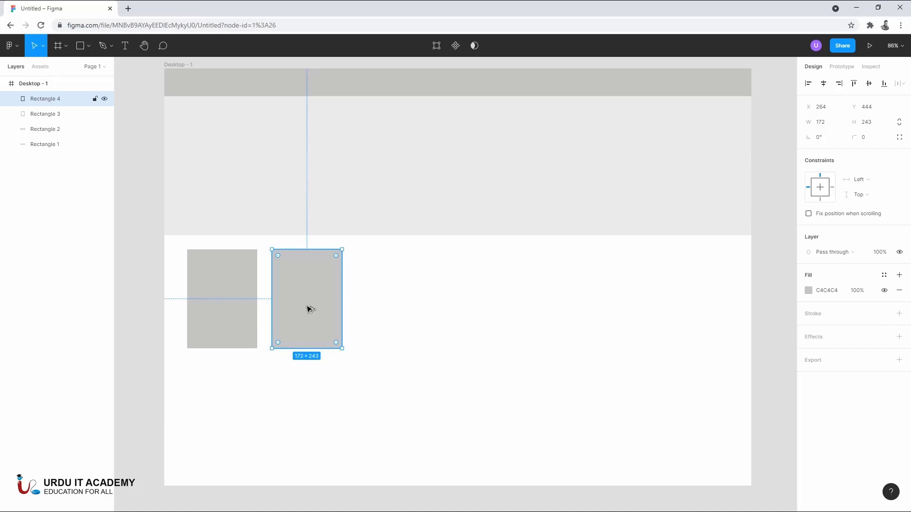
pyautogui.moveTo(310, 309); pyautogui.dragTo(392, 310)
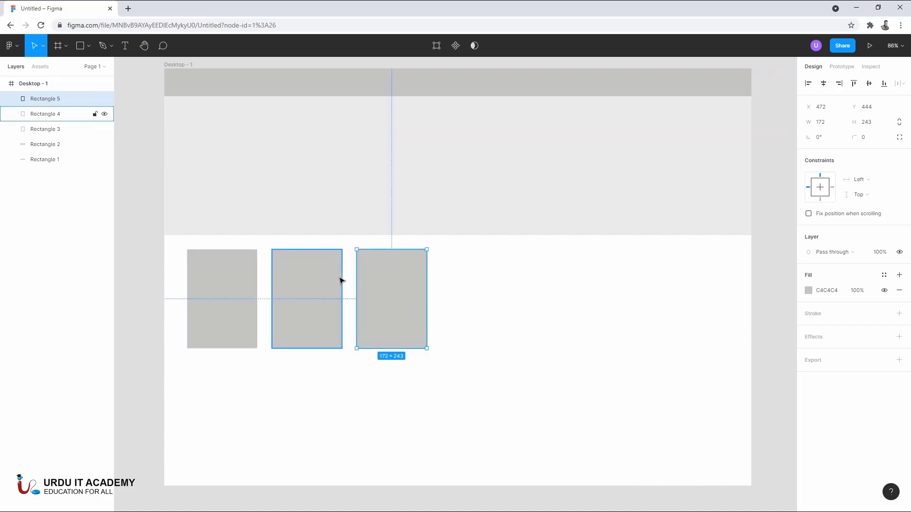
pyautogui.click(498, 287)
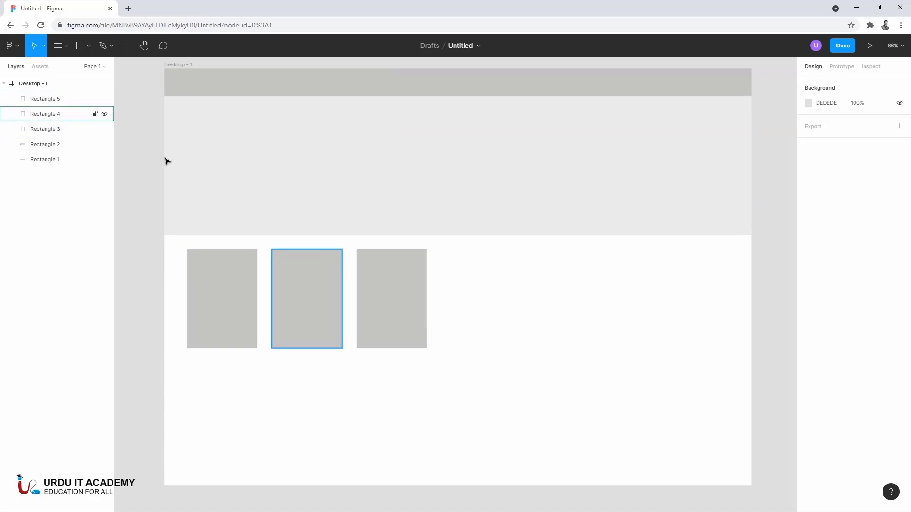
# - Add the text "This is a demo" and place it to the right of the third card at about X 690, Y 452
pyautogui.click(122, 49)
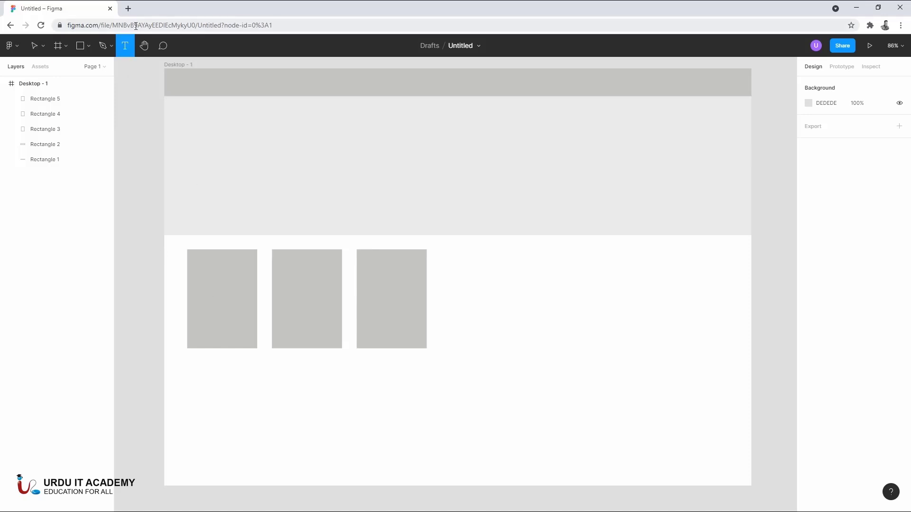
pyautogui.click(221, 379)
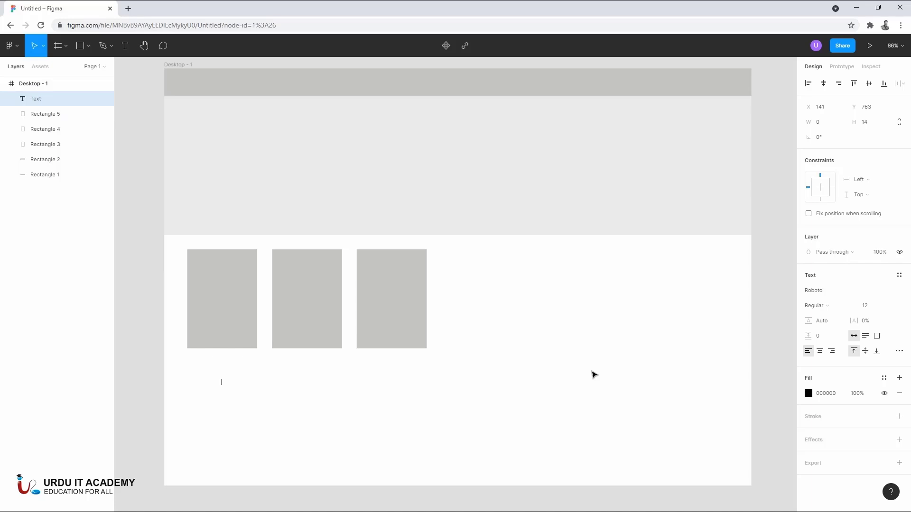
pyautogui.write('This is a demo')
pyautogui.press('Escape')
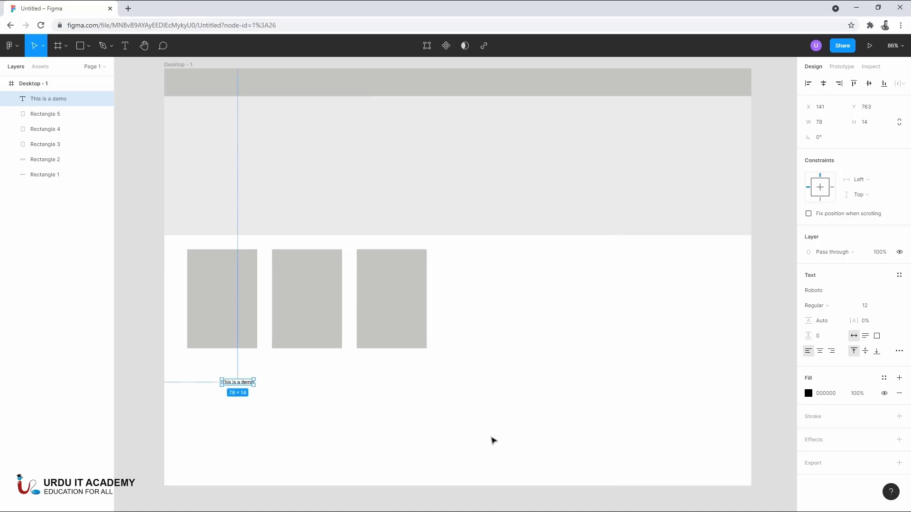
pyautogui.click(317, 387)
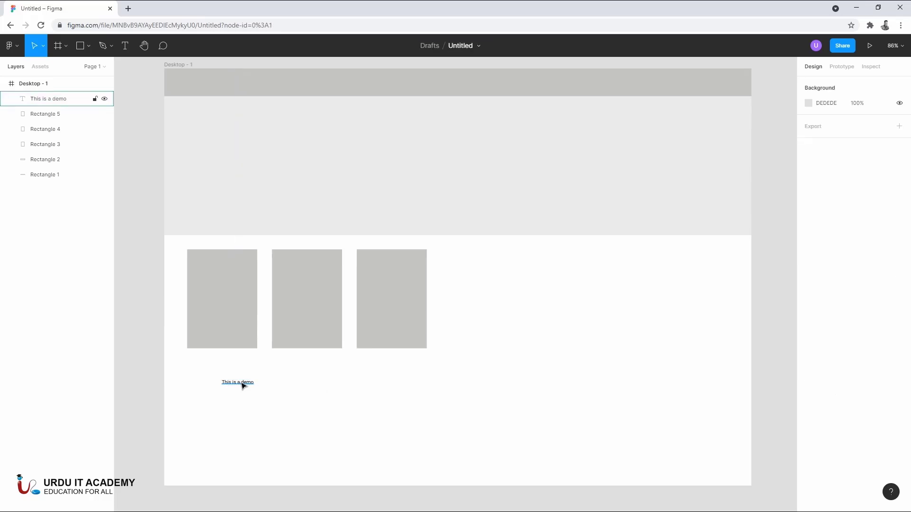
pyautogui.click(241, 382)
pyautogui.moveTo(239, 384); pyautogui.dragTo(464, 257)
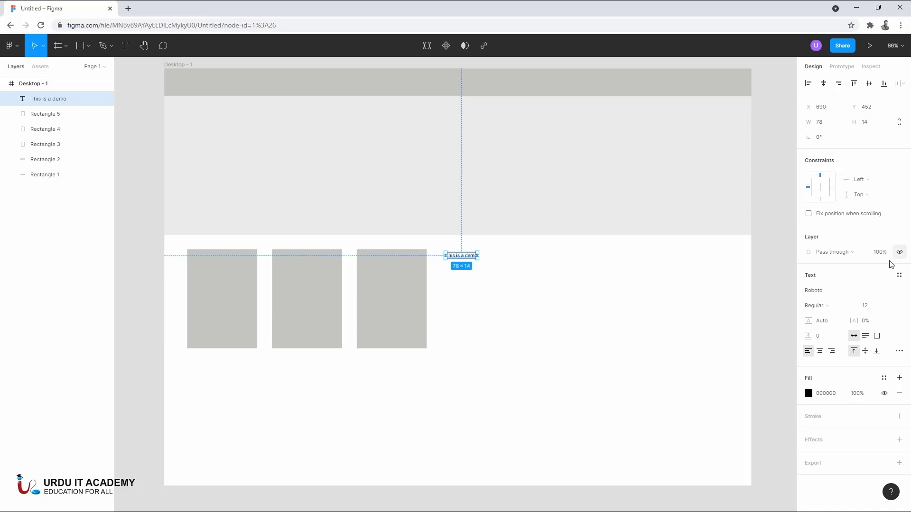
# - Set the demo text's font size to 96 and enlarge its text box to about 642 × 139
pyautogui.click(830, 294)
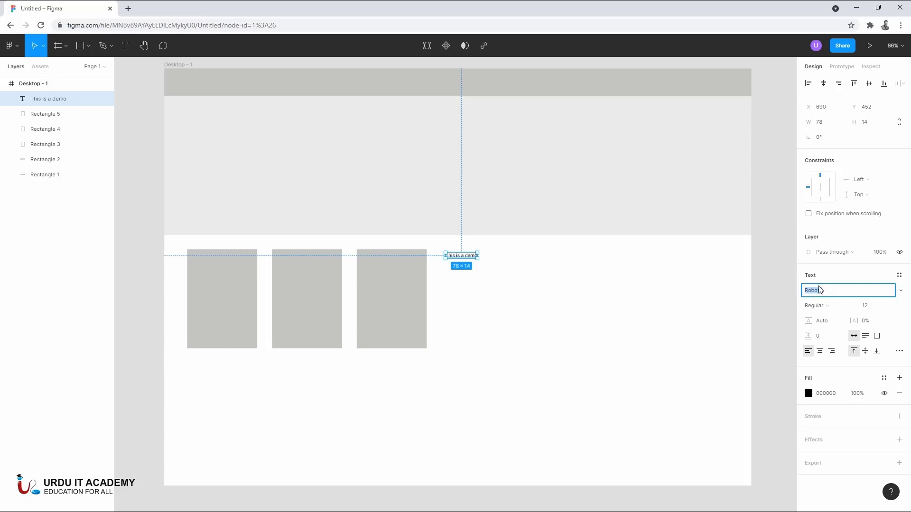
pyautogui.click(770, 305)
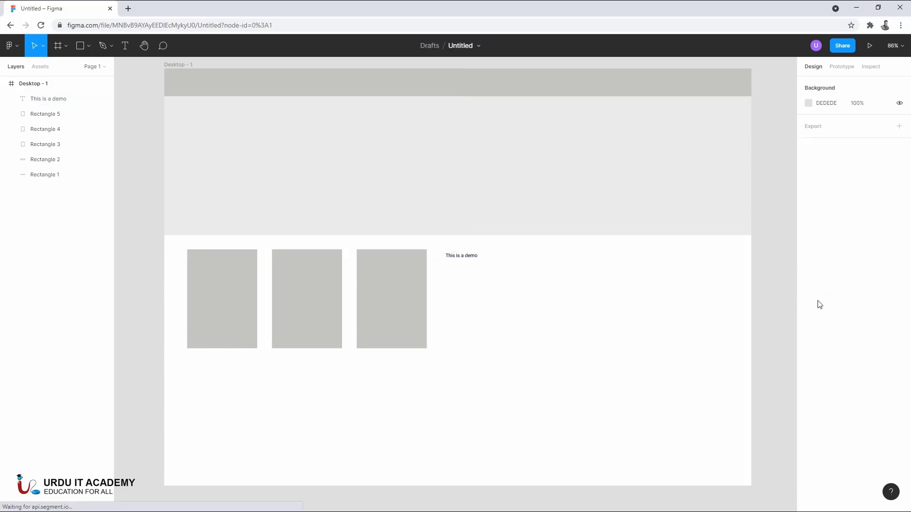
pyautogui.click(459, 262)
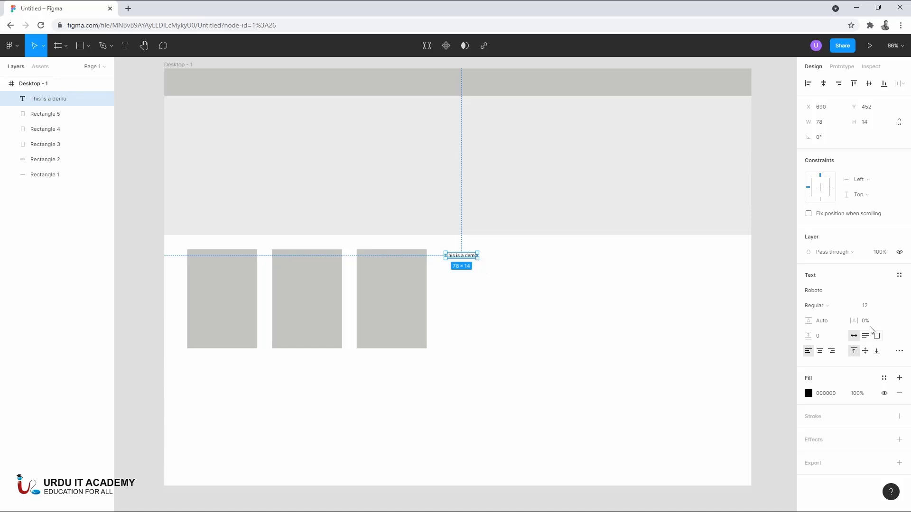
pyautogui.click(893, 307)
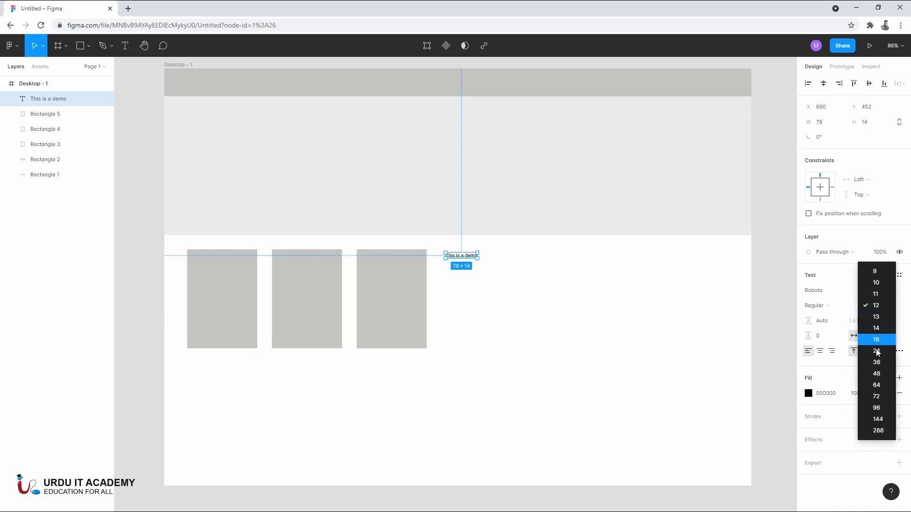
pyautogui.click(877, 415)
pyautogui.click(611, 339)
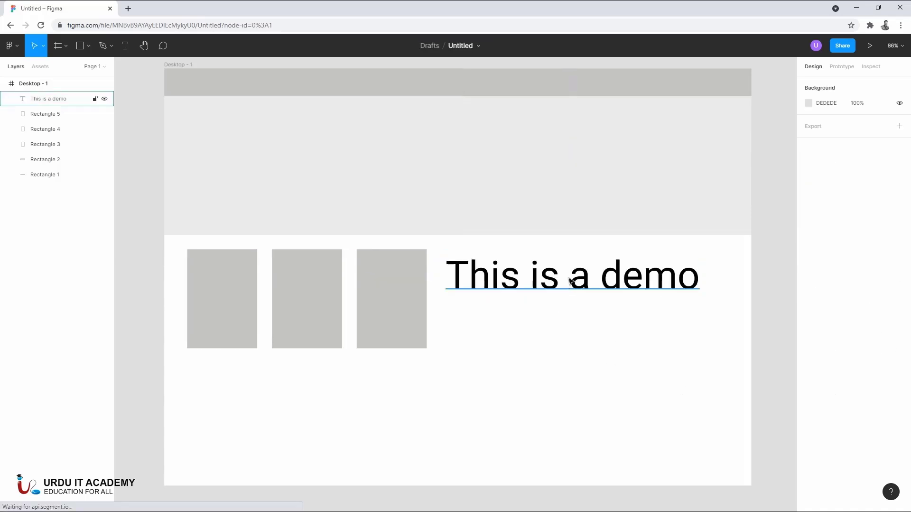
pyautogui.click(683, 285)
pyautogui.moveTo(700, 297)
pyautogui.mouseDown()
pyautogui.moveTo(647, 285)
pyautogui.moveTo(712, 297)
pyautogui.moveTo(636, 282)
pyautogui.moveTo(713, 319)
pyautogui.moveTo(659, 284)
pyautogui.moveTo(712, 321)
pyautogui.moveTo(647, 286)
pyautogui.moveTo(656, 302)
pyautogui.moveTo(726, 334)
pyautogui.moveTo(506, 299)
pyautogui.moveTo(720, 320)
pyautogui.moveTo(565, 297)
pyautogui.moveTo(718, 309)
pyautogui.moveTo(710, 309)
pyautogui.mouseUp()
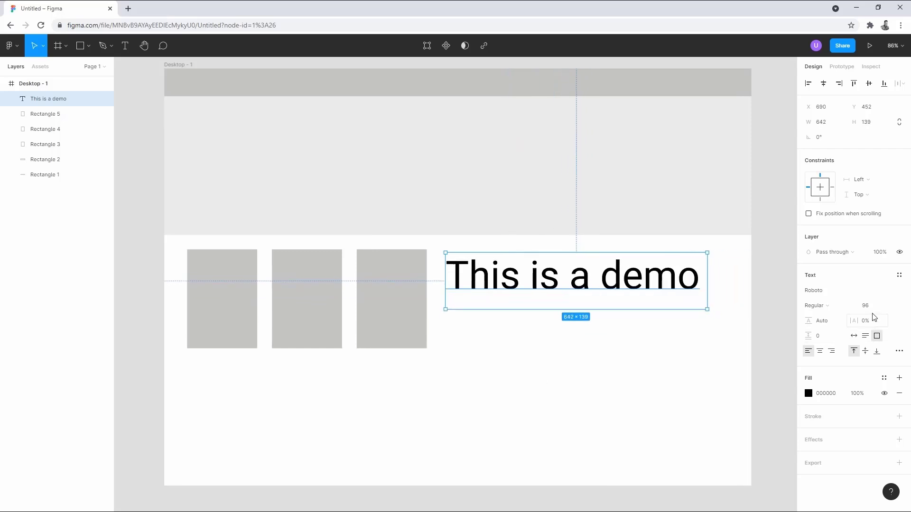